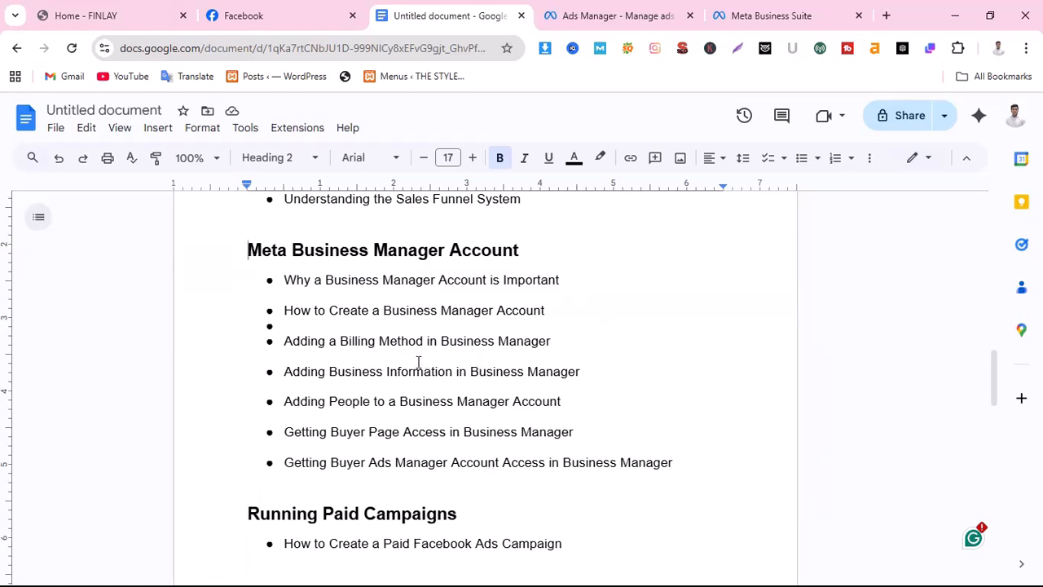
# Review the course outline's Meta Business Manager Account topics and highlight the Running Paid Campaigns heading
pyautogui.moveTo(282, 279); pyautogui.dragTo(683, 466)
pyautogui.click(612, 415)
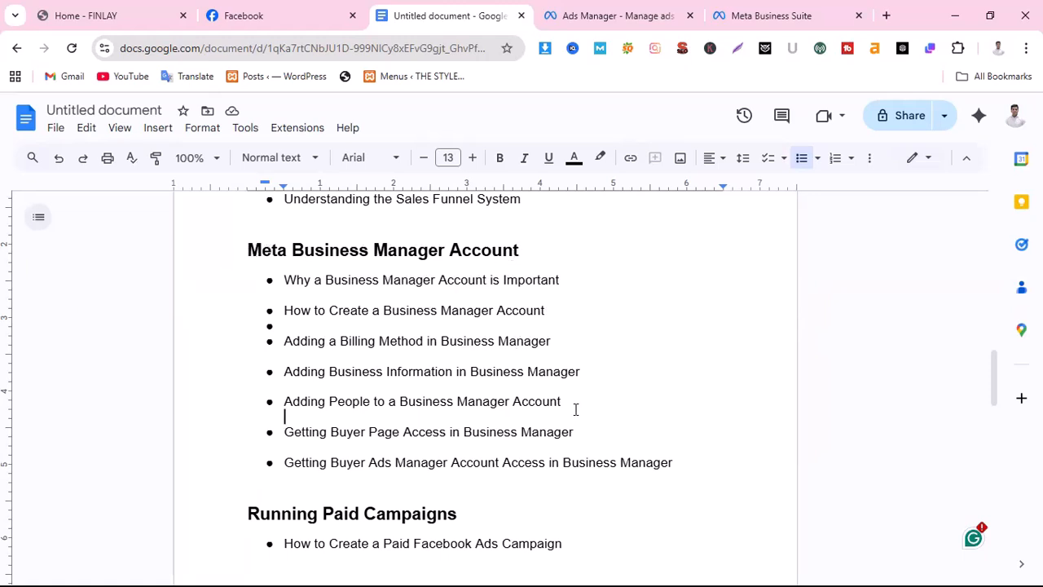
pyautogui.scroll(-2, 575, 409)
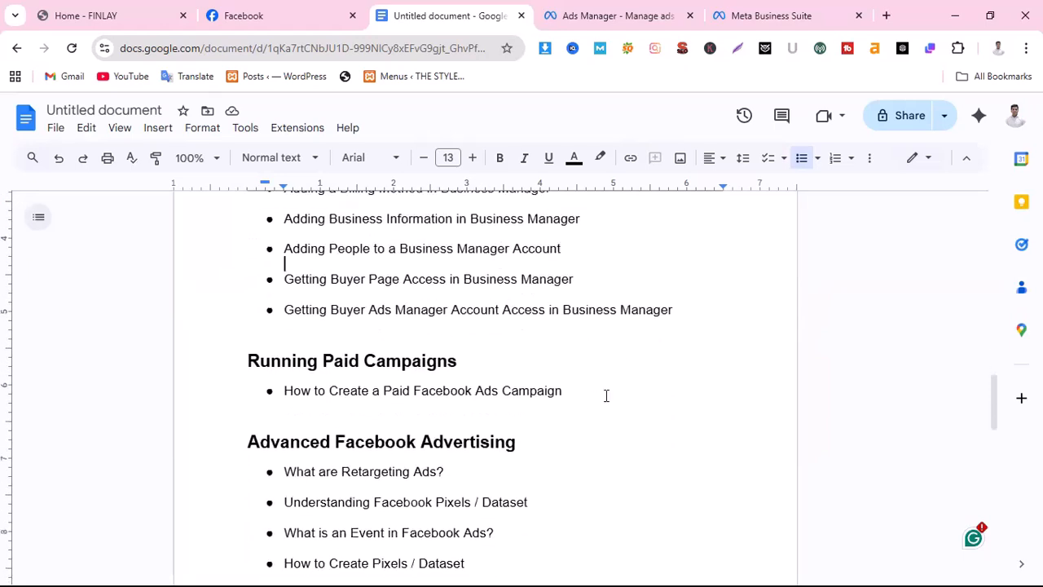
pyautogui.moveTo(229, 368); pyautogui.dragTo(366, 367)
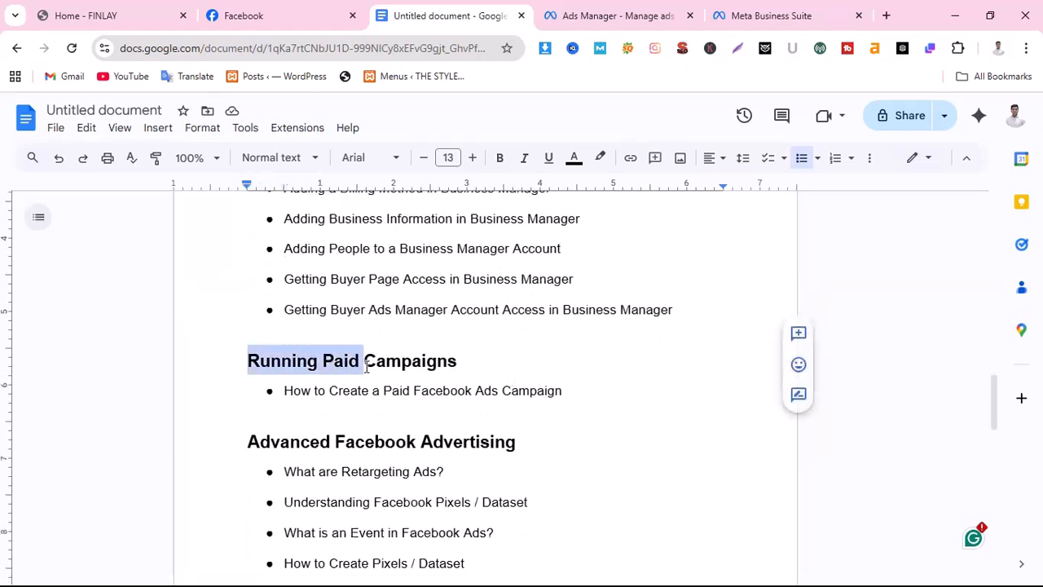
pyautogui.click(466, 360)
pyautogui.moveTo(230, 365); pyautogui.dragTo(464, 366)
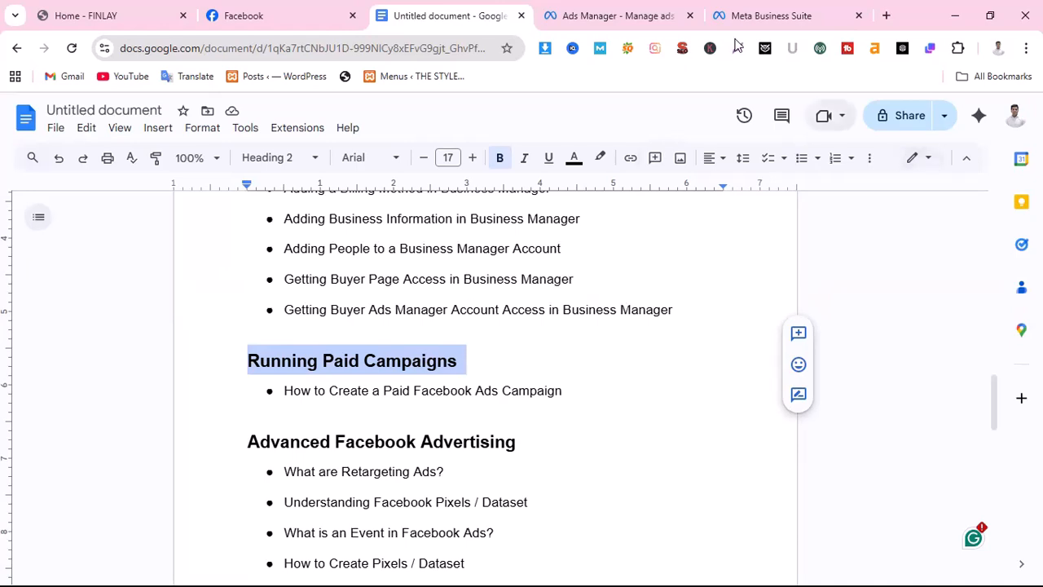
# Check the Ads Manager campaign list, switch to Facebook's home feed and look for a sponsored post
pyautogui.click(628, 20)
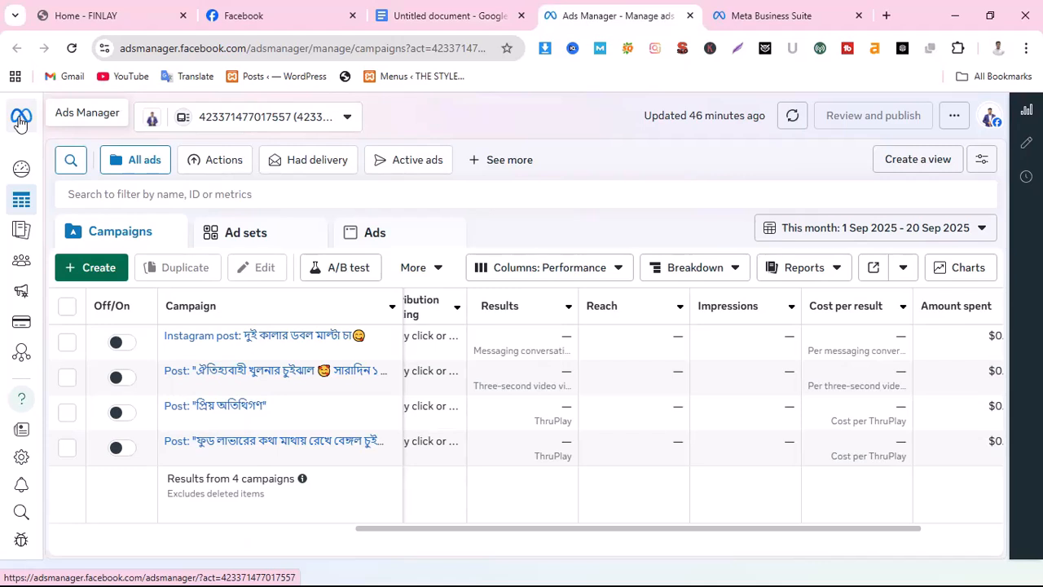
pyautogui.click(302, 17)
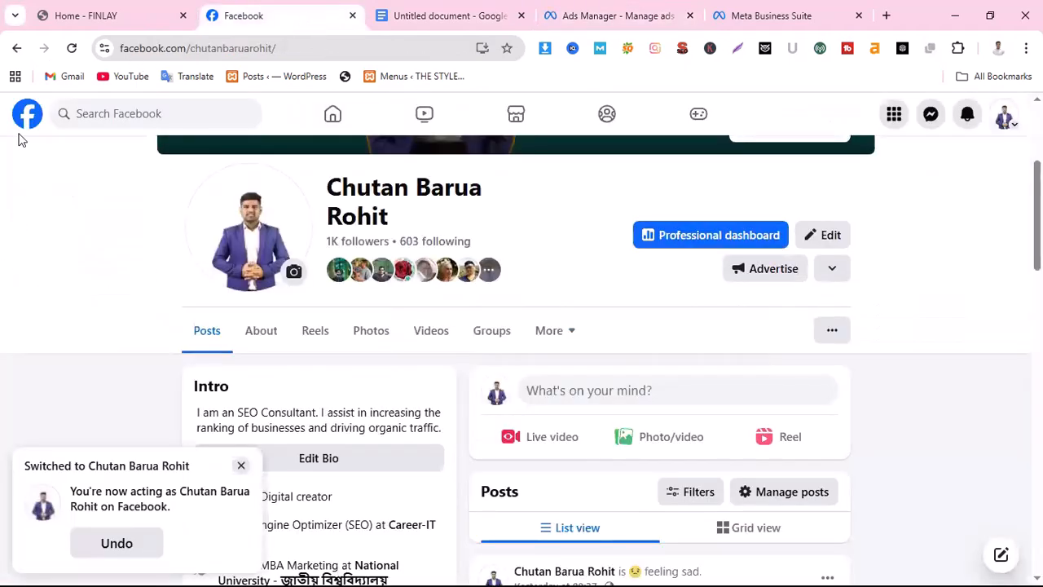
pyautogui.click(22, 121)
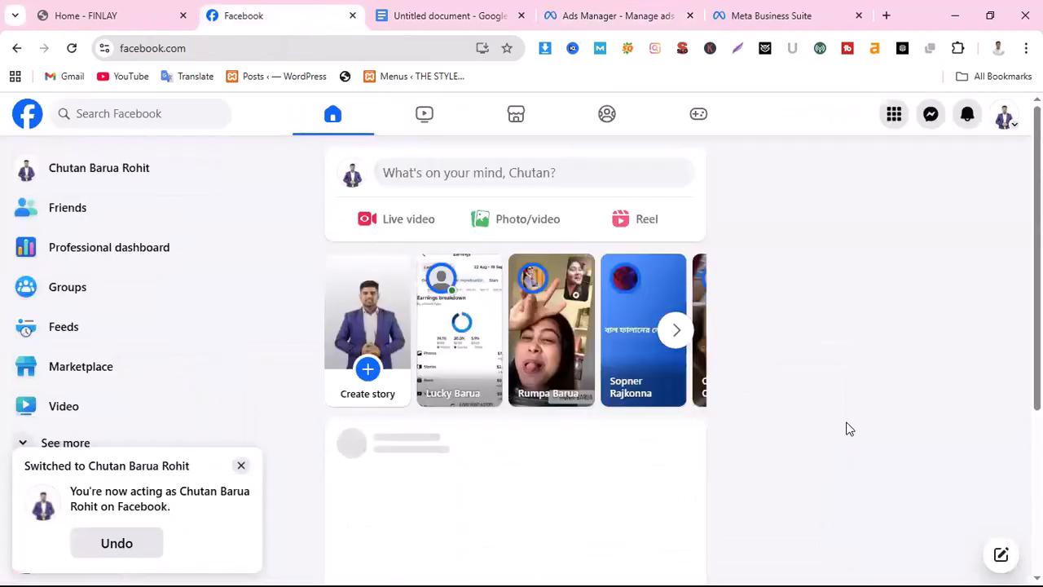
pyautogui.scroll(-4, 945, 440)
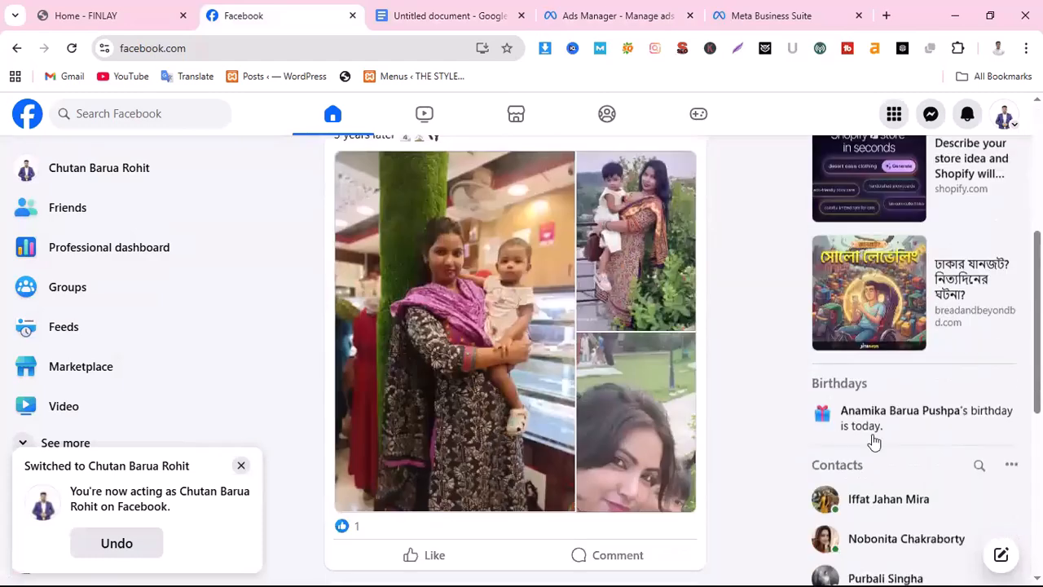
pyautogui.scroll(3, 860, 434)
pyautogui.scroll(-4, 692, 377)
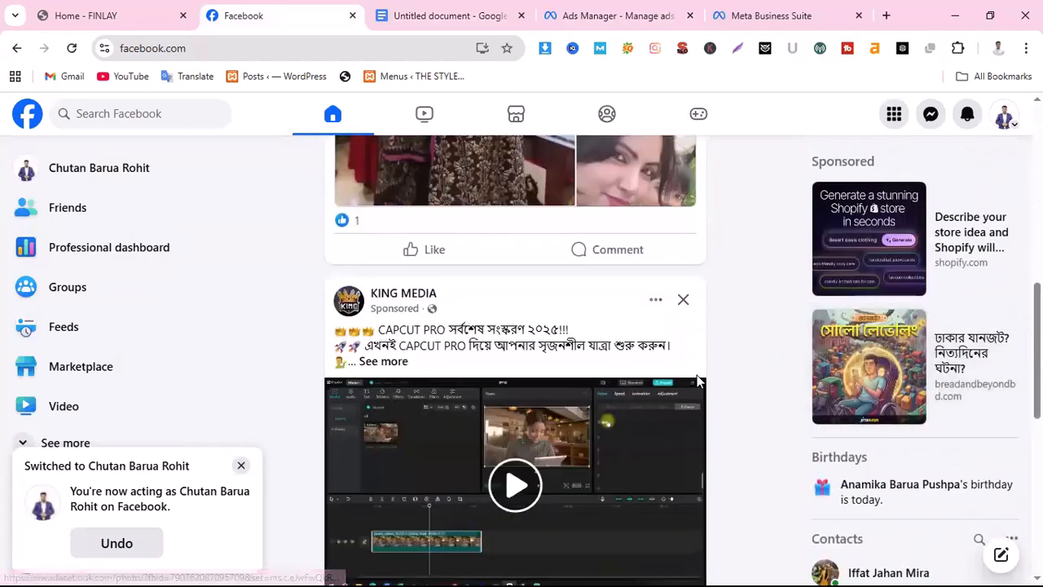
pyautogui.scroll(-2, 551, 396)
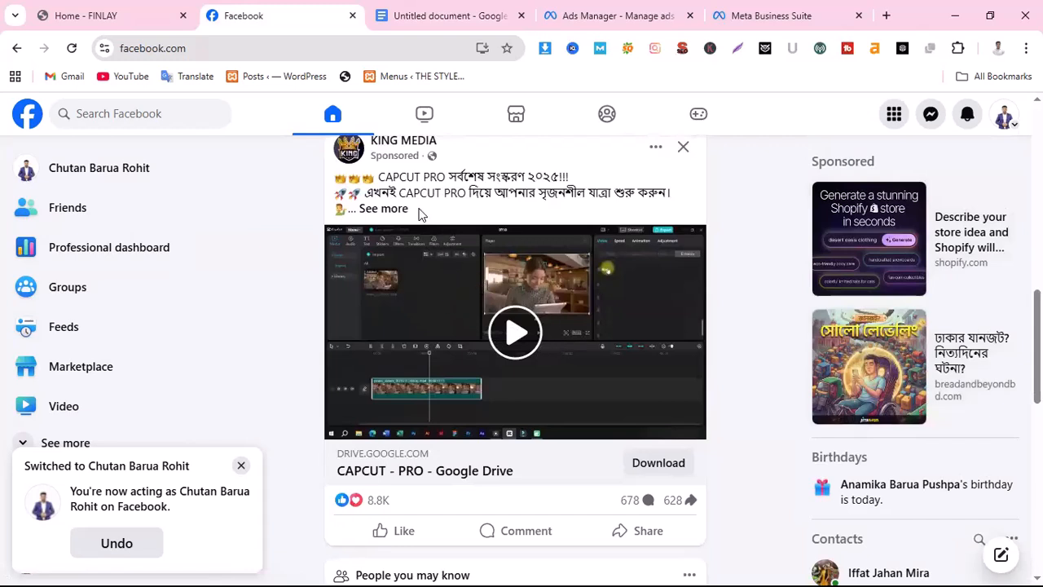
pyautogui.scroll(1, 439, 280)
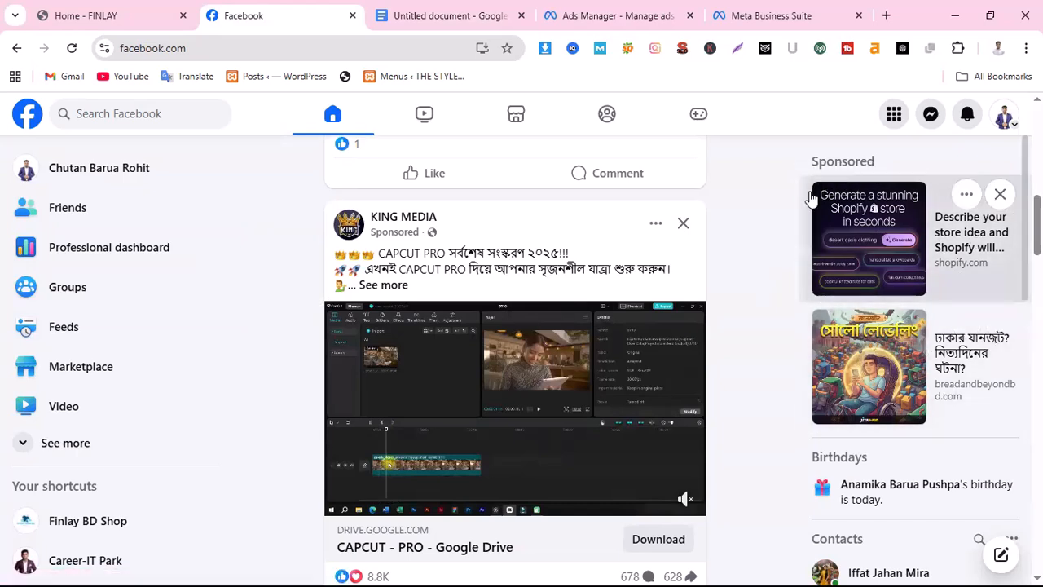
# Browse further through the home feed, examining the labels, creatives and call-to-action buttons of sponsored posts
pyautogui.scroll(-3, 713, 432)
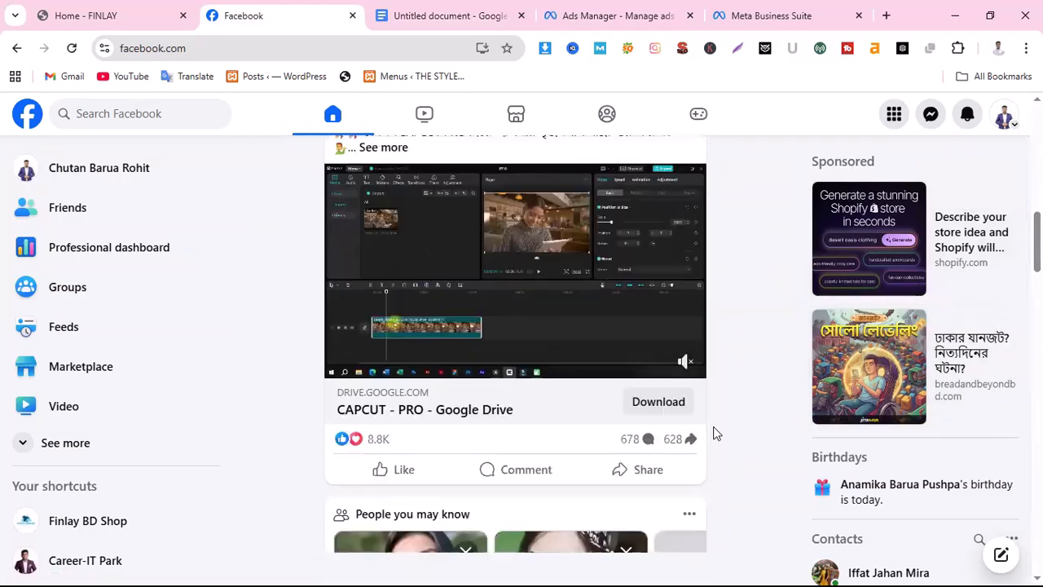
pyautogui.scroll(-15, 713, 432)
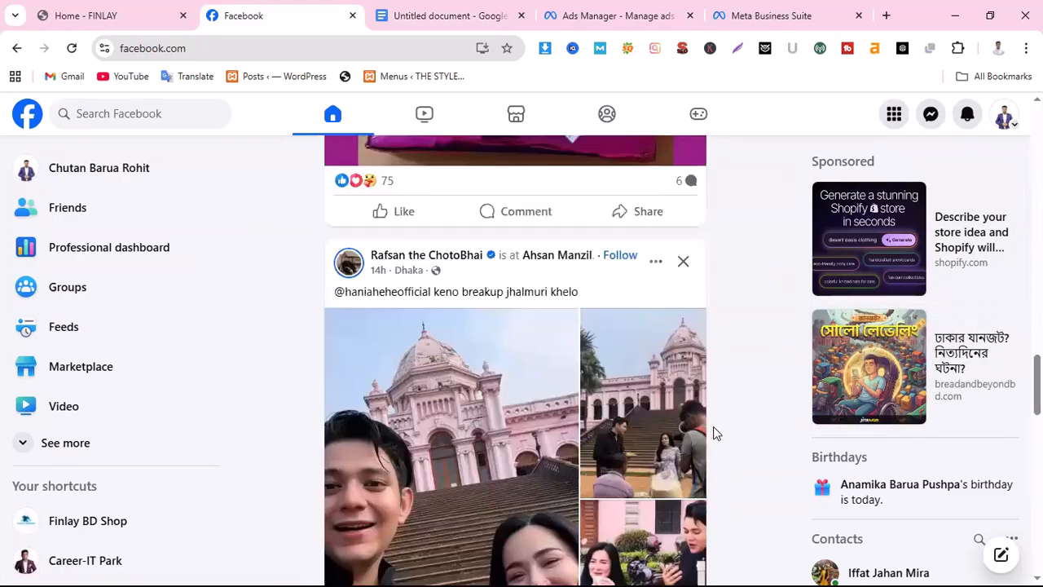
pyautogui.scroll(-12, 713, 432)
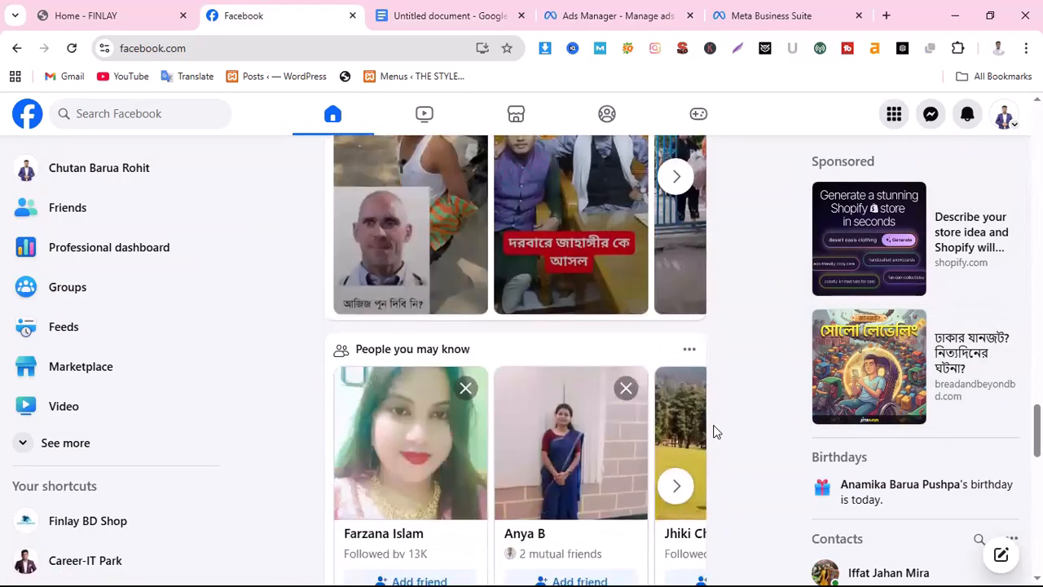
pyautogui.scroll(-12, 713, 432)
pyautogui.scroll(2, 713, 432)
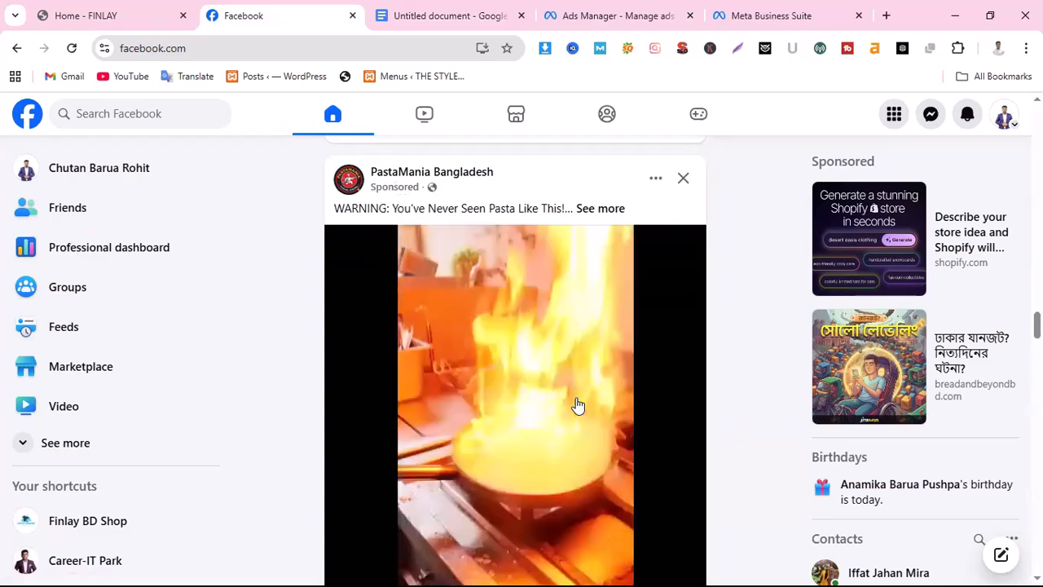
pyautogui.scroll(-4, 579, 406)
pyautogui.scroll(-15, 583, 405)
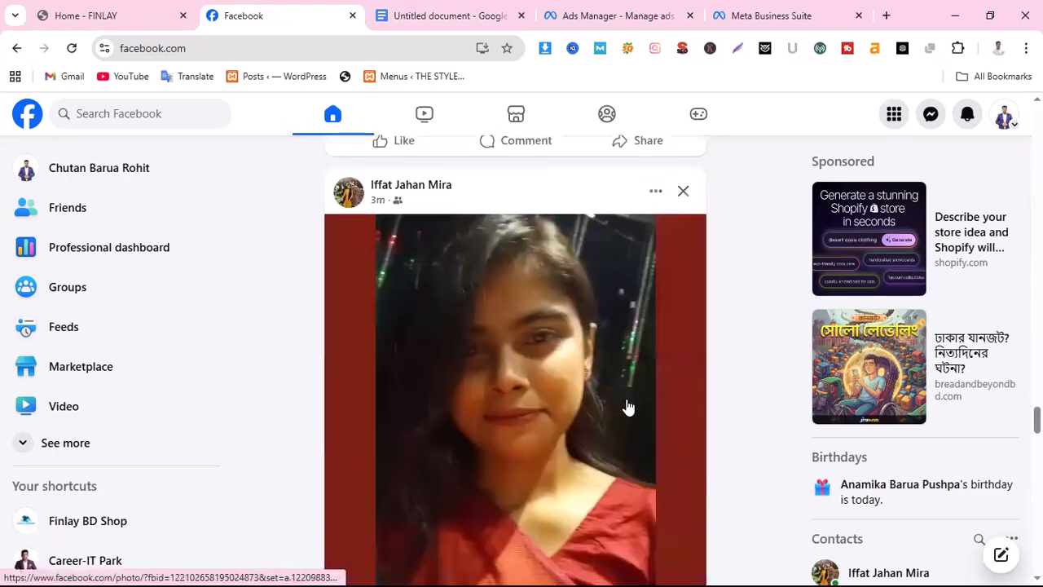
pyautogui.scroll(-15, 638, 407)
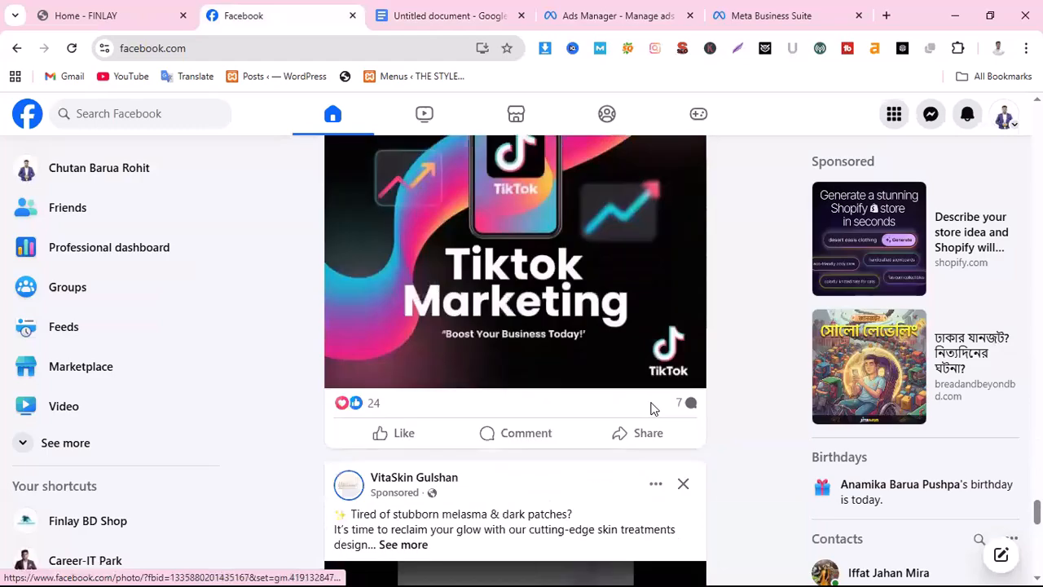
pyautogui.scroll(4, 655, 410)
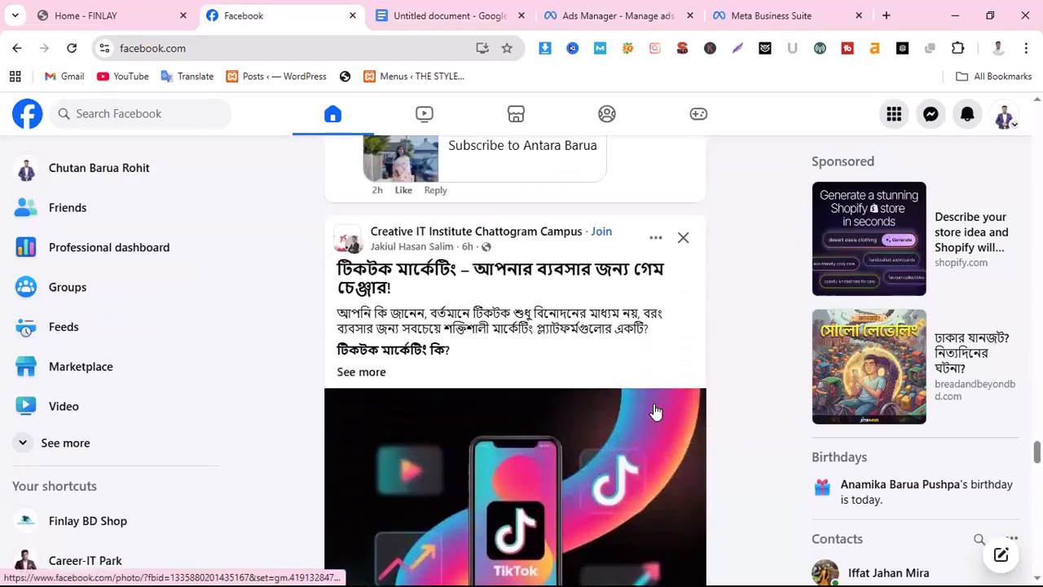
pyautogui.scroll(-6, 676, 410)
pyautogui.scroll(-5, 681, 410)
pyautogui.scroll(4, 682, 412)
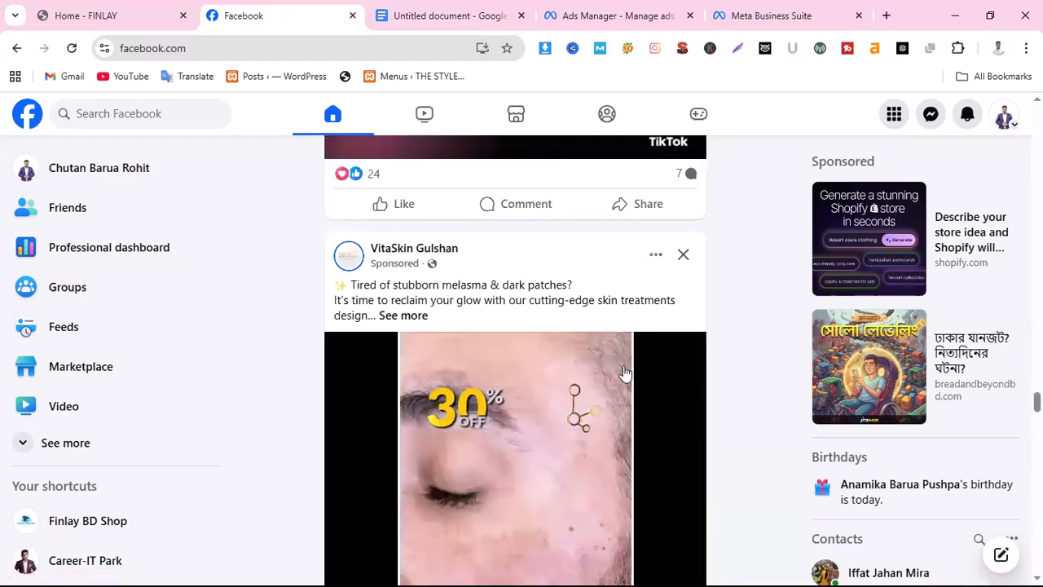
pyautogui.scroll(-5, 625, 373)
pyautogui.scroll(-20, 624, 372)
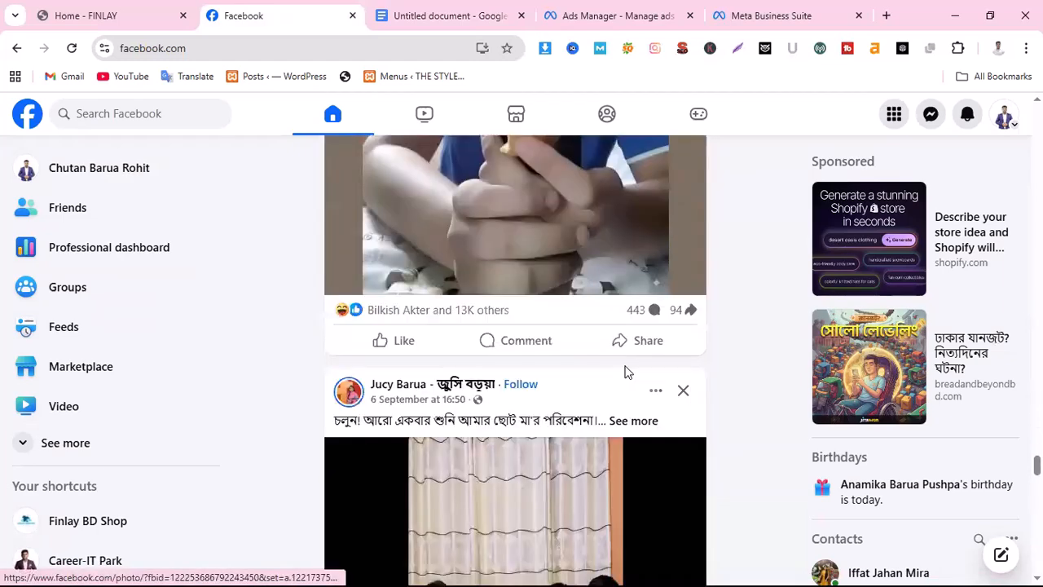
pyautogui.scroll(-20, 624, 372)
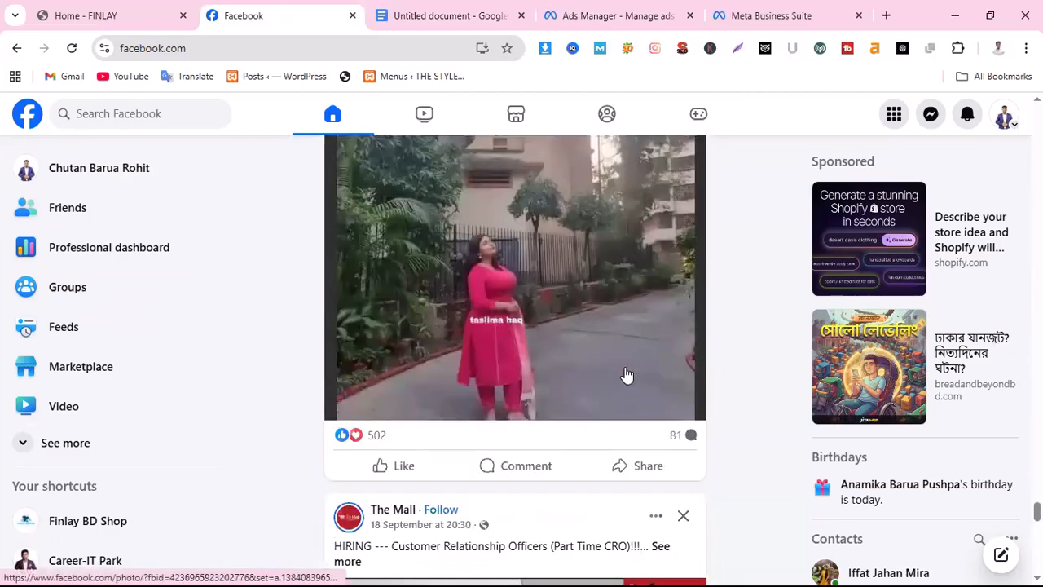
pyautogui.scroll(5, 628, 379)
pyautogui.scroll(-12, 625, 442)
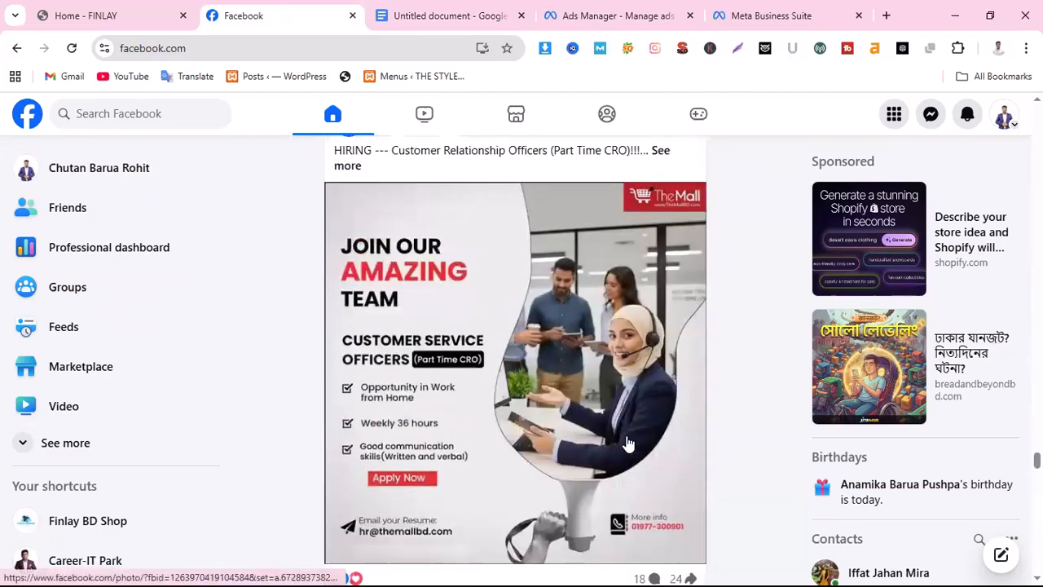
pyautogui.scroll(7, 628, 443)
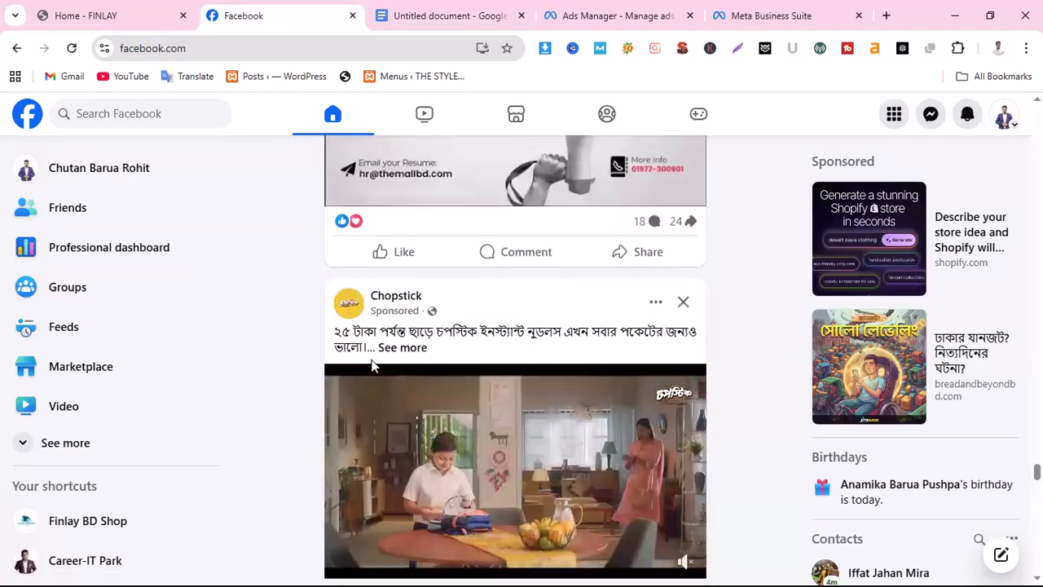
pyautogui.scroll(-2, 404, 325)
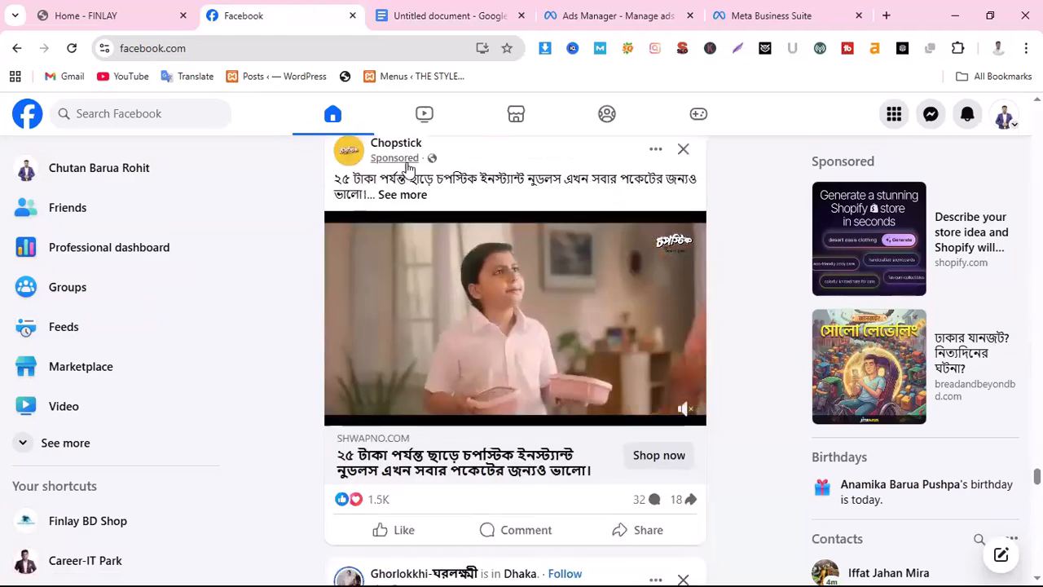
pyautogui.scroll(-12, 563, 430)
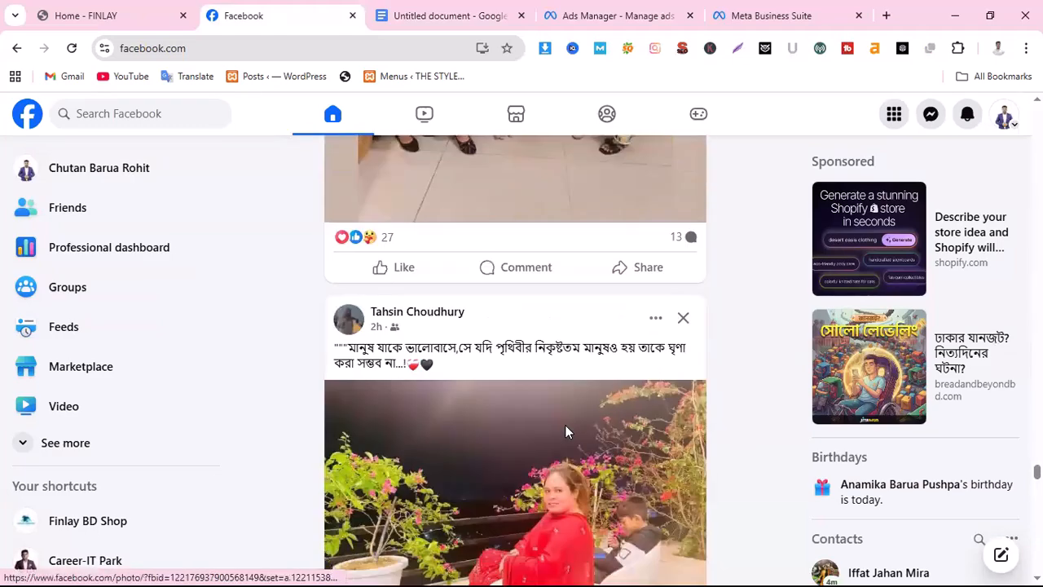
pyautogui.scroll(-15, 568, 432)
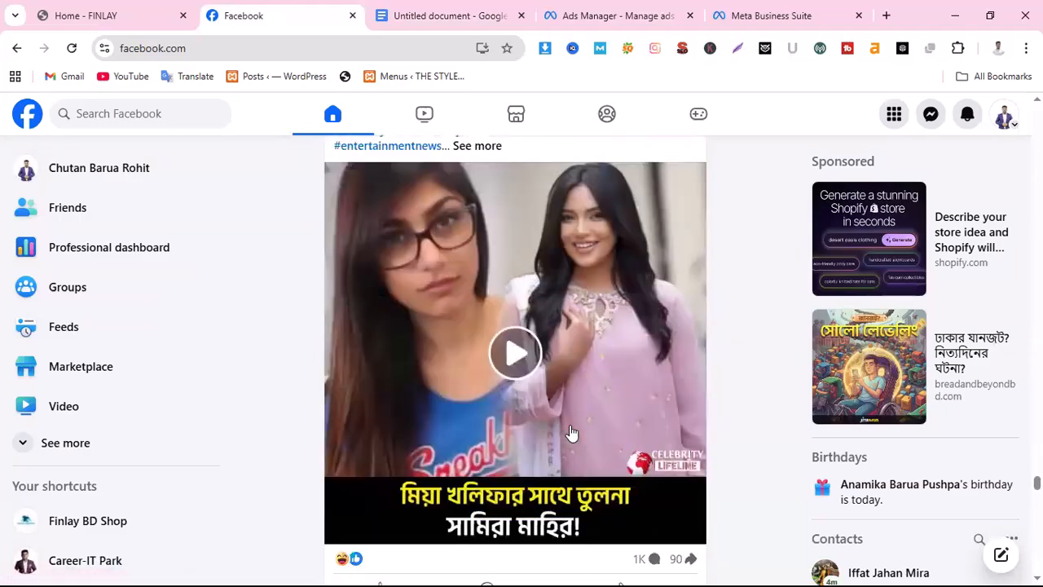
pyautogui.scroll(-15, 569, 431)
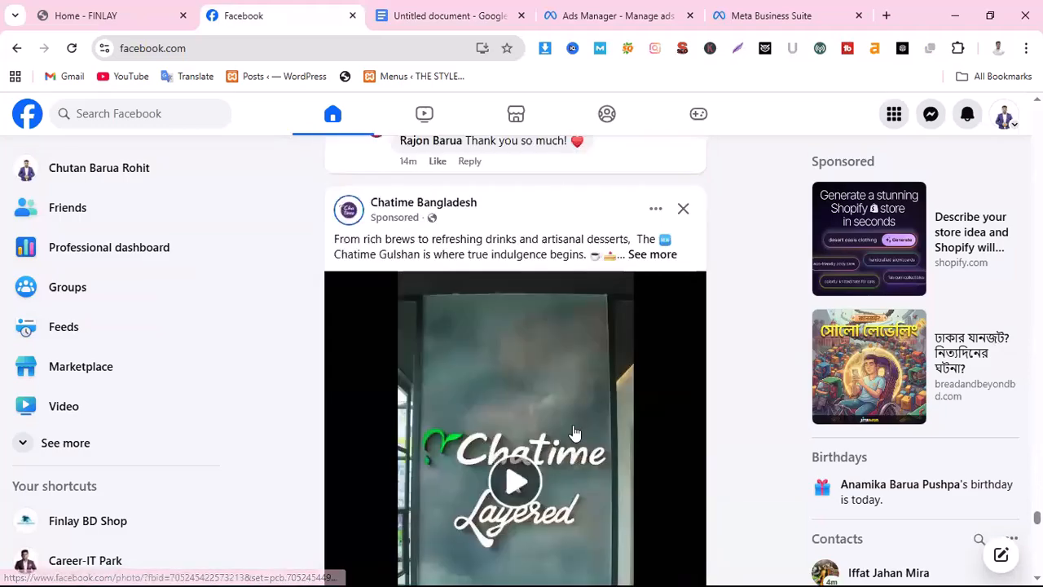
pyautogui.scroll(4, 575, 433)
pyautogui.scroll(-4, 568, 420)
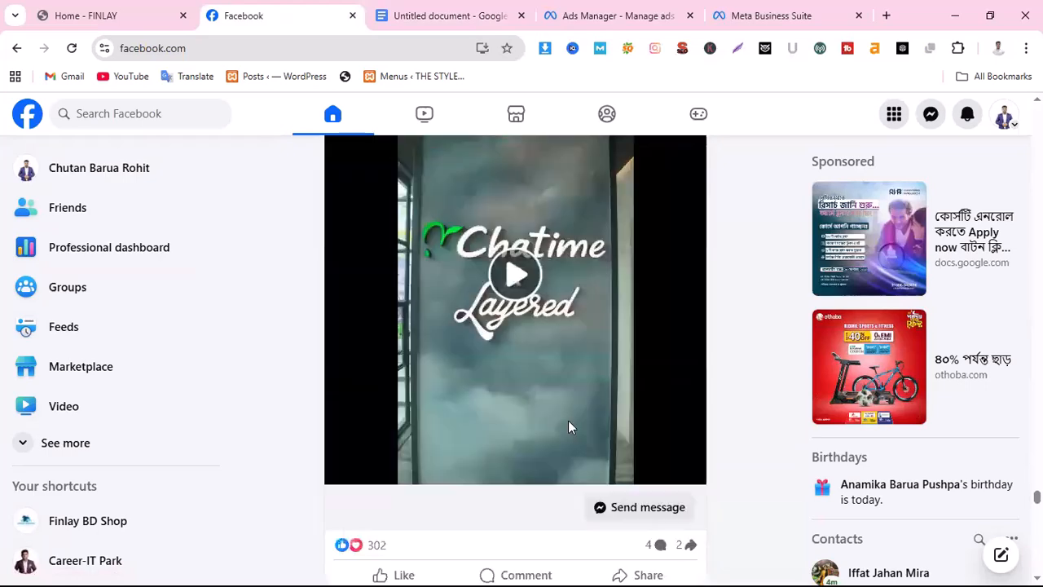
pyautogui.scroll(1, 465, 330)
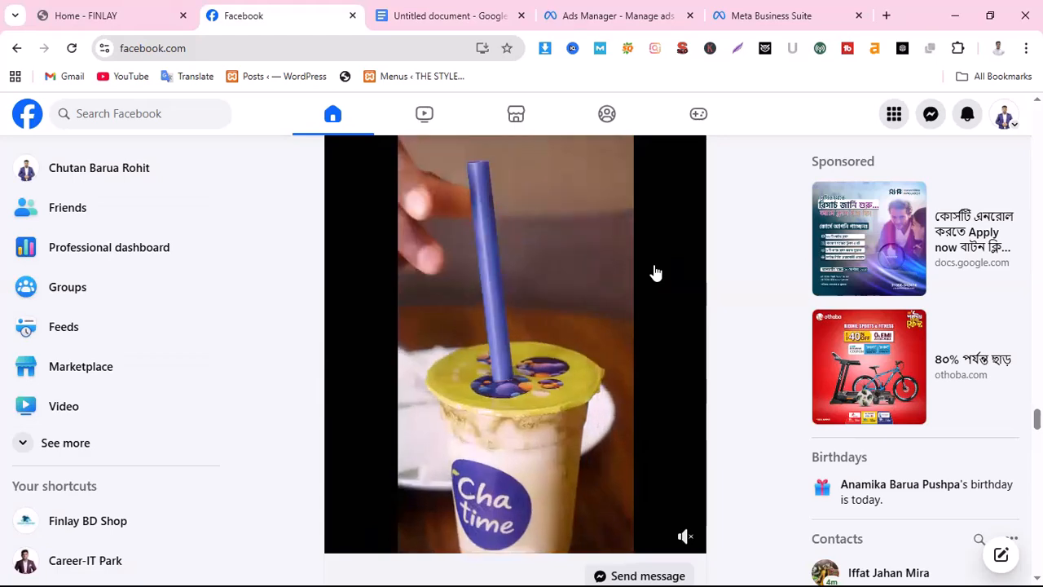
# Switch the Facebook profile to the Finlay BD Shop page and check the FINLAY website's home page
pyautogui.click(1005, 119)
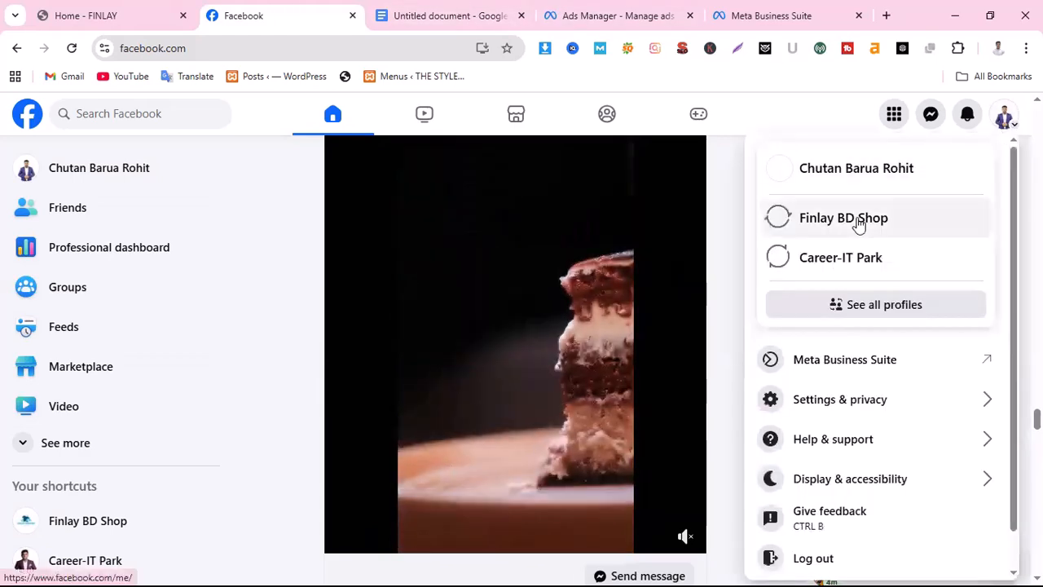
pyautogui.click(859, 225)
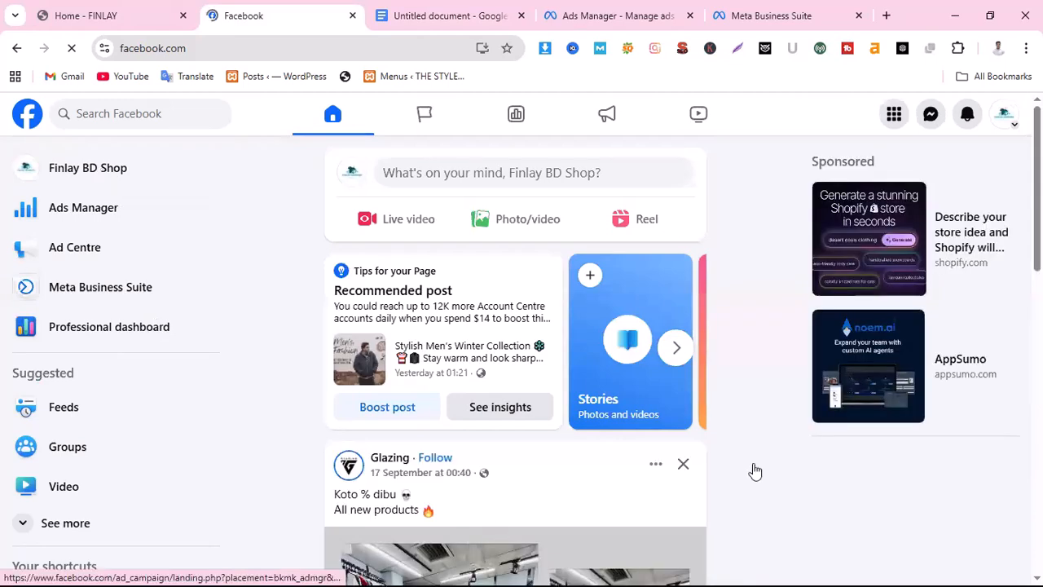
pyautogui.click(73, 11)
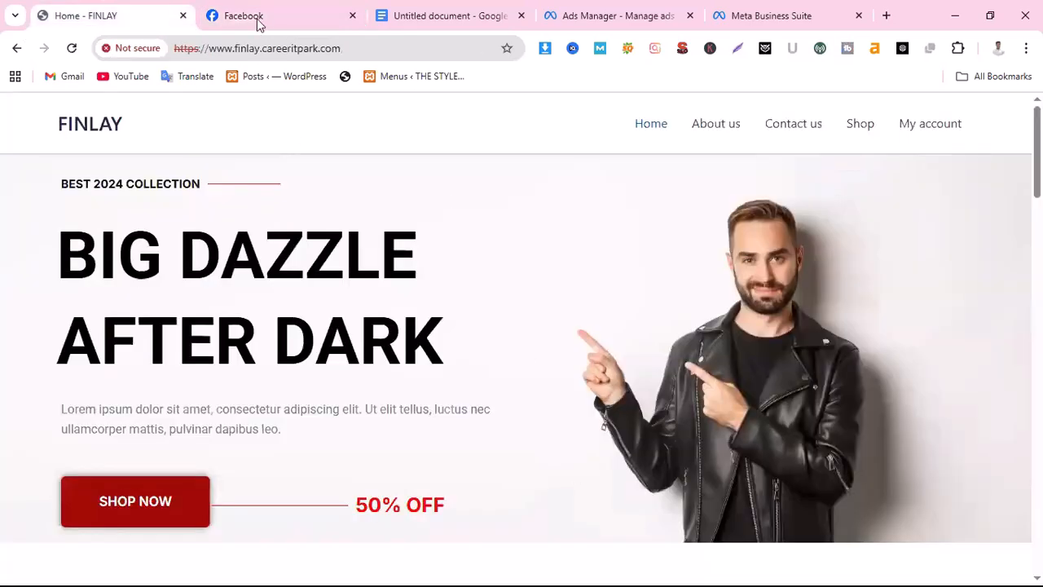
pyautogui.click(258, 23)
# Examine the Finlay BD Shop page's header, intro details and men's winter collection post
pyautogui.scroll(3, 880, 489)
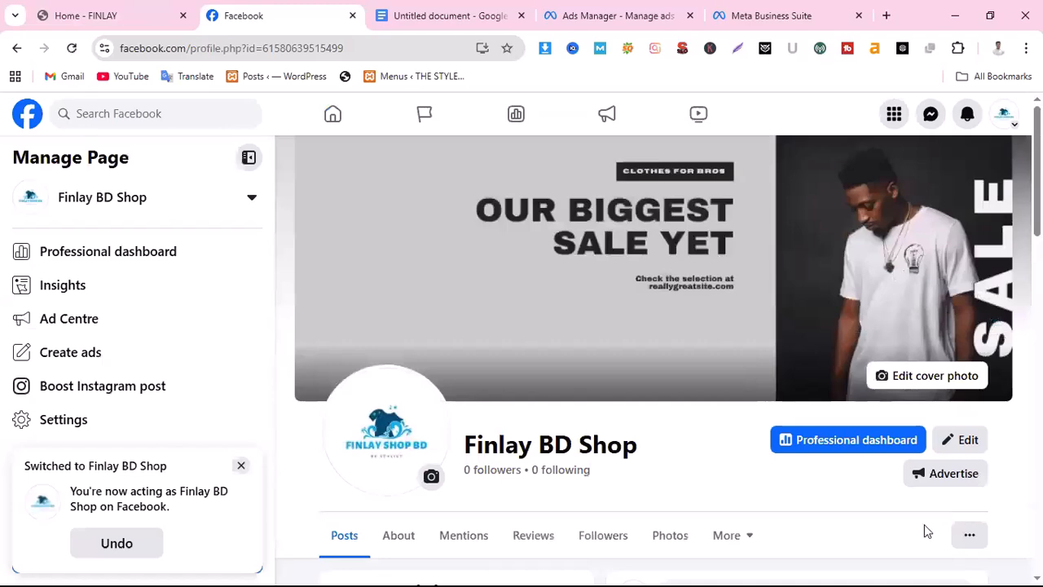
pyautogui.scroll(-7, 929, 530)
pyautogui.scroll(-3, 852, 527)
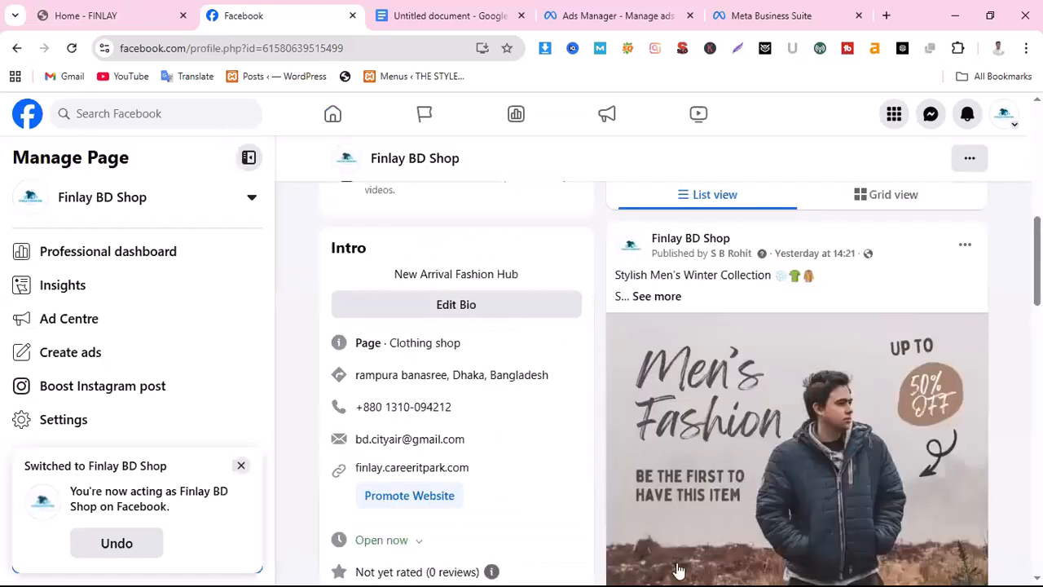
pyautogui.scroll(5, 796, 569)
pyautogui.scroll(-5, 809, 571)
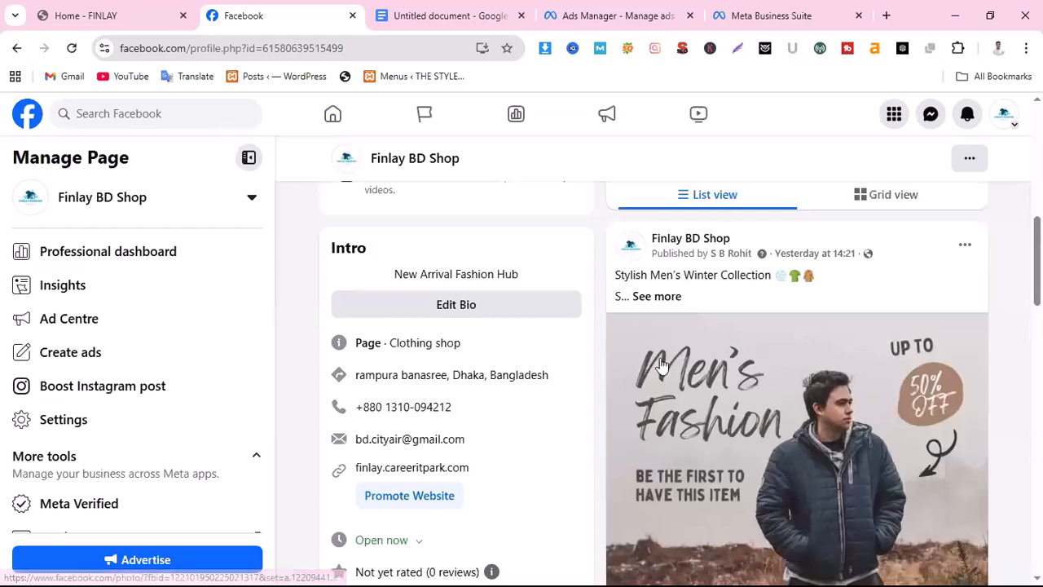
# Expand the men's winter collection post's caption and examine its full text, hashtags and image
pyautogui.click(657, 297)
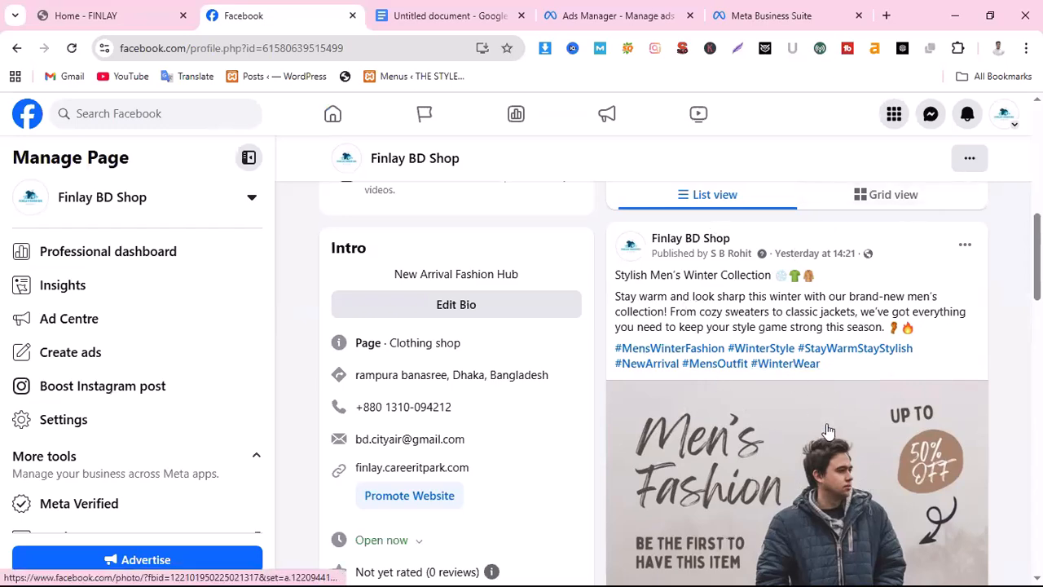
pyautogui.scroll(2, 827, 431)
pyautogui.scroll(-4, 827, 430)
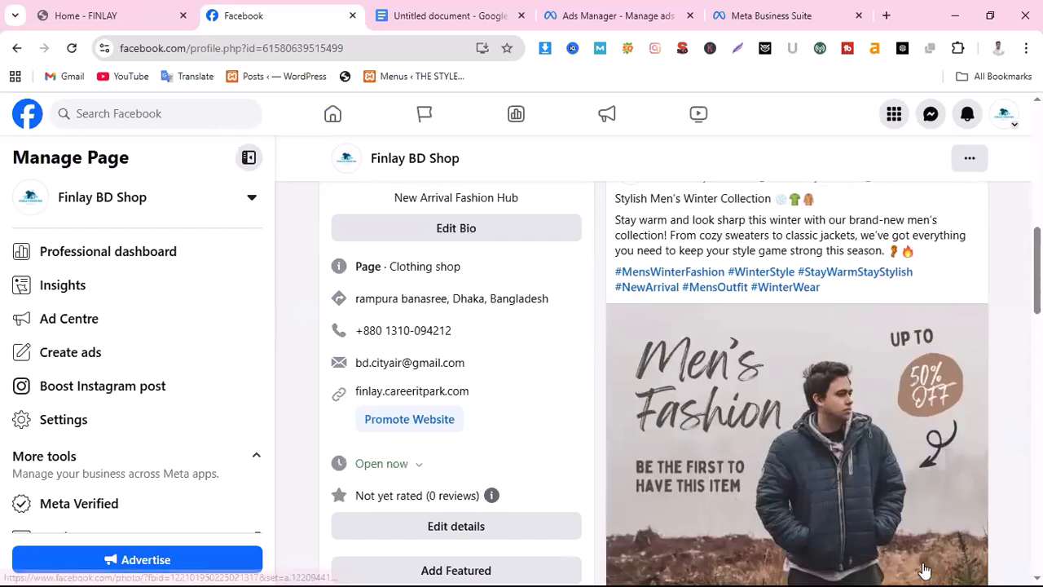
pyautogui.scroll(-1, 843, 494)
pyautogui.scroll(2, 659, 456)
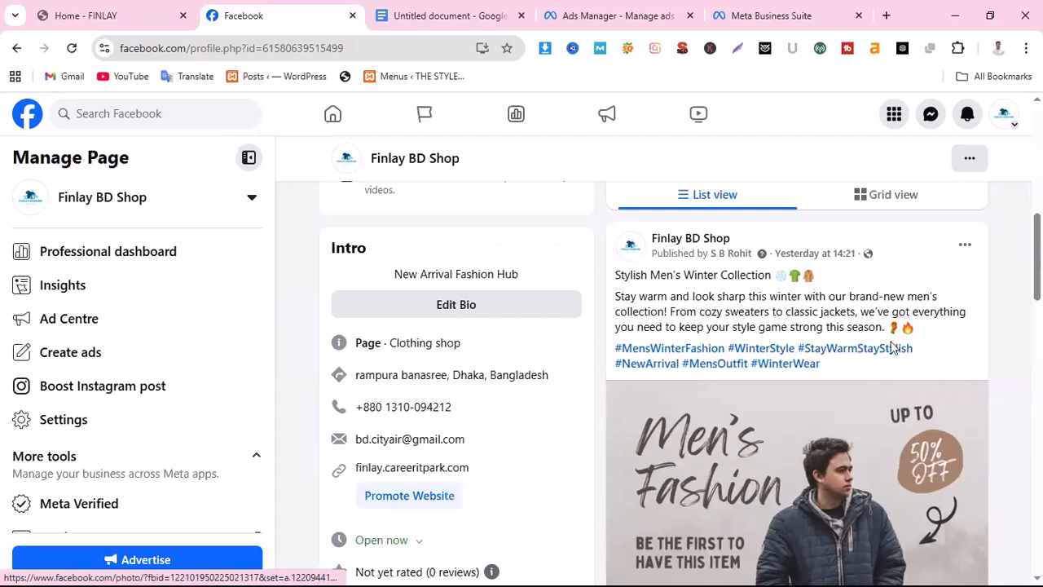
# Switch to the FINLAY website, look over the home page, open its Shop page and select the page's web address
pyautogui.click(130, 17)
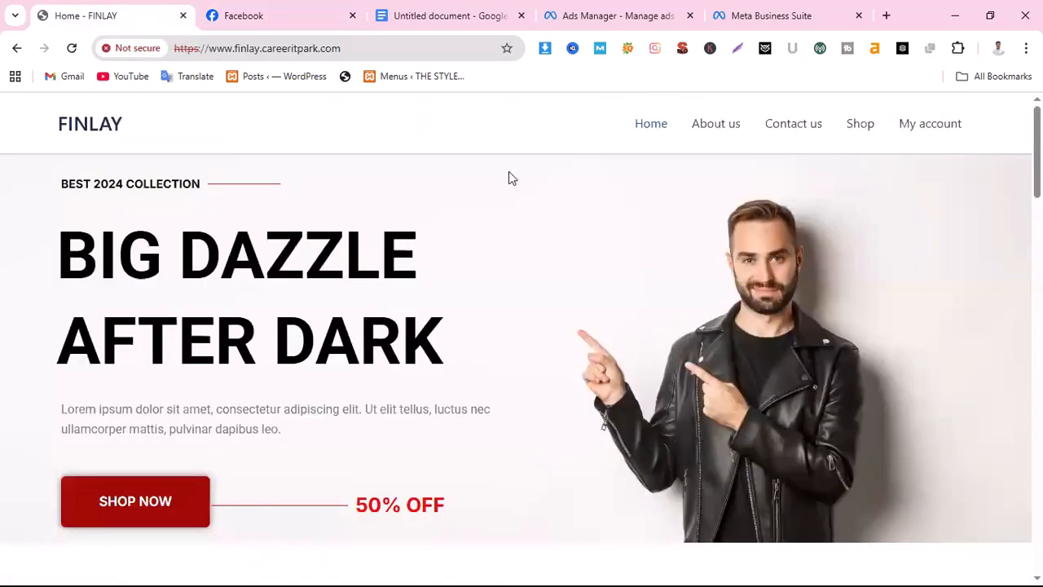
pyautogui.scroll(-3, 609, 384)
pyautogui.scroll(3, 611, 373)
pyautogui.click(856, 129)
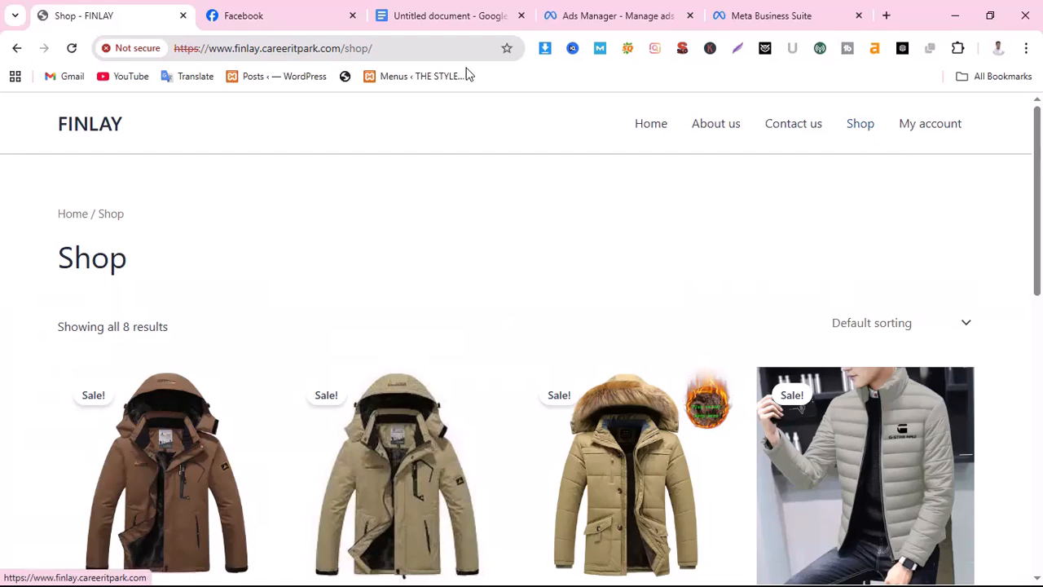
pyautogui.click(296, 48)
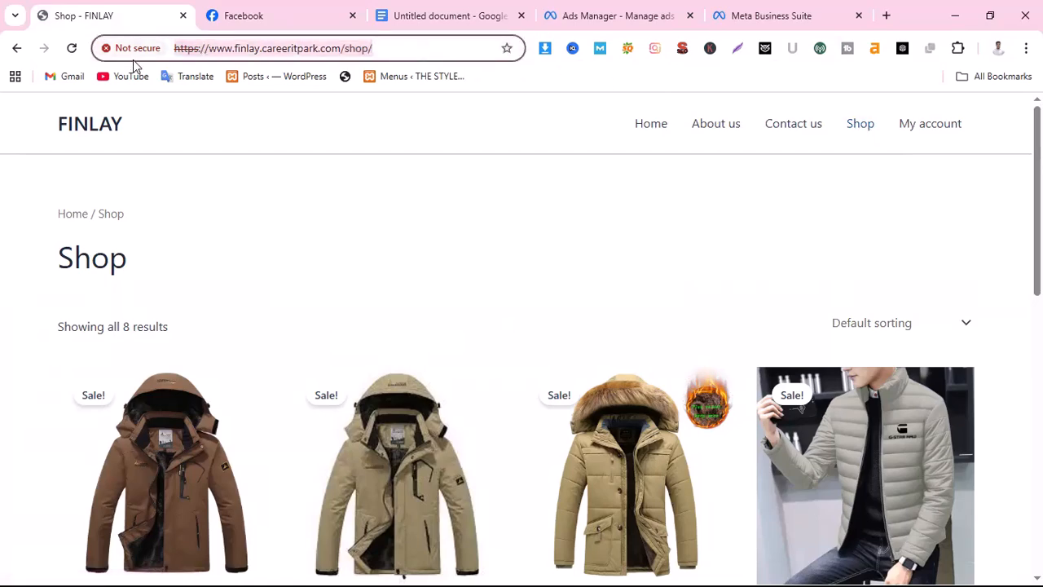
# Compare the Finlay BD Shop page's winter post and its Call now button with the product listing on the FINLAY Shop page
pyautogui.click(271, 13)
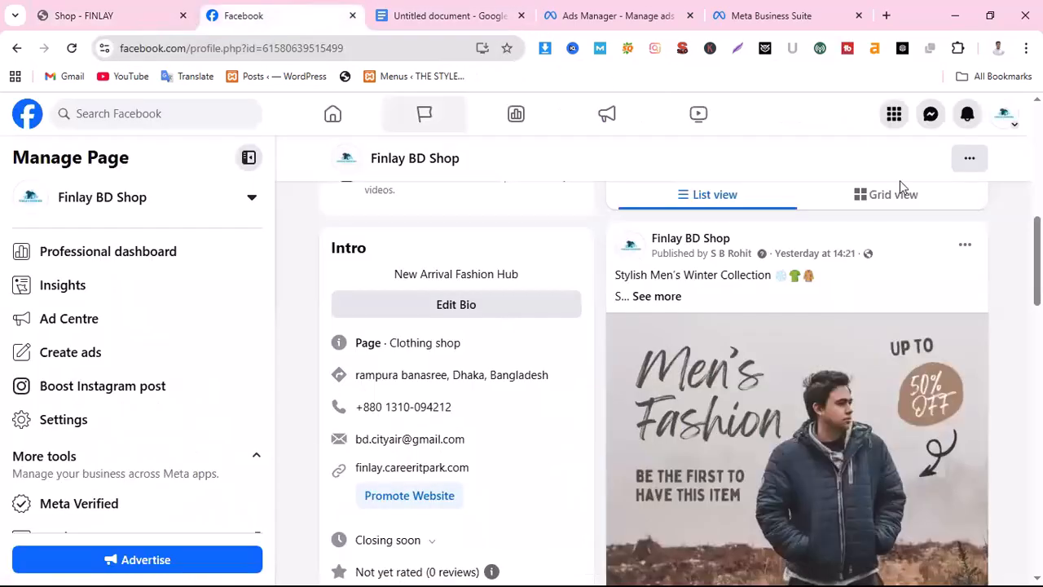
pyautogui.scroll(-3, 931, 373)
pyautogui.scroll(-1, 931, 373)
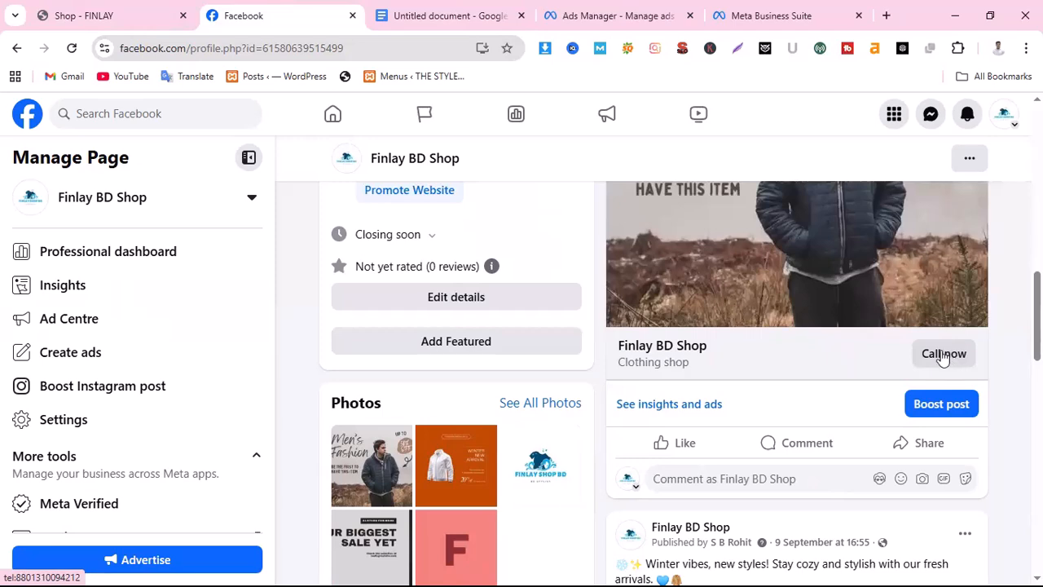
pyautogui.click(101, 18)
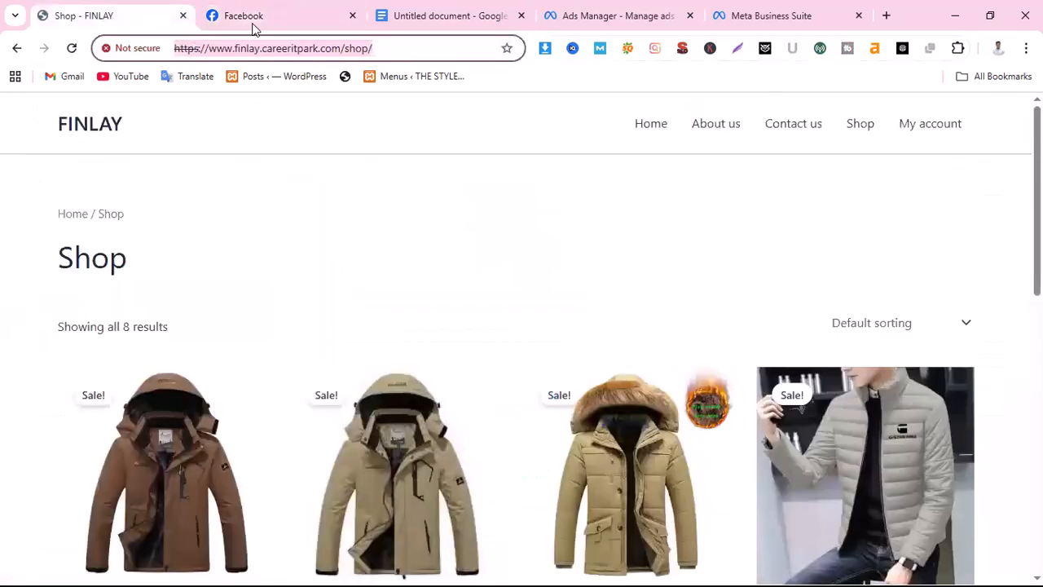
pyautogui.click(224, 18)
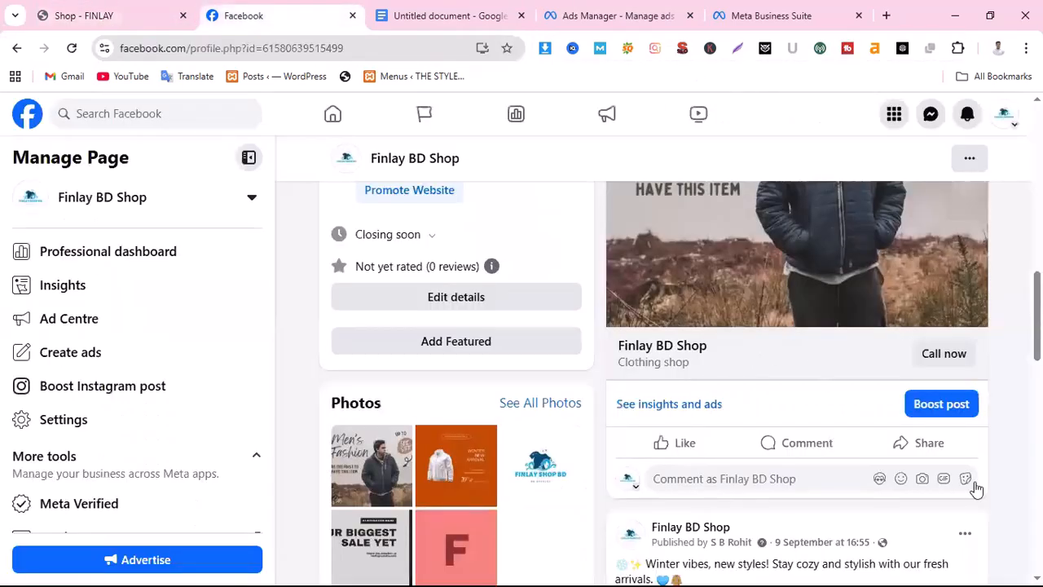
pyautogui.scroll(1, 973, 478)
pyautogui.scroll(1, 942, 471)
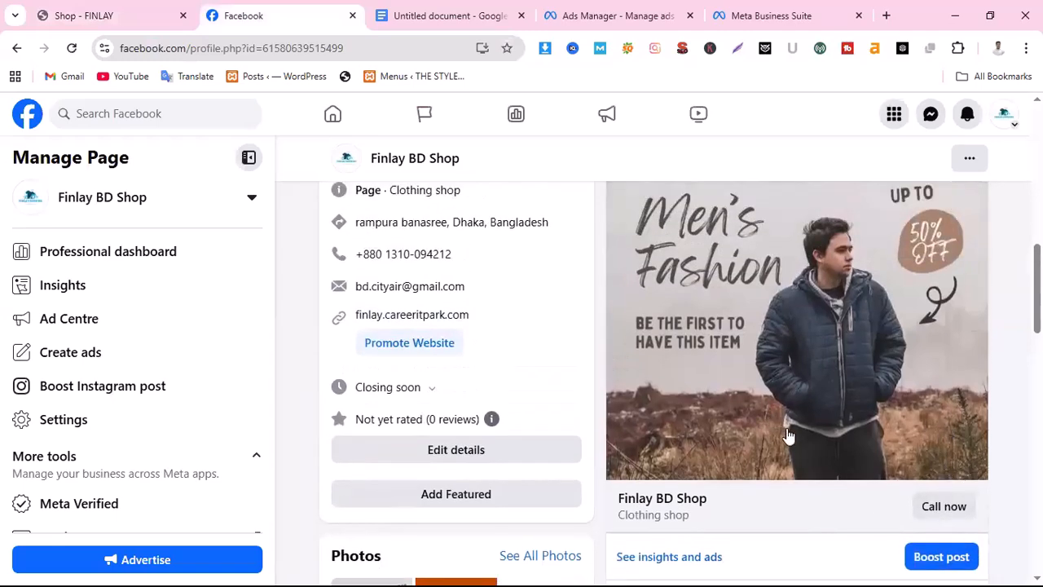
pyautogui.click(114, 15)
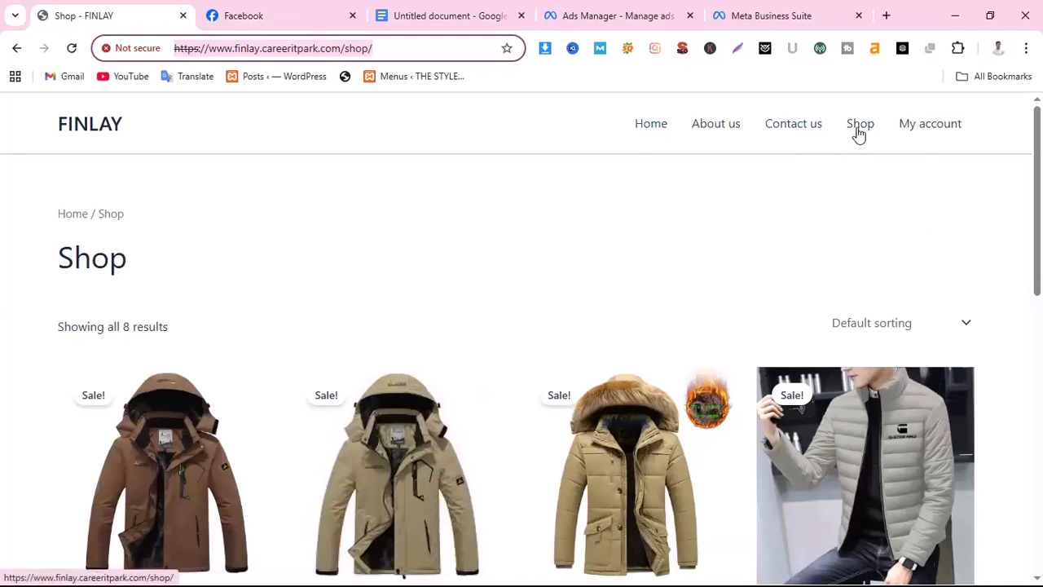
pyautogui.click(364, 219)
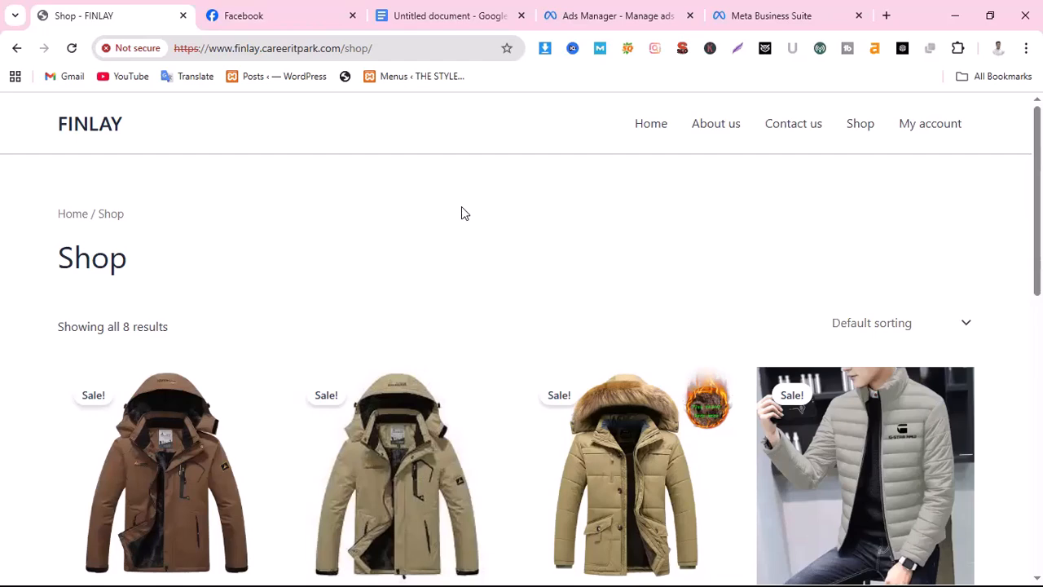
# Switch to Ads Manager, view the campaign objectives offered for a new campaign and close the dialog without creating one
pyautogui.click(619, 18)
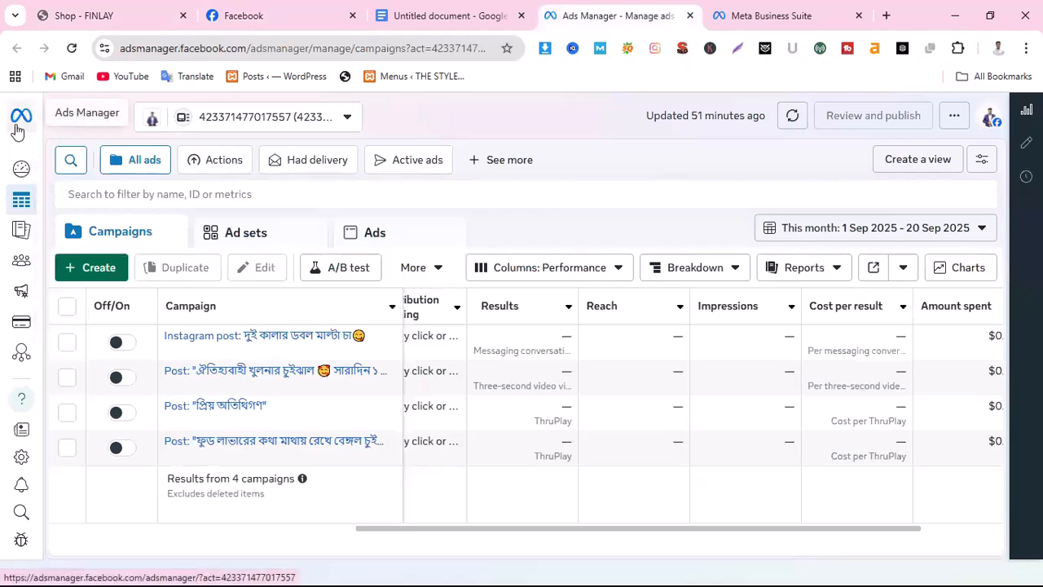
pyautogui.click(98, 268)
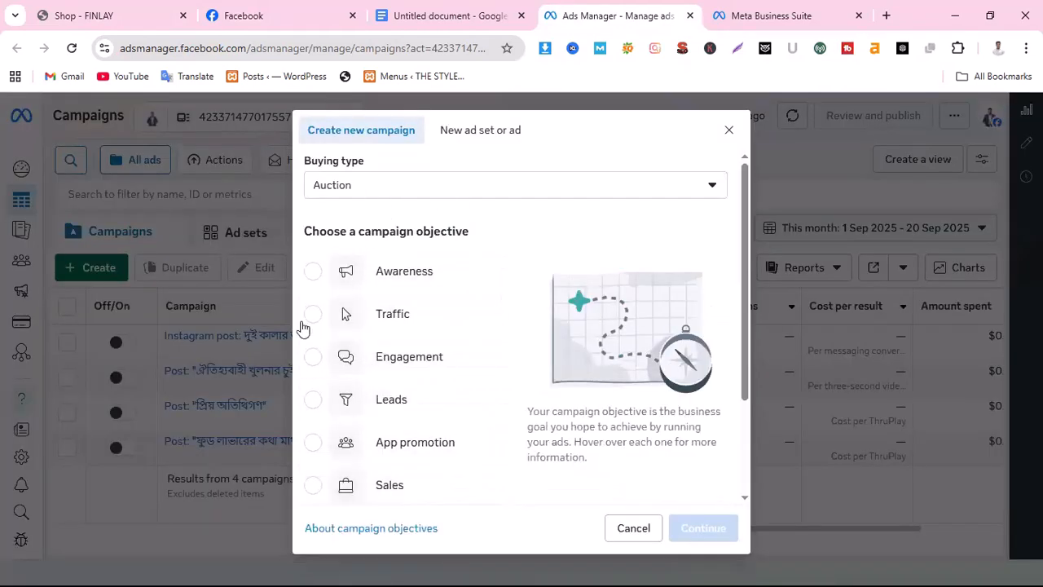
pyautogui.click(605, 528)
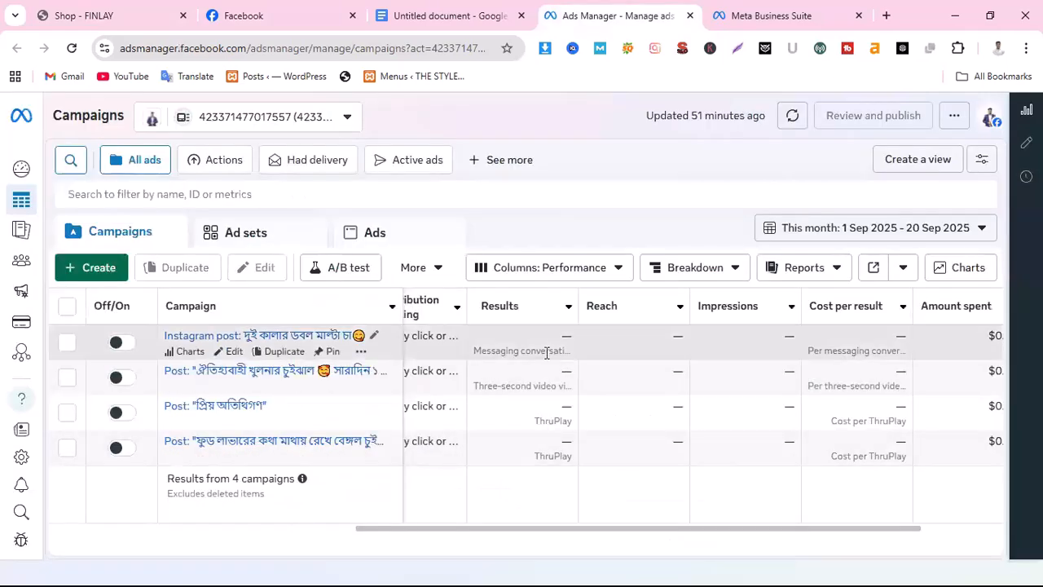
# Open the Career-IT Park portfolio's first ad account in Ads Manager from the Meta Business Suite settings
pyautogui.click(743, 23)
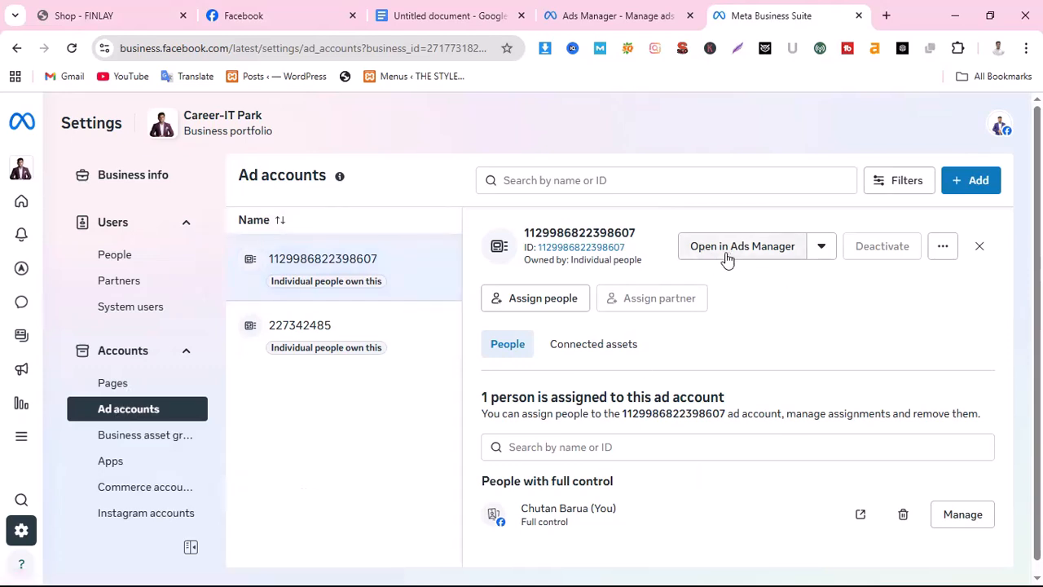
pyautogui.click(758, 249)
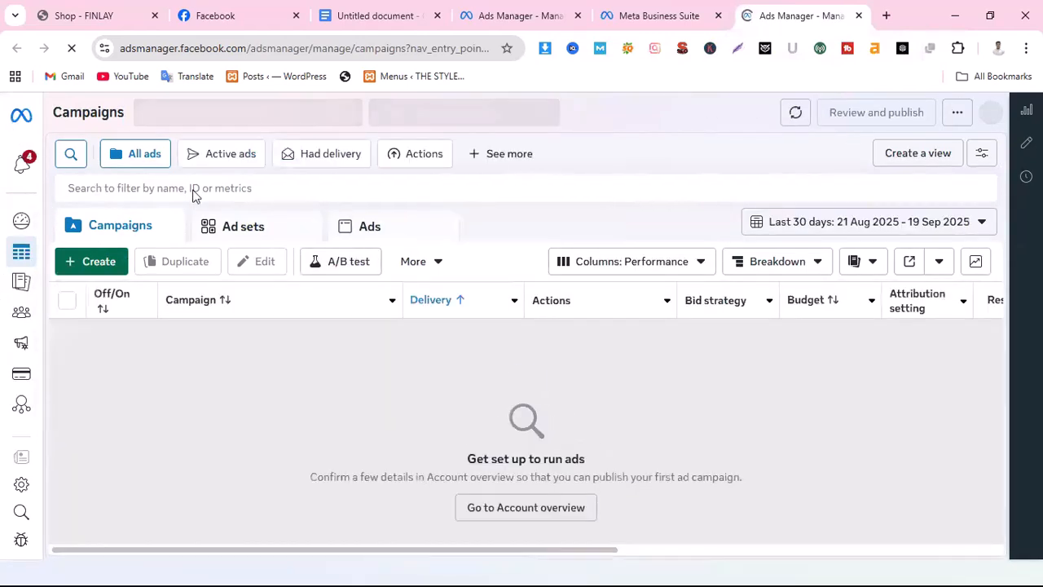
pyautogui.click(664, 18)
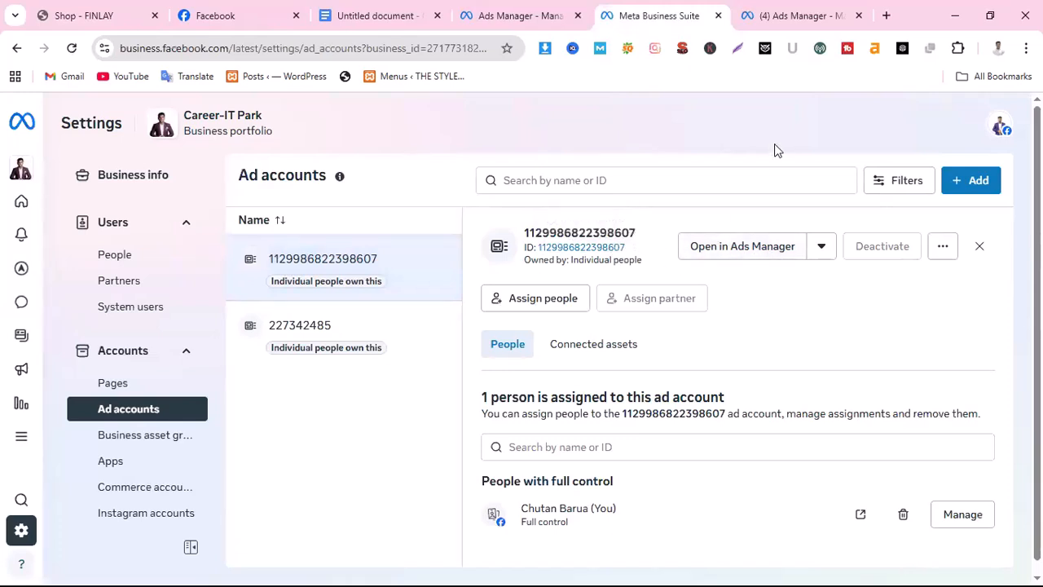
pyautogui.click(699, 252)
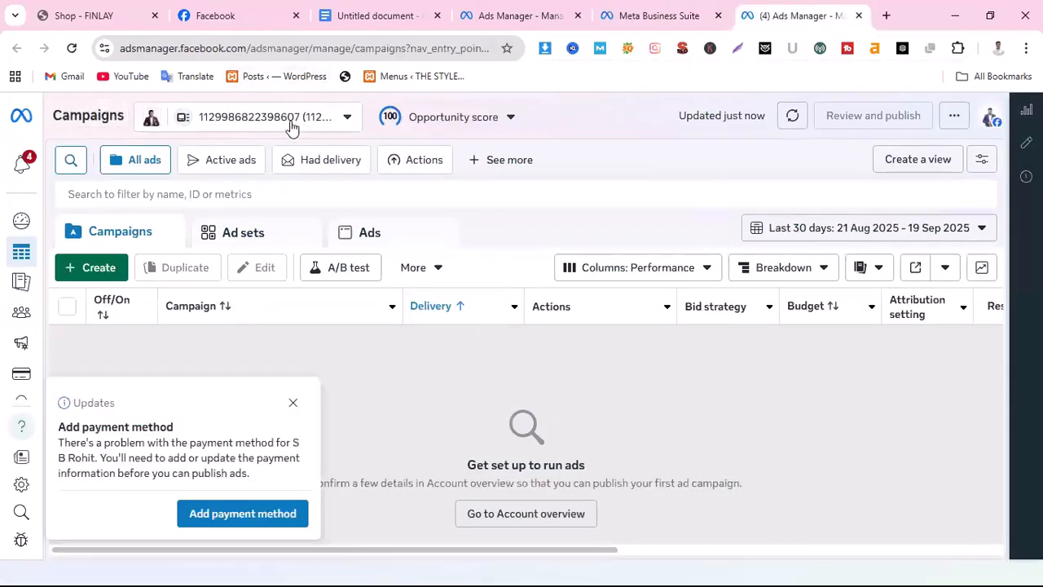
# View the new-campaign objectives from Awareness to Sales for the Career-IT Park ad account and cancel the campaign creation
pyautogui.click(96, 271)
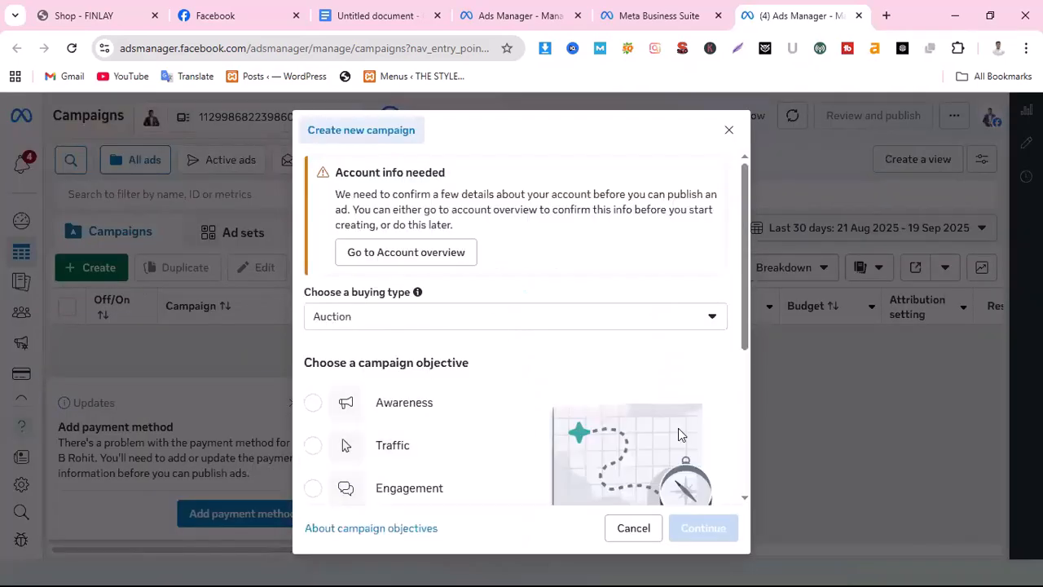
pyautogui.scroll(-3, 494, 444)
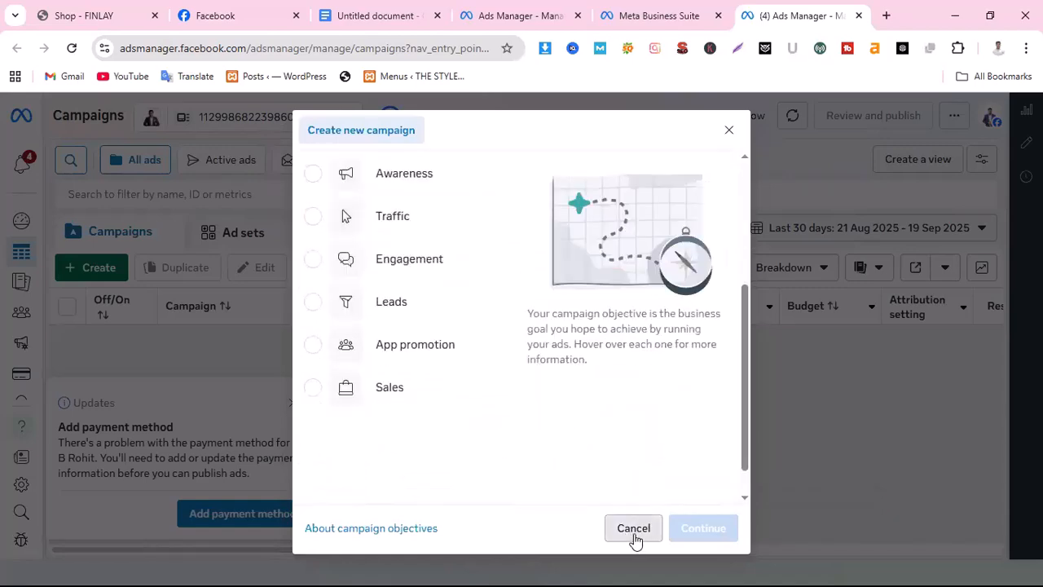
pyautogui.click(633, 534)
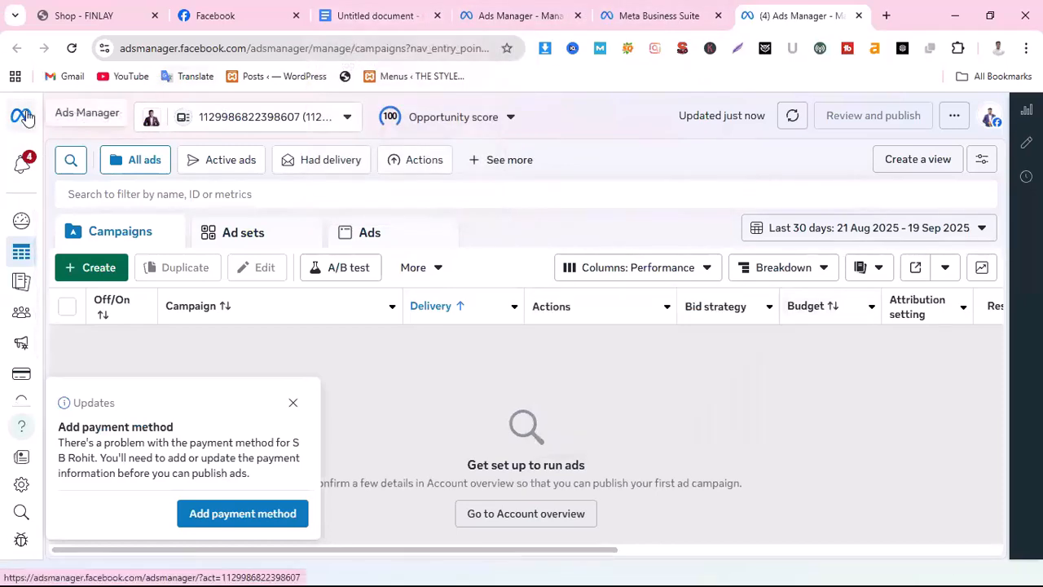
# Check the people assigned to the portfolio's ad account, and start a new campaign in the Ads Manager account that lists existing campaigns
pyautogui.click(660, 17)
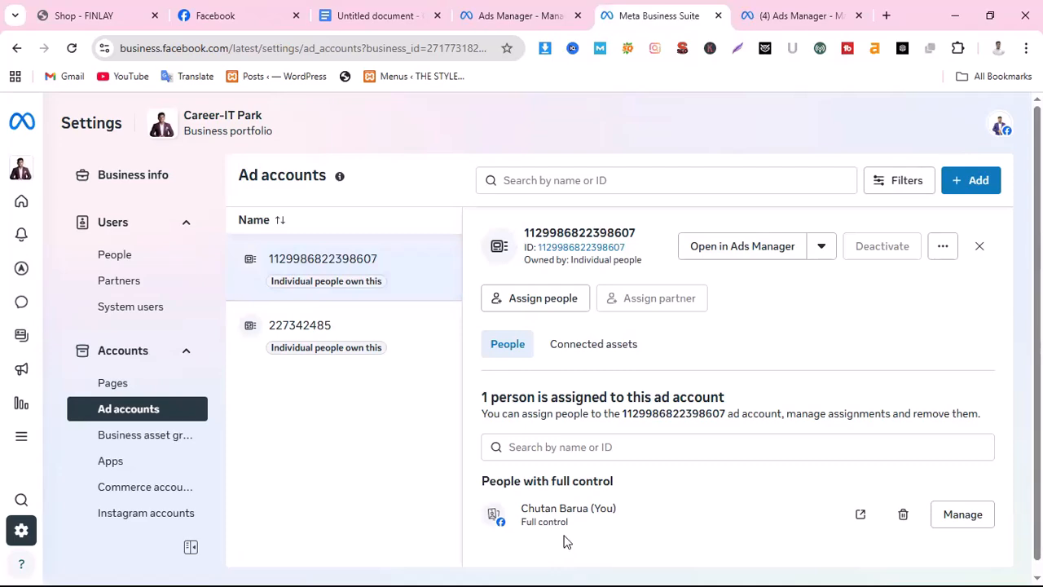
pyautogui.click(236, 15)
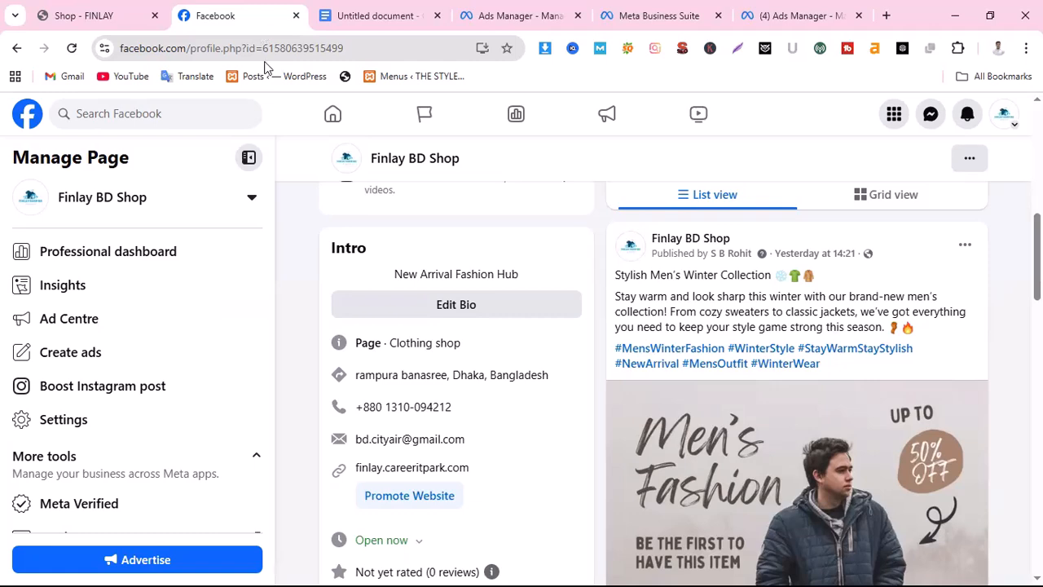
pyautogui.click(519, 14)
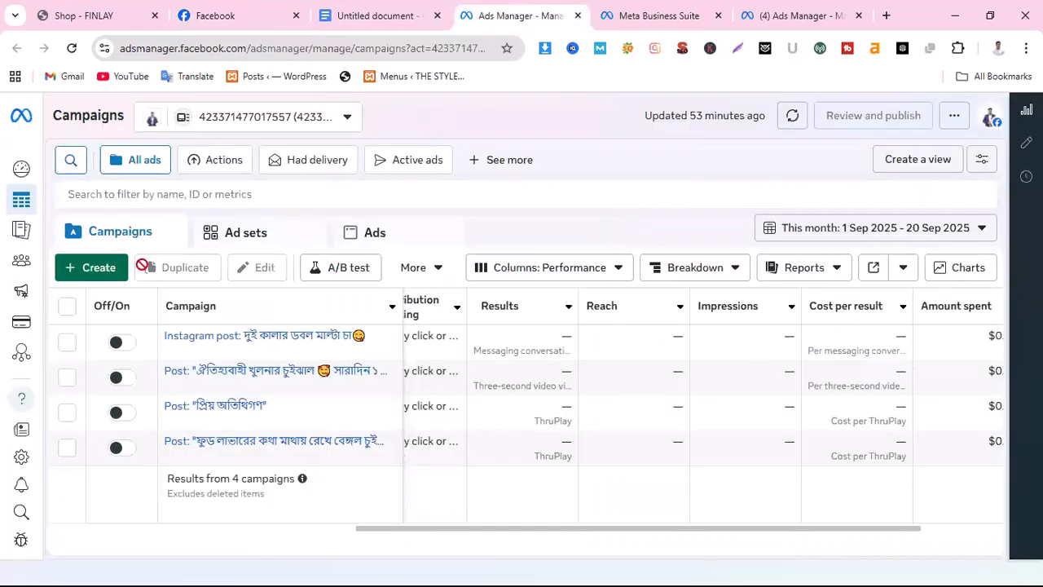
pyautogui.click(98, 272)
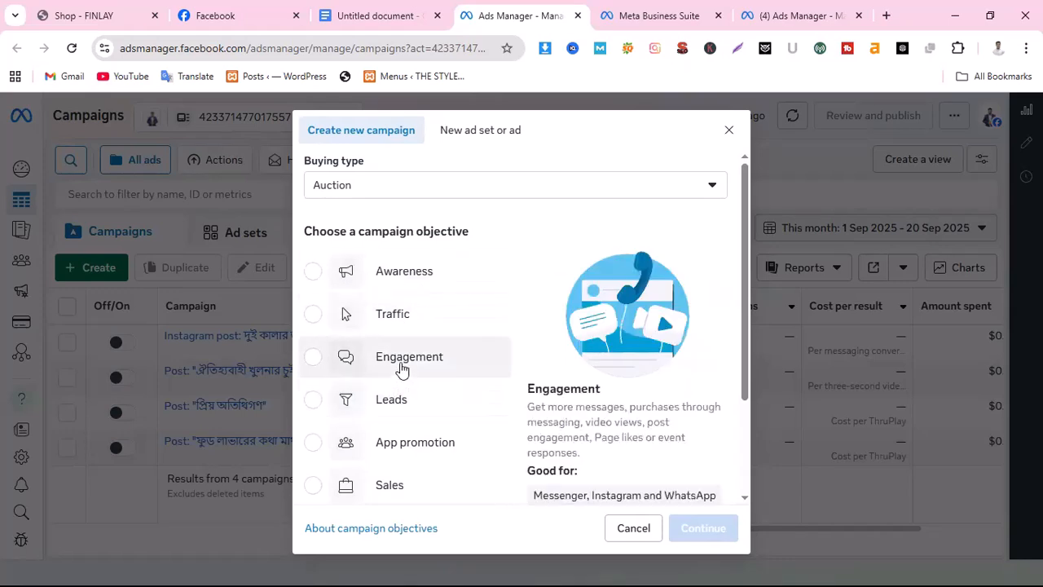
# Check the Finlay BD Shop page's winter post, open the FINLAY website's home page and select its web address
pyautogui.click(242, 14)
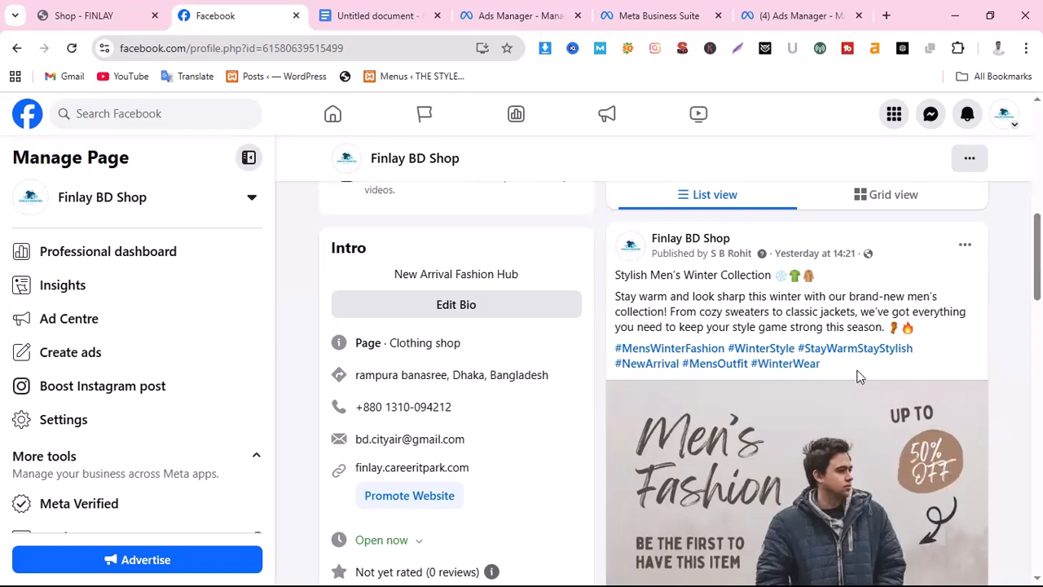
pyautogui.click(131, 15)
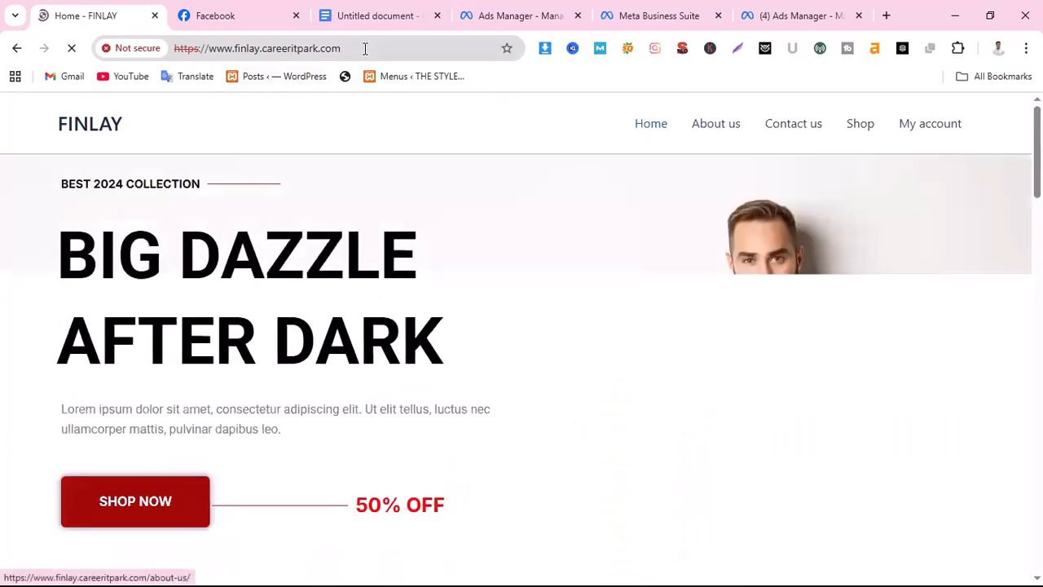
pyautogui.click(364, 49)
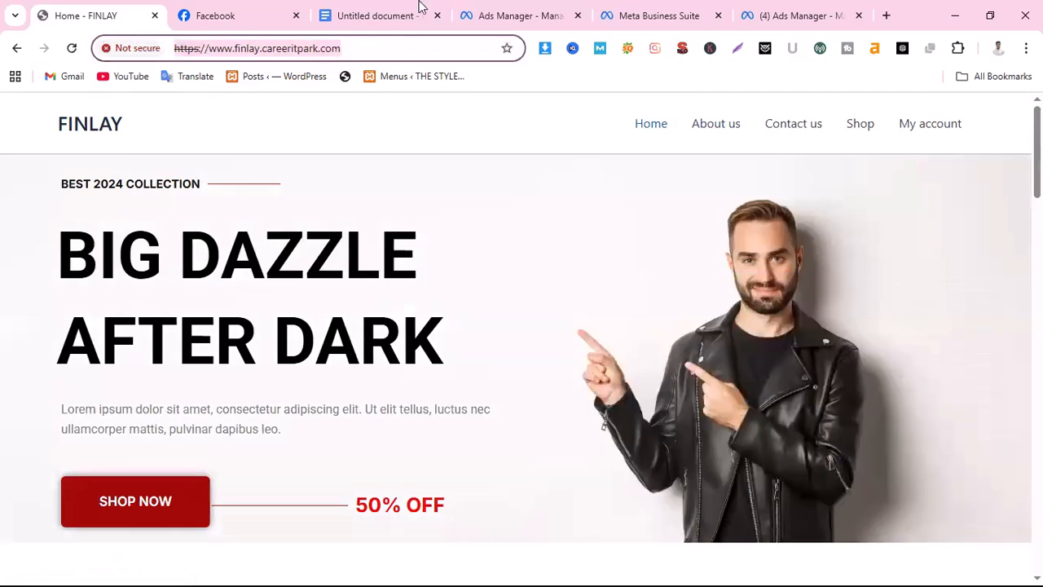
# Review the winter post's image and Call now button on Facebook, and examine the FINLAY home page's Best 2024 Collection section
pyautogui.click(234, 16)
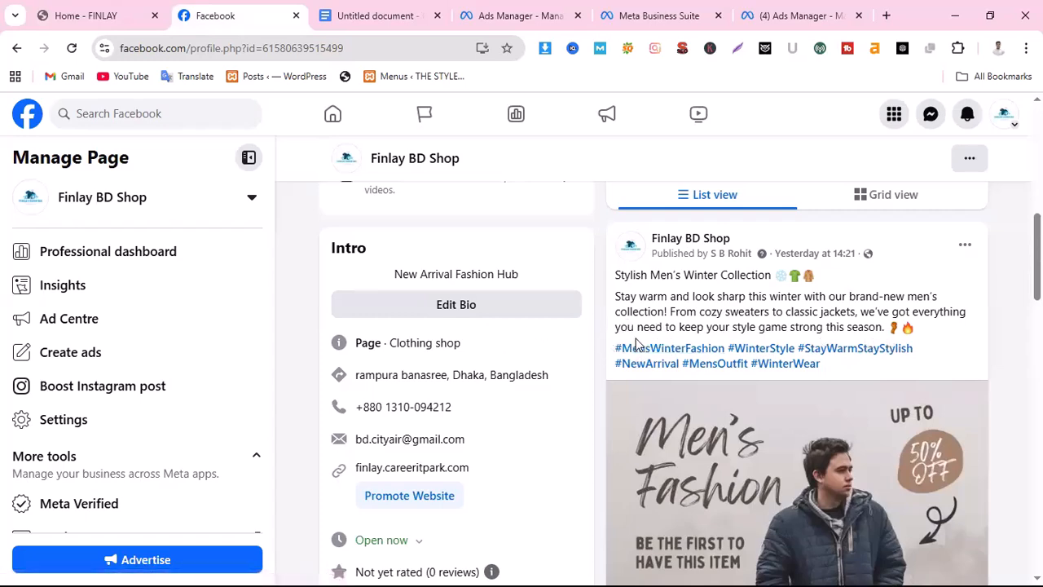
pyautogui.scroll(-3, 823, 456)
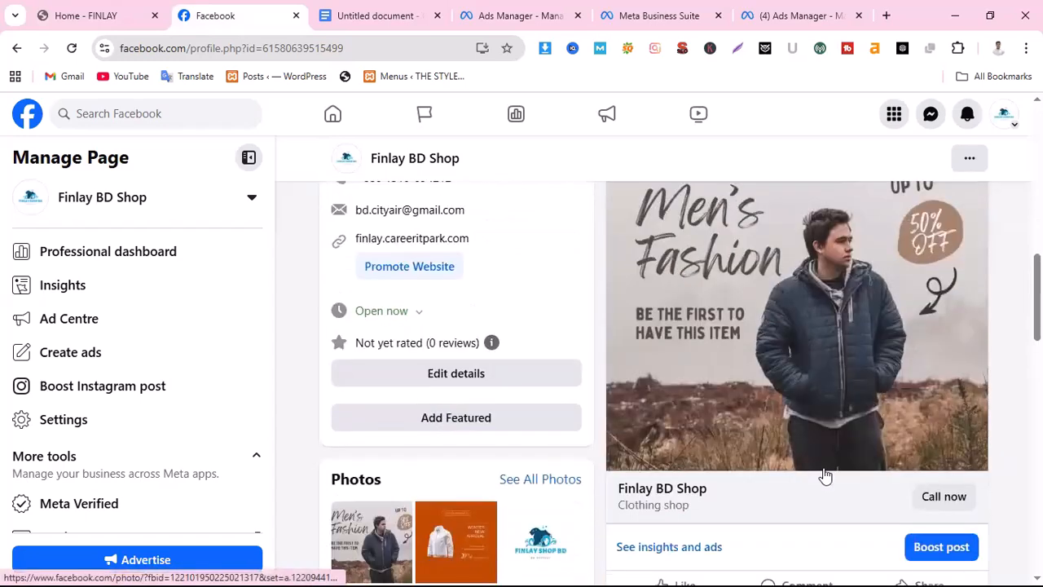
pyautogui.scroll(3, 825, 475)
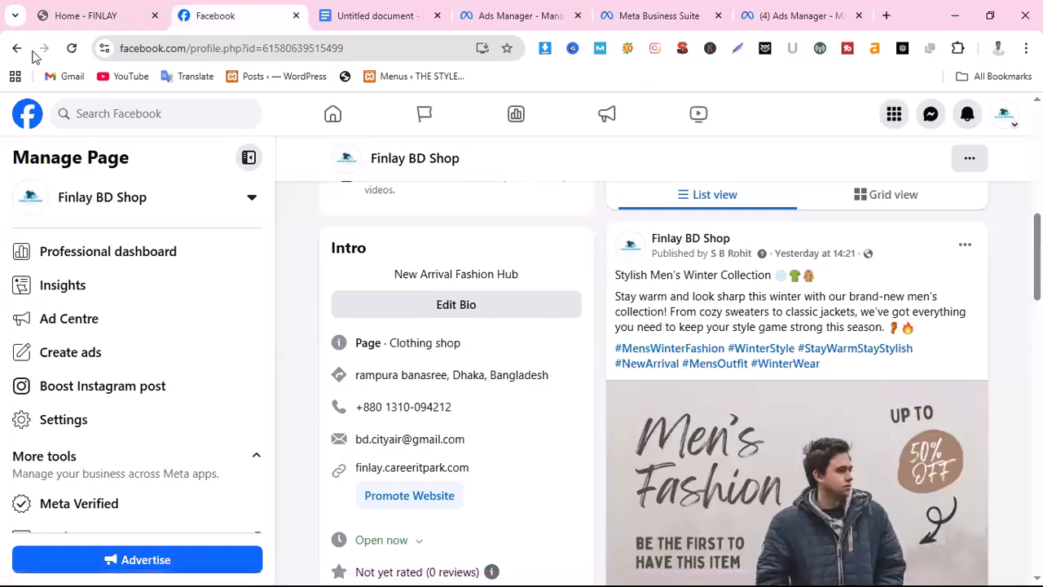
pyautogui.click(75, 17)
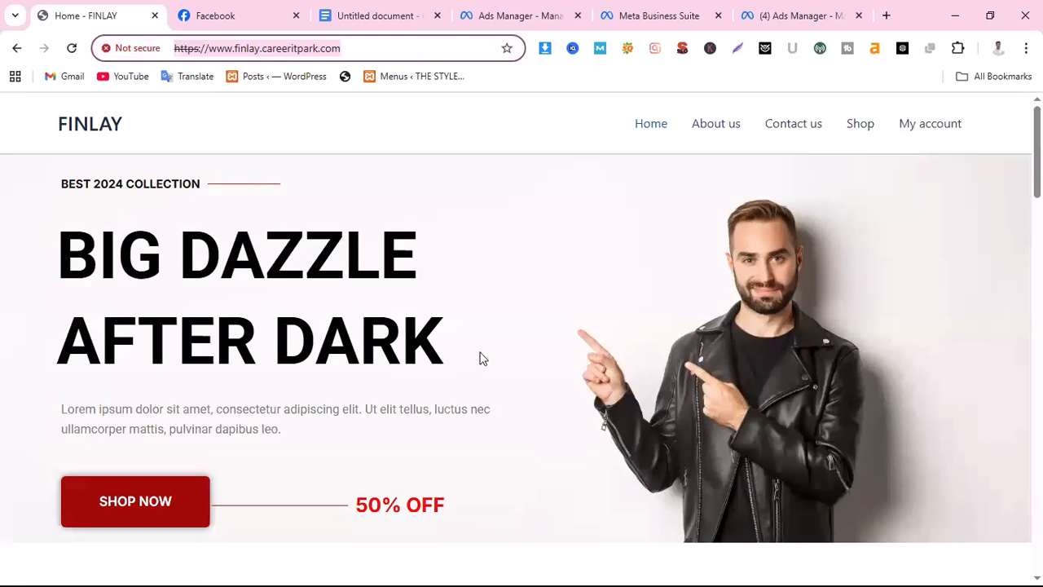
pyautogui.scroll(-5, 480, 359)
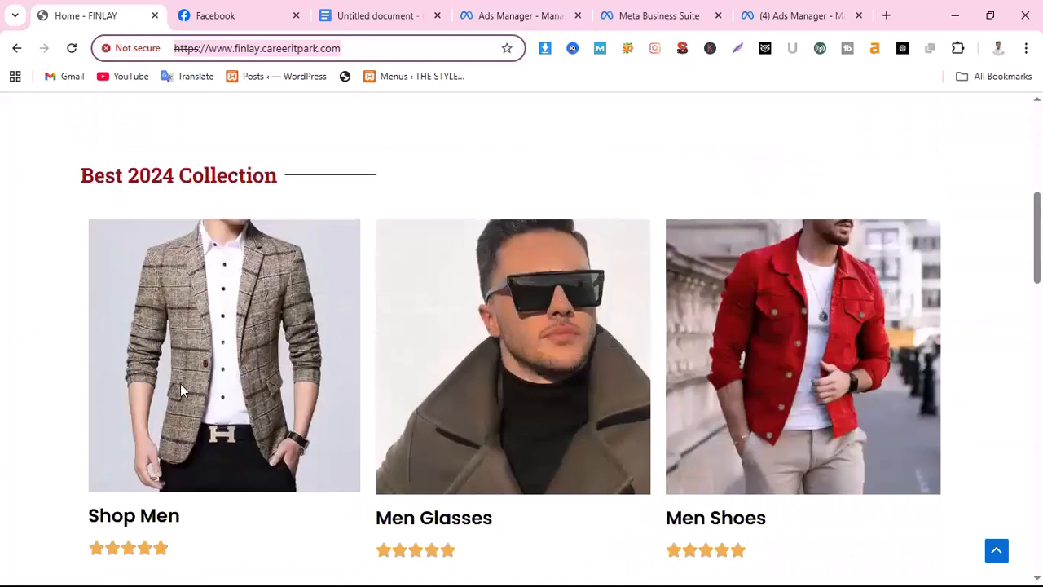
# Examine the FINLAY home page's Hot Items, gift card and New Arrivals sections along with its opening banner and Best 2024 Collection
pyautogui.scroll(-7, 462, 366)
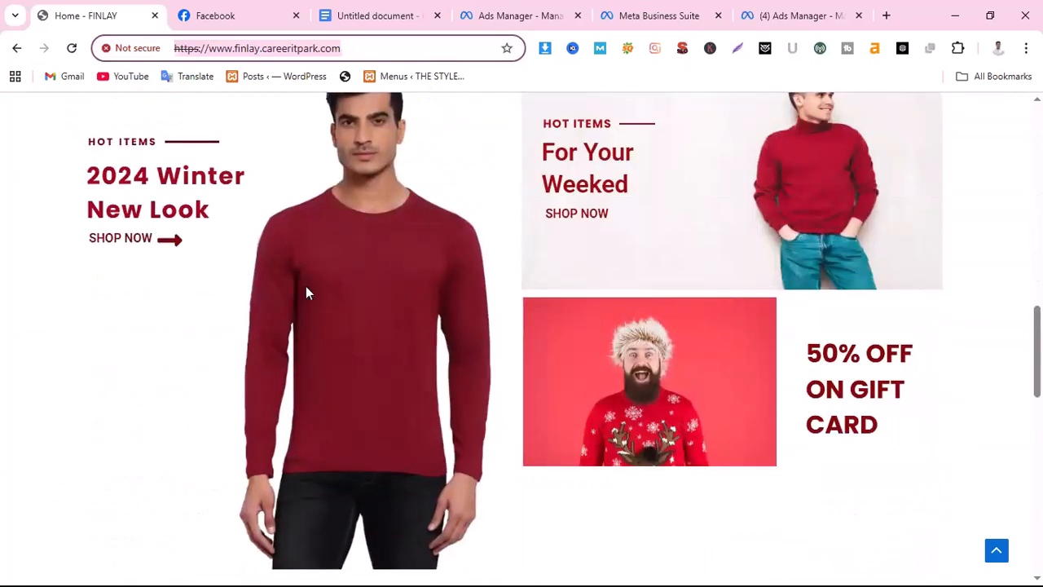
pyautogui.scroll(-6, 281, 300)
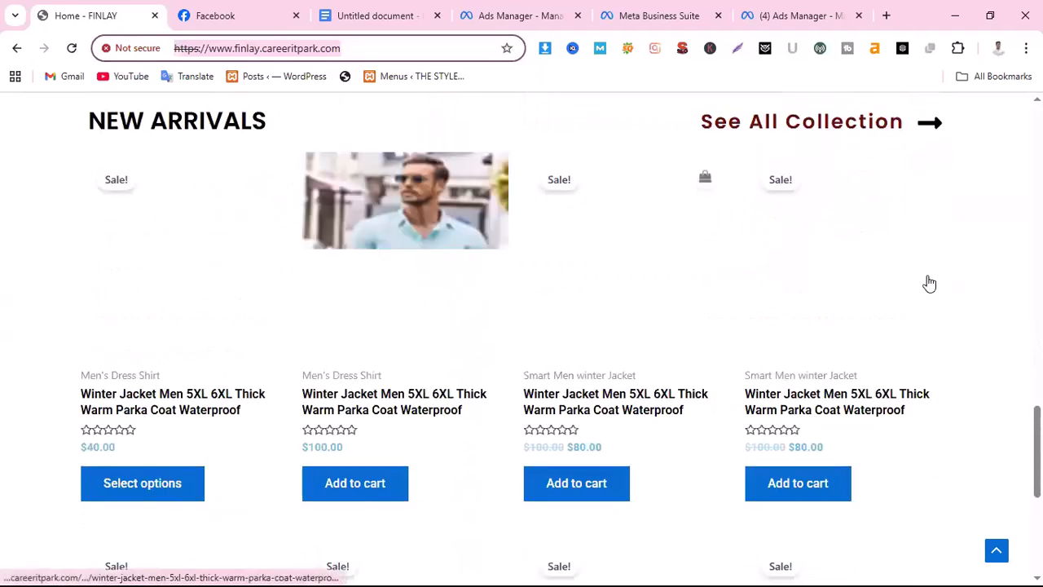
pyautogui.scroll(-3, 780, 443)
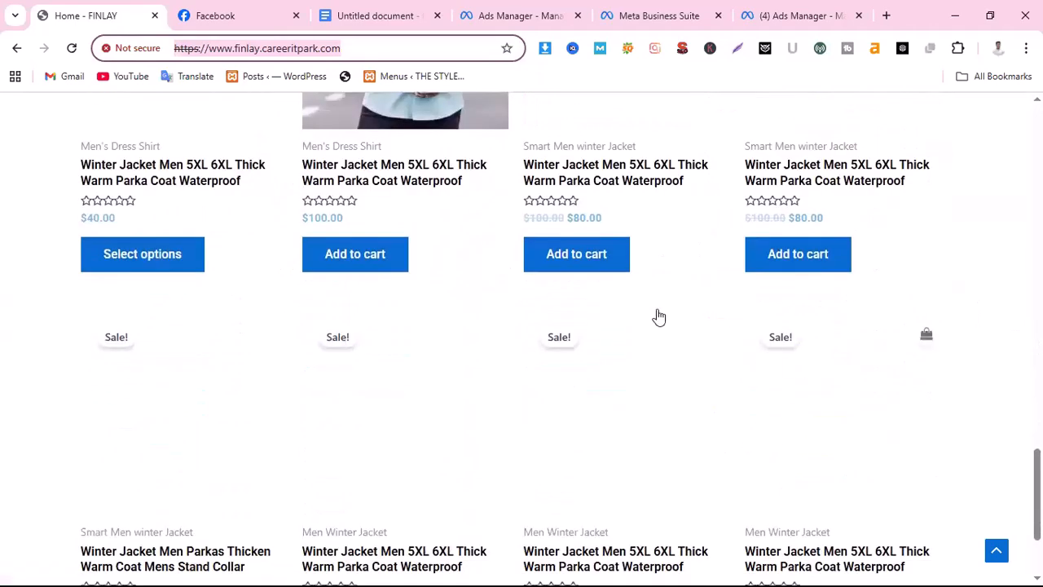
pyautogui.scroll(-2, 659, 317)
pyautogui.scroll(1, 806, 444)
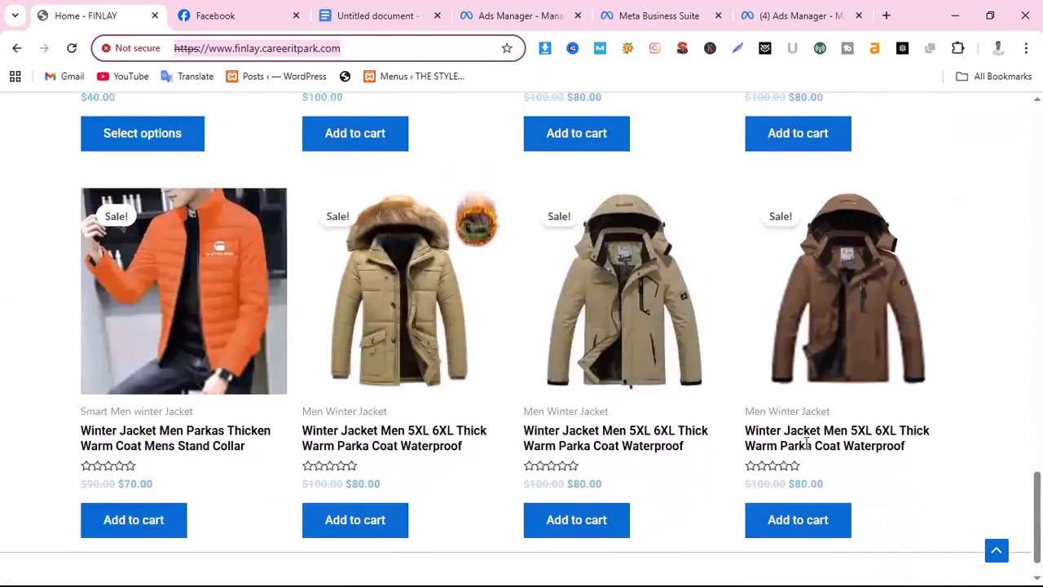
pyautogui.scroll(3, 806, 444)
pyautogui.scroll(10, 728, 531)
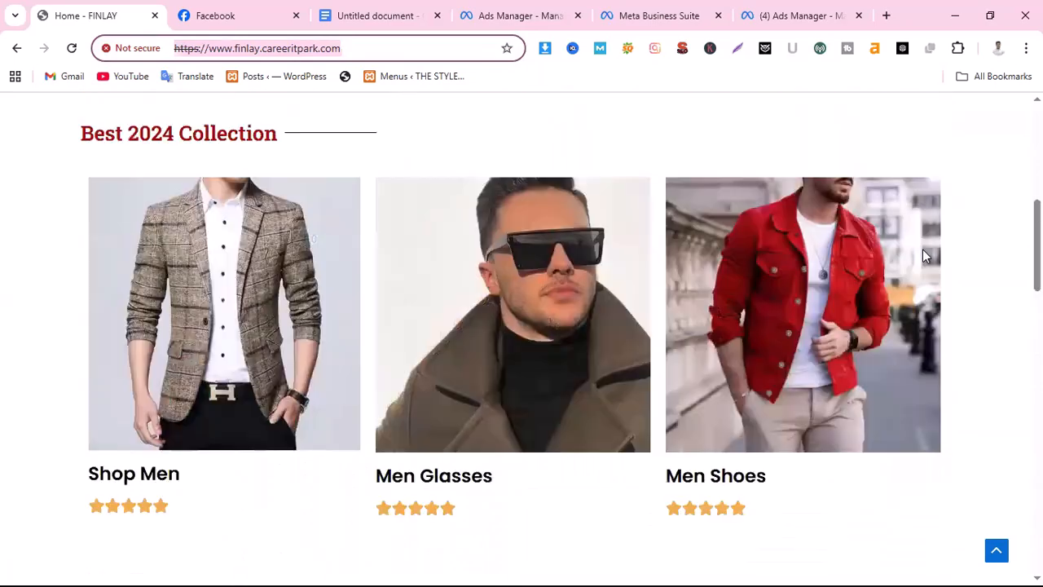
pyautogui.scroll(5, 923, 255)
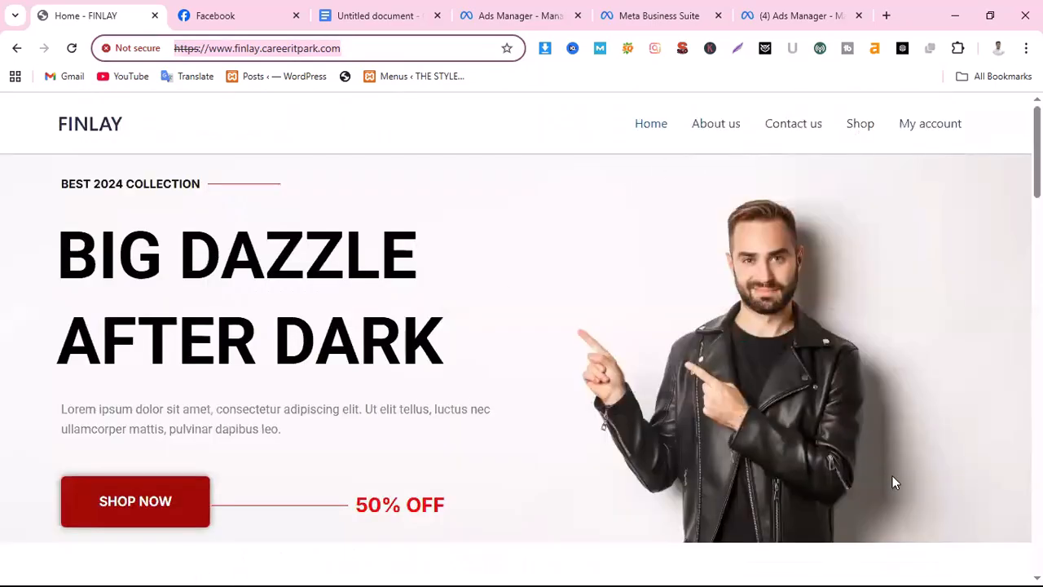
pyautogui.scroll(-10, 894, 481)
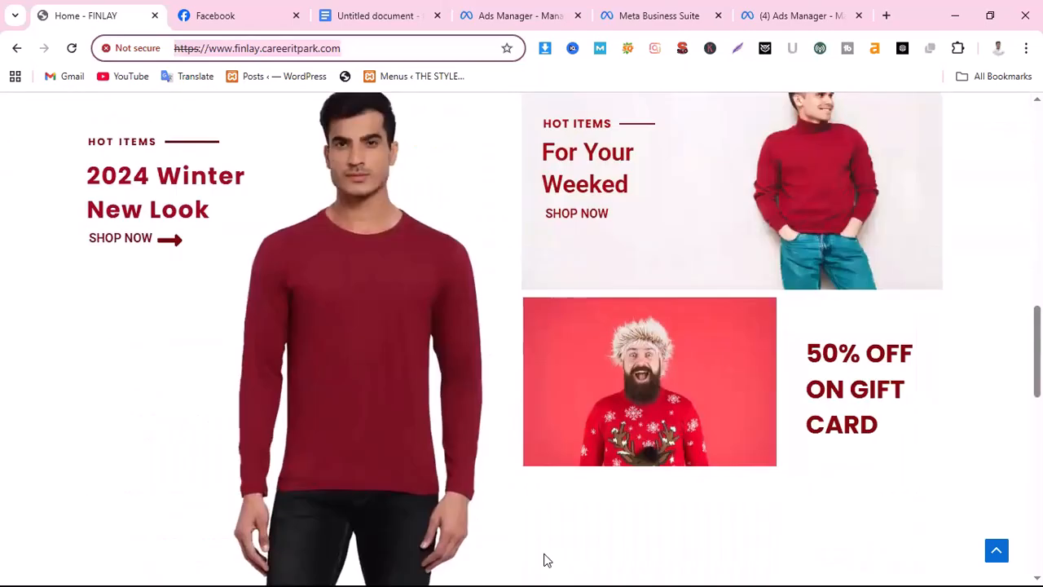
pyautogui.scroll(5, 546, 560)
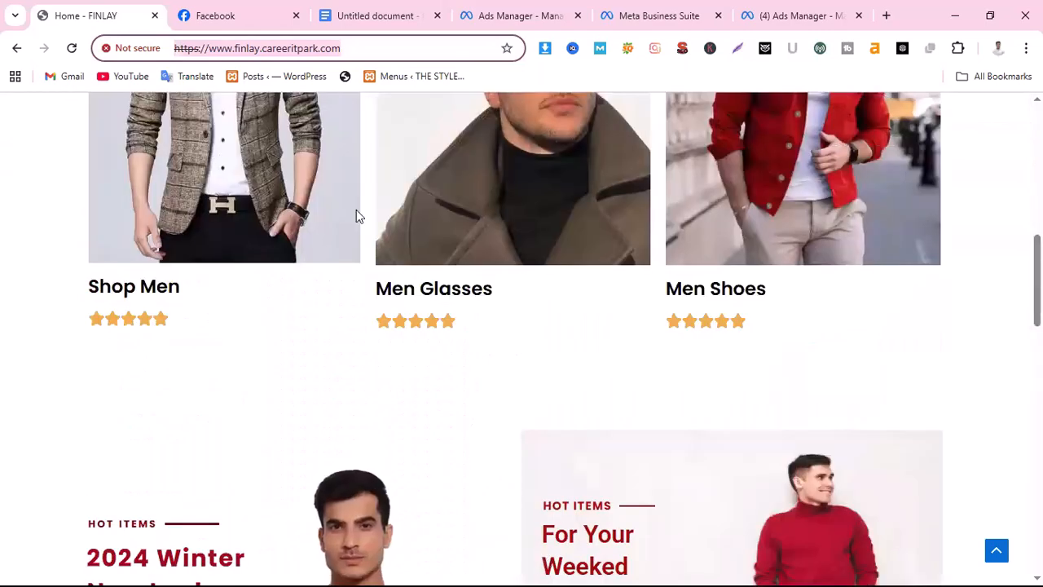
# In Ads Manager, view the existing campaigns offered for a new ad set or ad, and return to creating a new campaign
pyautogui.click(522, 18)
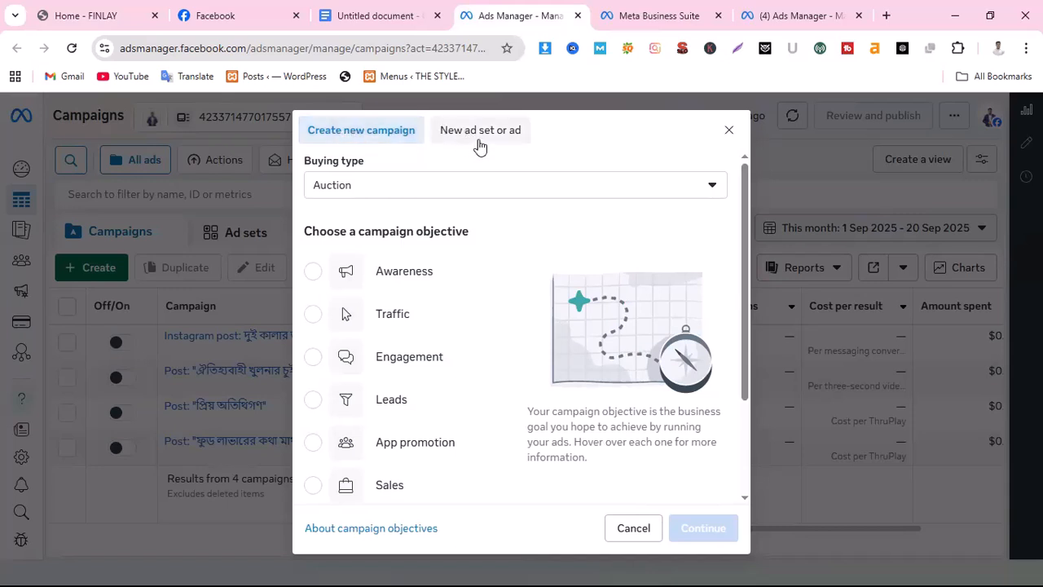
pyautogui.click(507, 133)
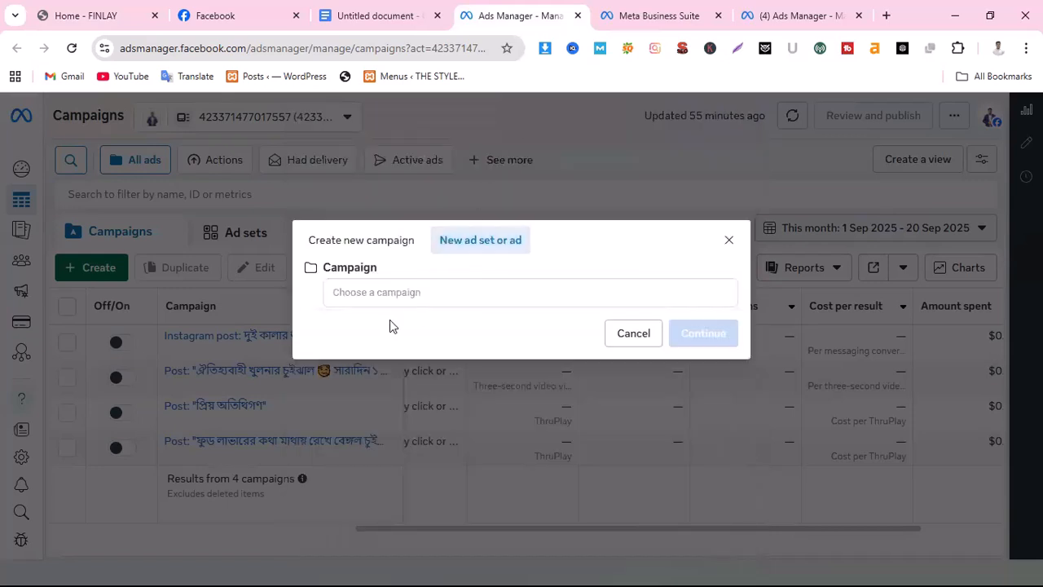
pyautogui.click(436, 290)
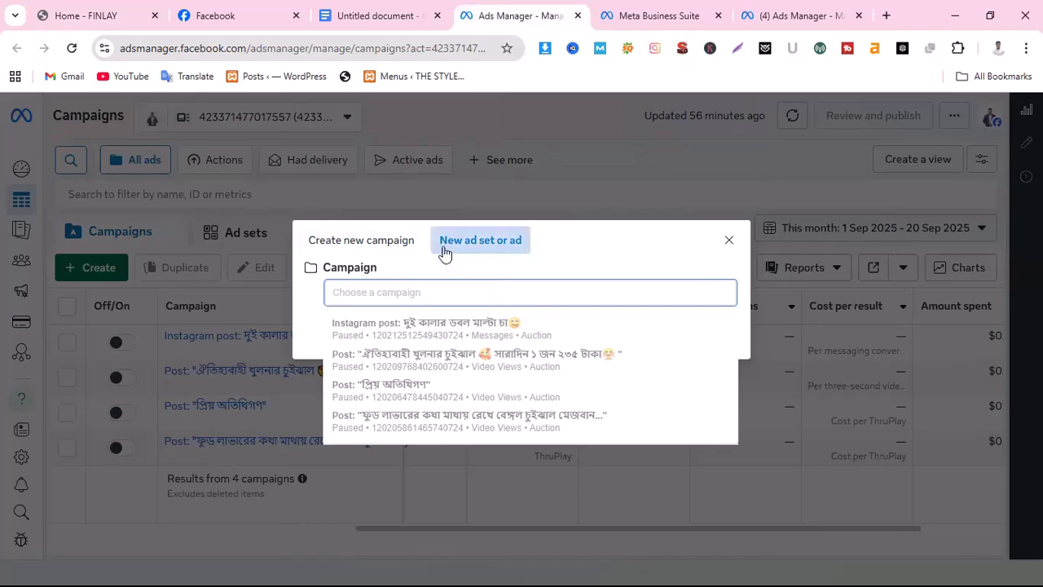
pyautogui.click(370, 245)
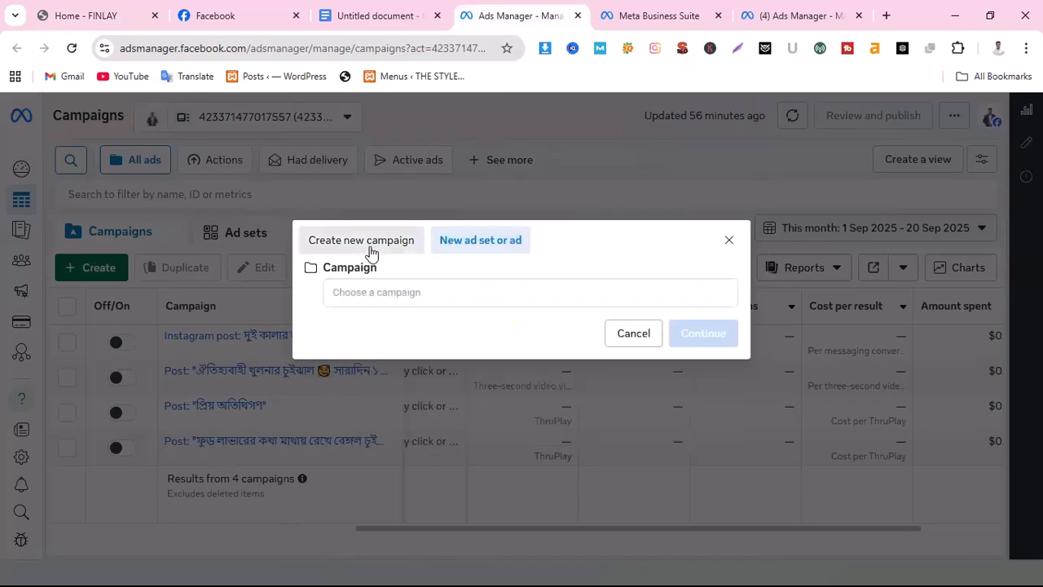
pyautogui.click(370, 245)
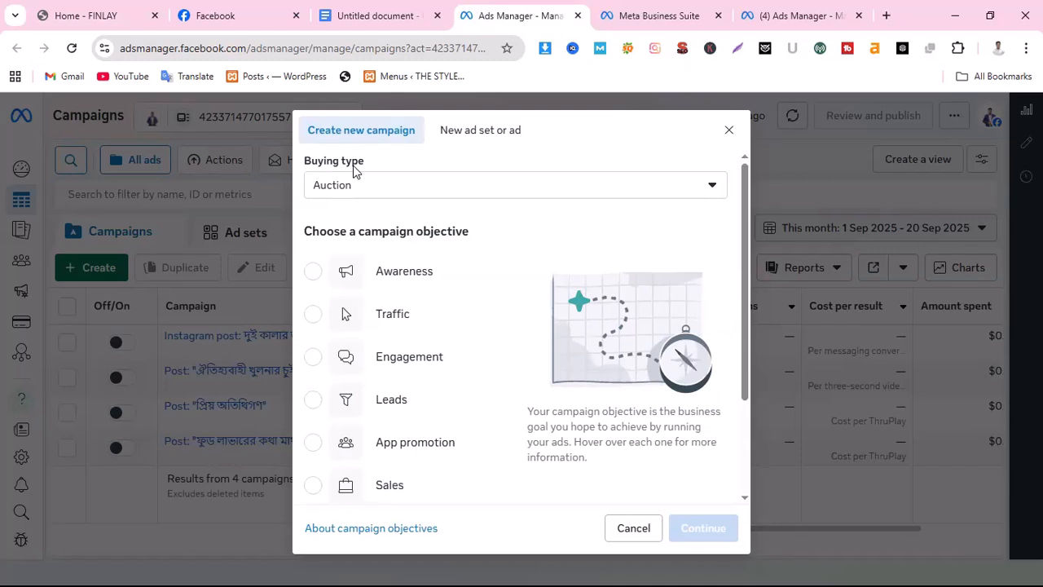
# Try the Reservation buying type for the new campaign to compare its objectives, and set the buying type back to Auction
pyautogui.click(692, 193)
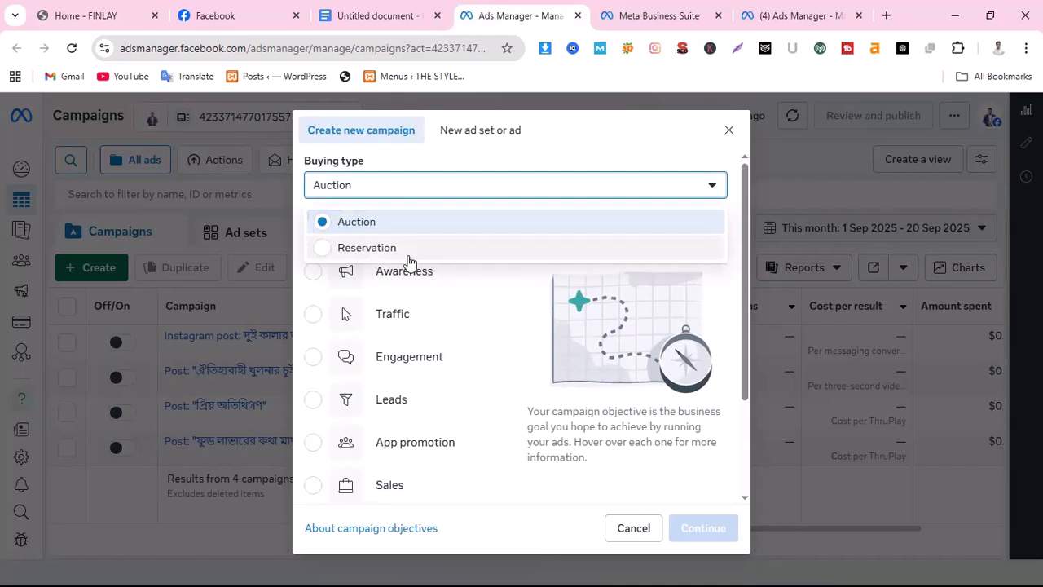
pyautogui.click(344, 191)
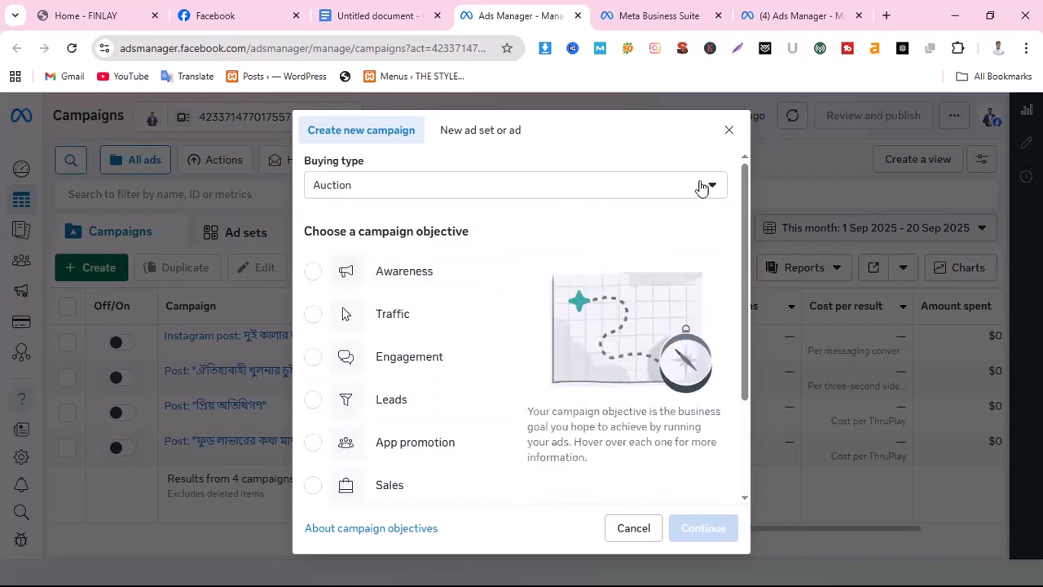
pyautogui.click(677, 196)
pyautogui.click(392, 256)
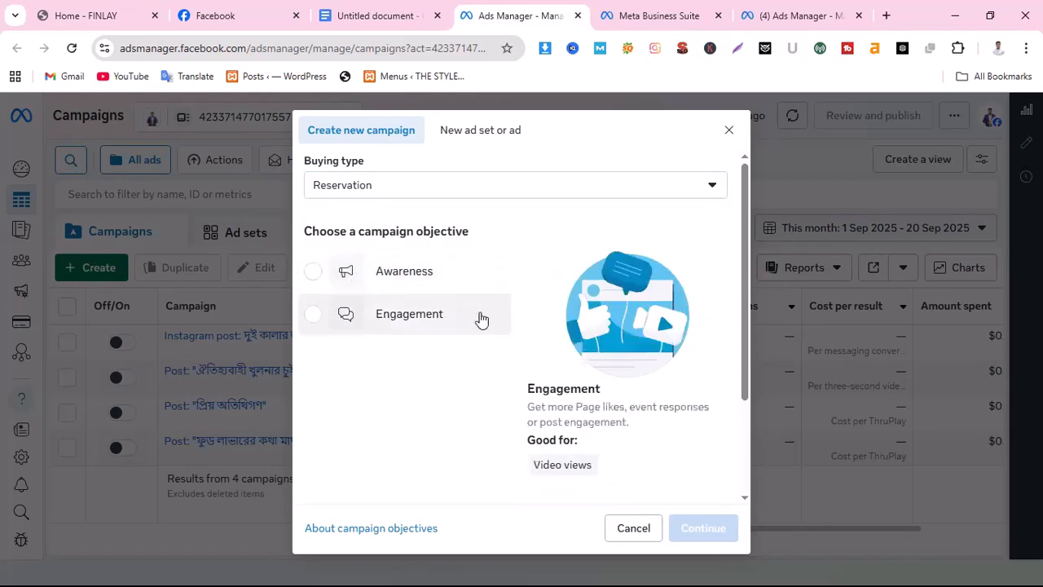
pyautogui.click(384, 193)
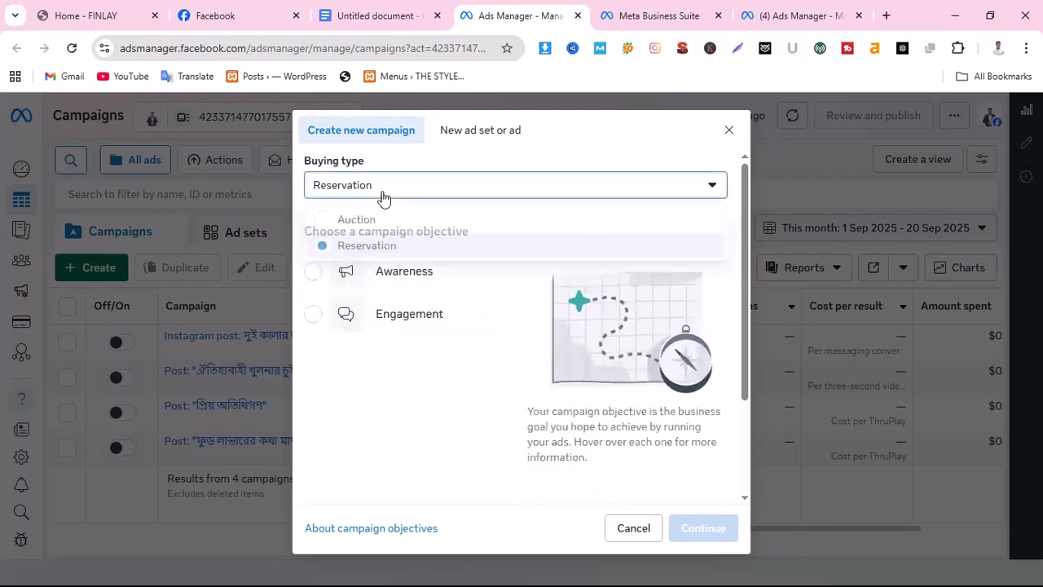
pyautogui.click(370, 223)
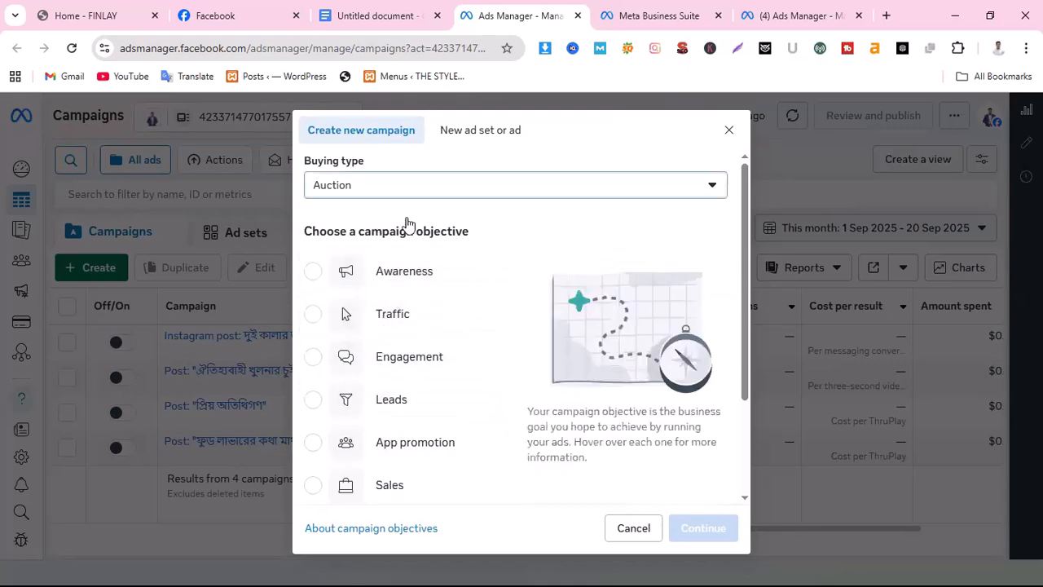
pyautogui.click(412, 187)
pyautogui.click(387, 245)
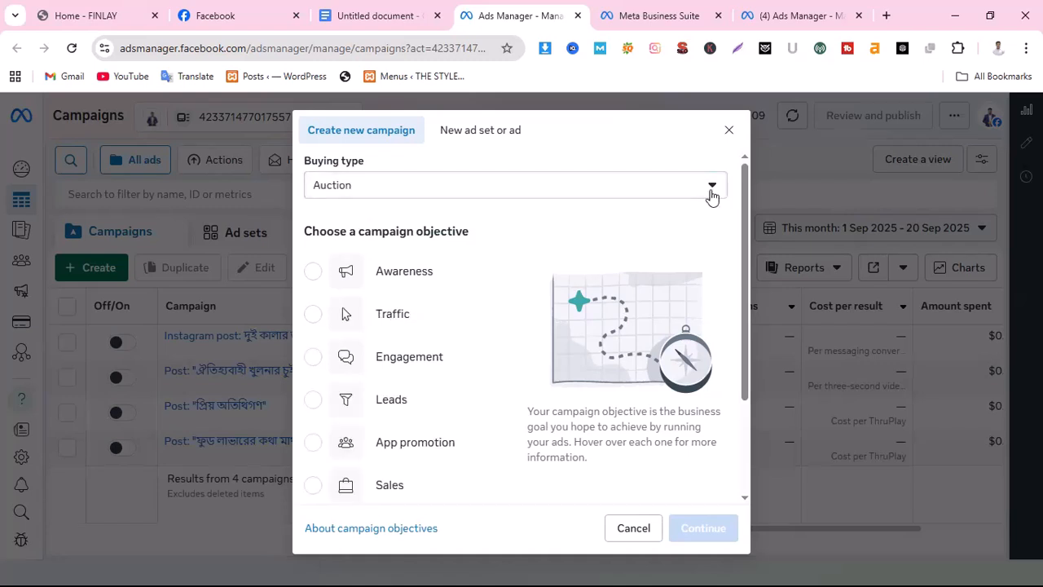
pyautogui.click(711, 193)
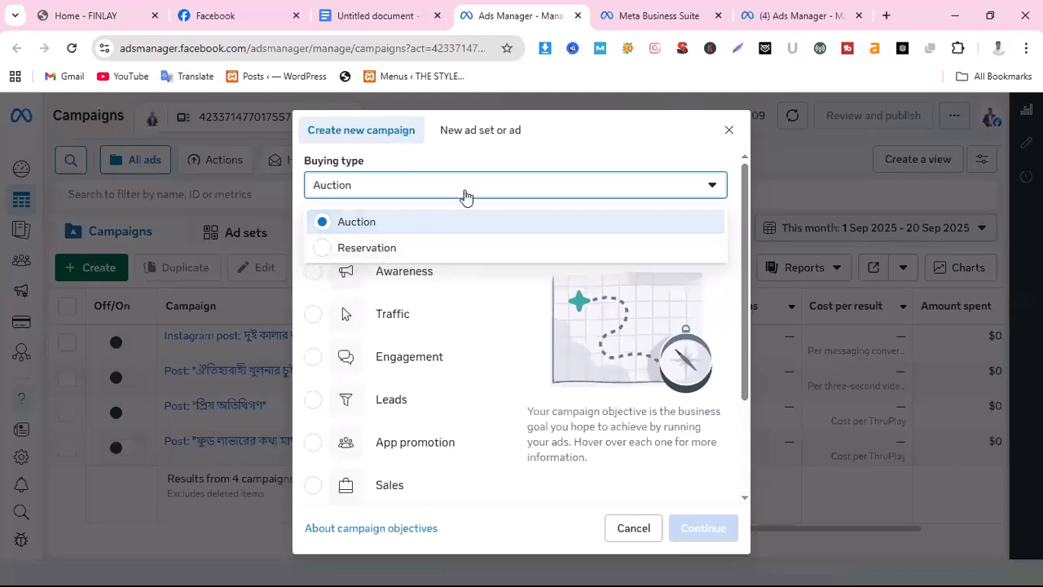
pyautogui.click(510, 186)
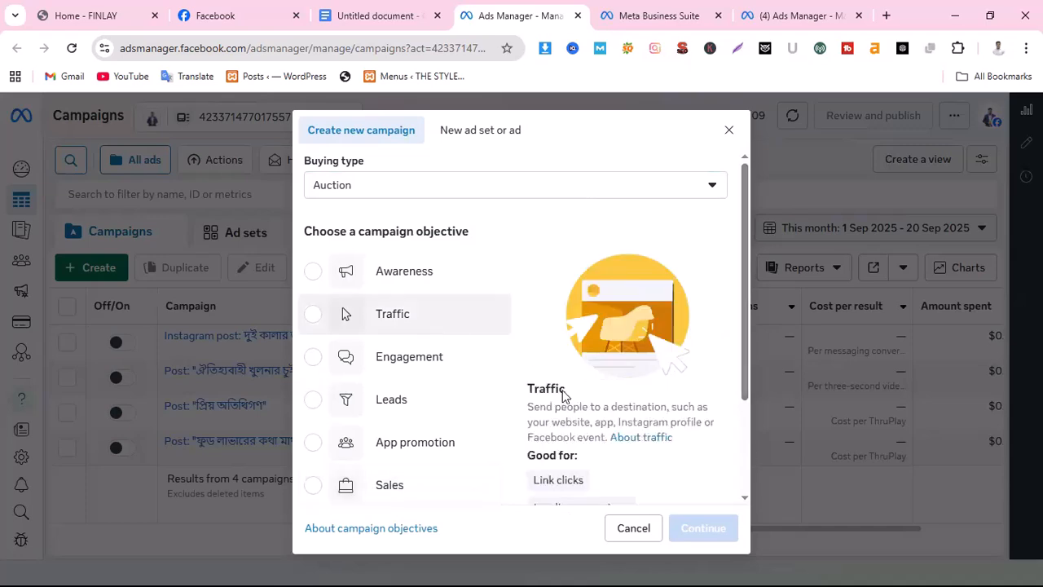
# Create a new Auction campaign with the Traffic objective and the Manual traffic campaign setup
pyautogui.click(314, 315)
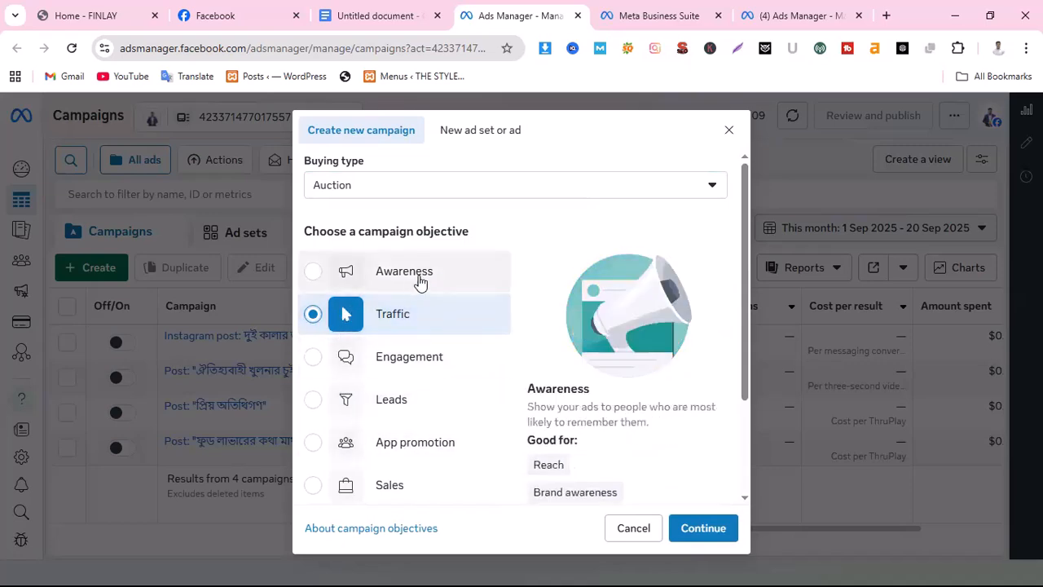
pyautogui.scroll(-3, 456, 417)
pyautogui.scroll(3, 471, 422)
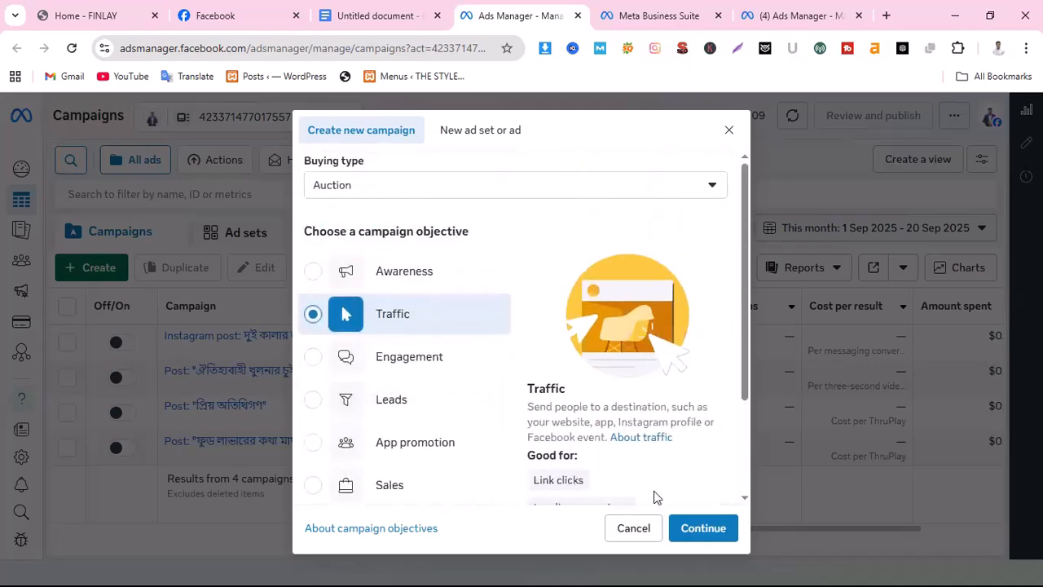
pyautogui.click(699, 531)
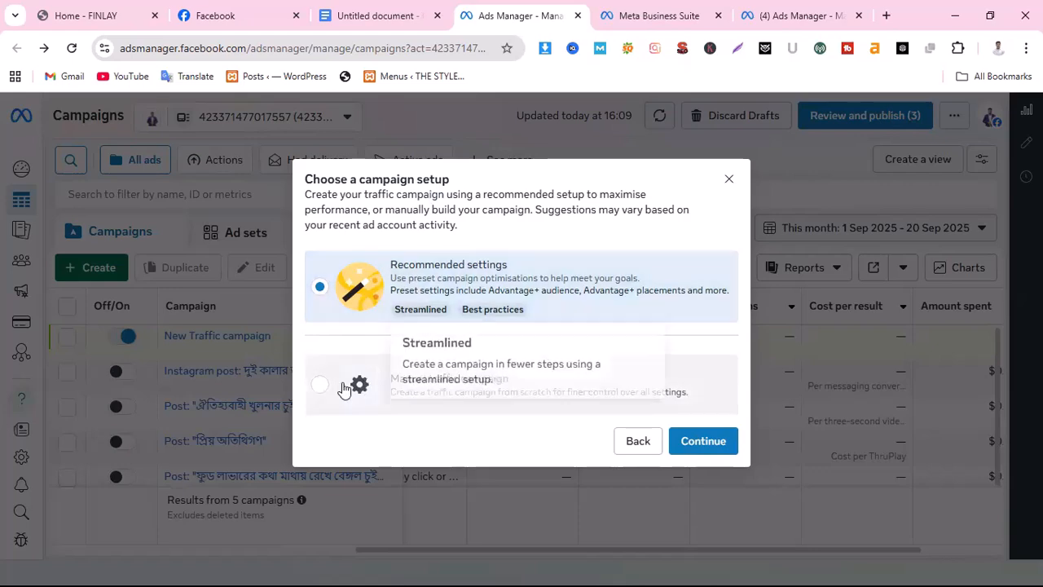
pyautogui.click(320, 389)
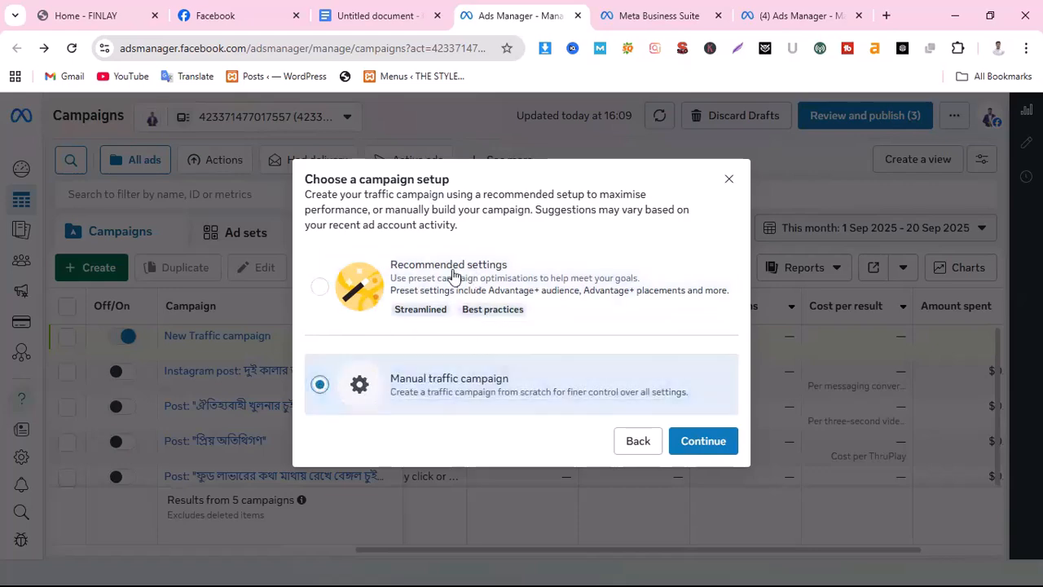
pyautogui.click(715, 444)
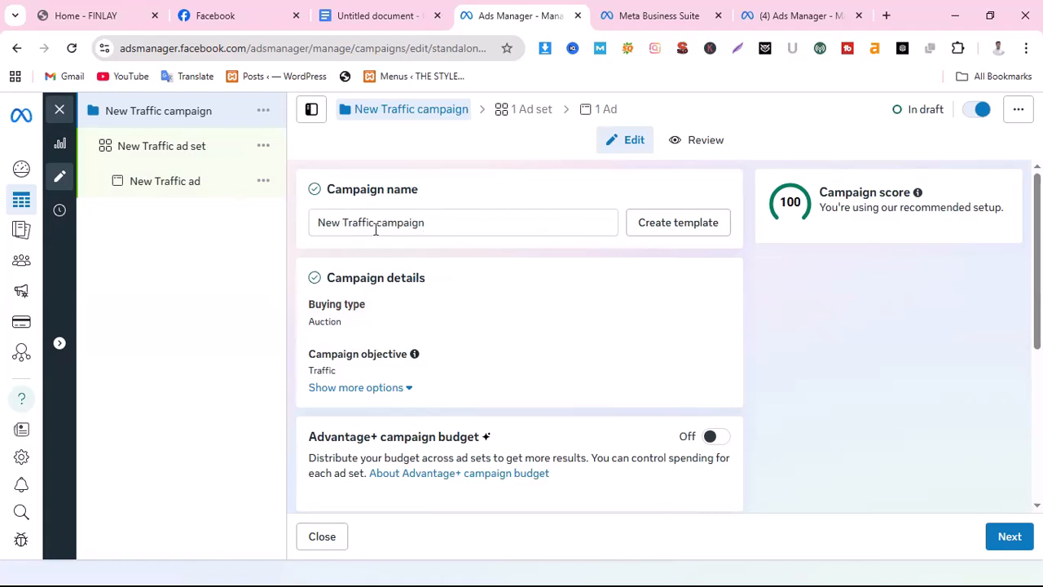
# Open the campaign name for editing, and check the Finlay BD Shop Facebook page and the FINLAY website
pyautogui.click(460, 228)
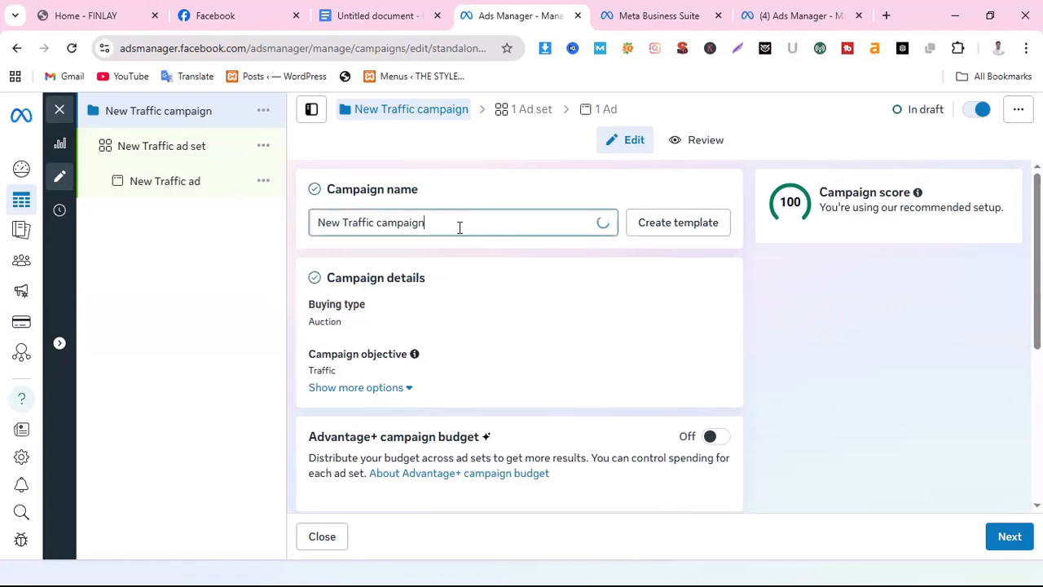
pyautogui.click(94, 17)
pyautogui.click(262, 18)
pyautogui.scroll(4, 301, 302)
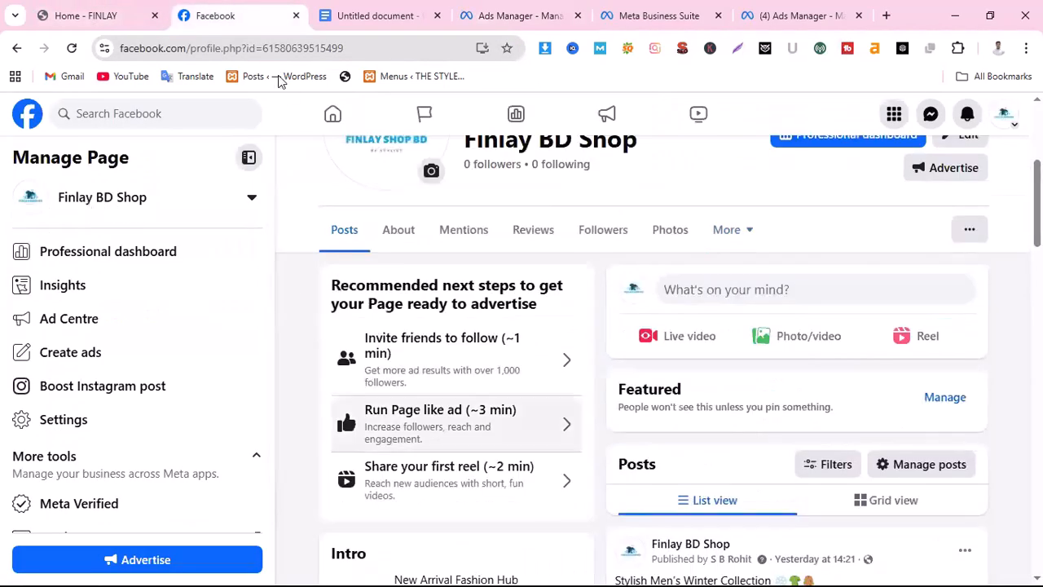
pyautogui.click(102, 20)
pyautogui.scroll(9, 91, 118)
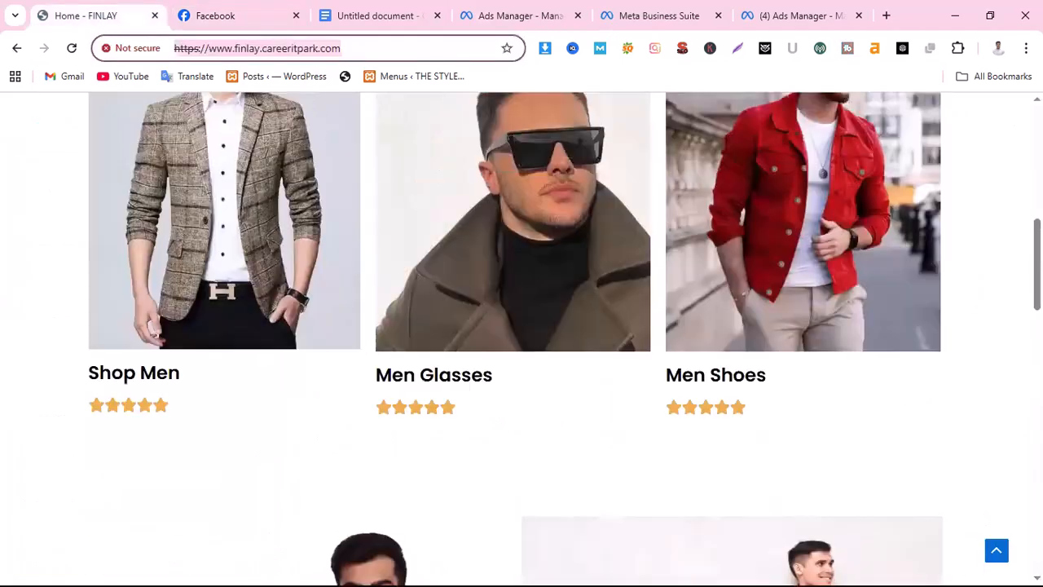
pyautogui.hotkey('ctrl', 'Tab')
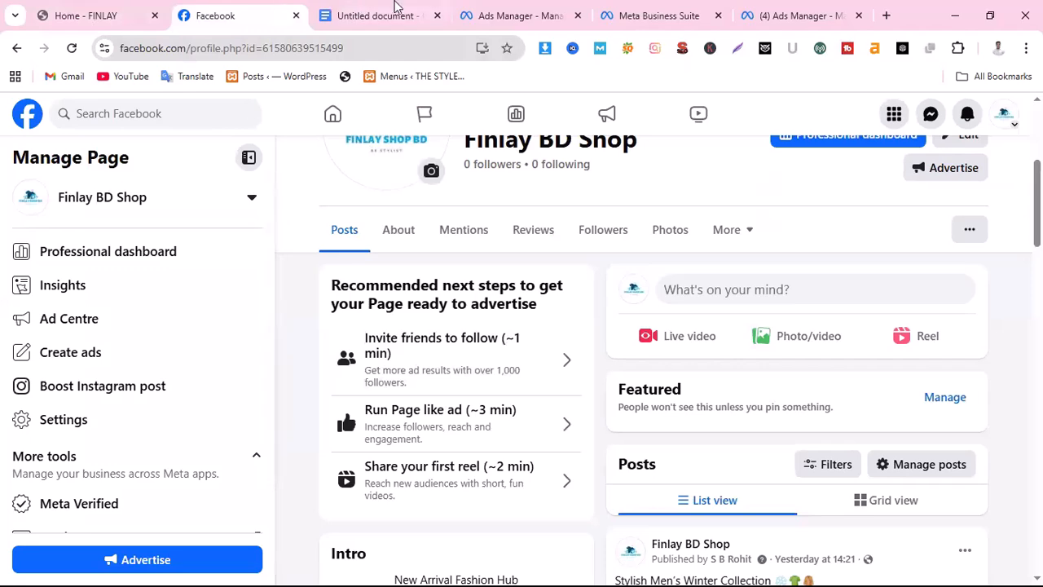
# Return to Ads Manager and name the new traffic campaign "Finlay BD Shop"
pyautogui.click(531, 18)
pyautogui.moveTo(531, 18); pyautogui.dragTo(345, 14)
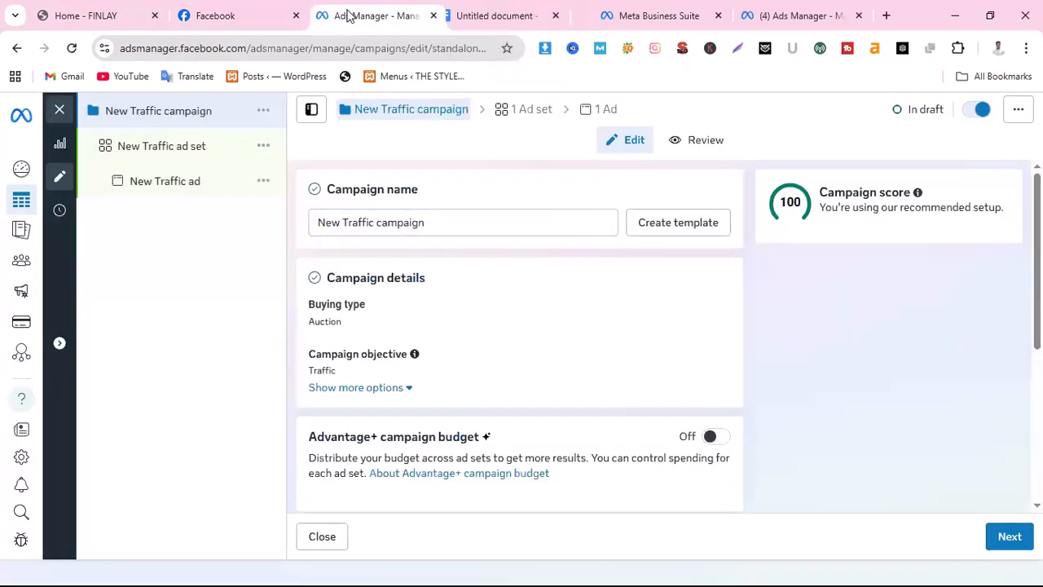
pyautogui.hotkey('ctrl', 'a')
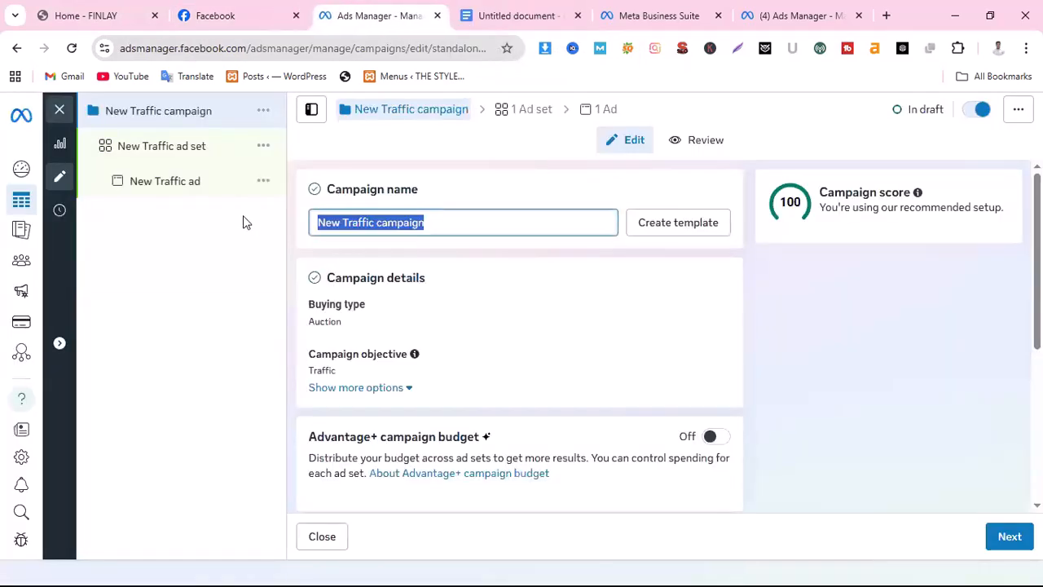
pyautogui.write('Fin')
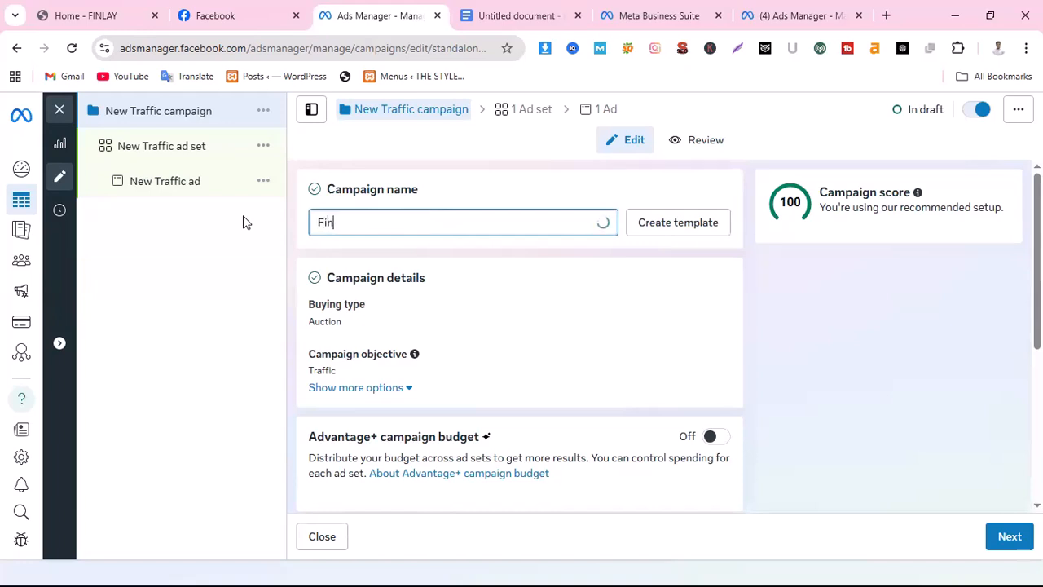
pyautogui.write('lay')
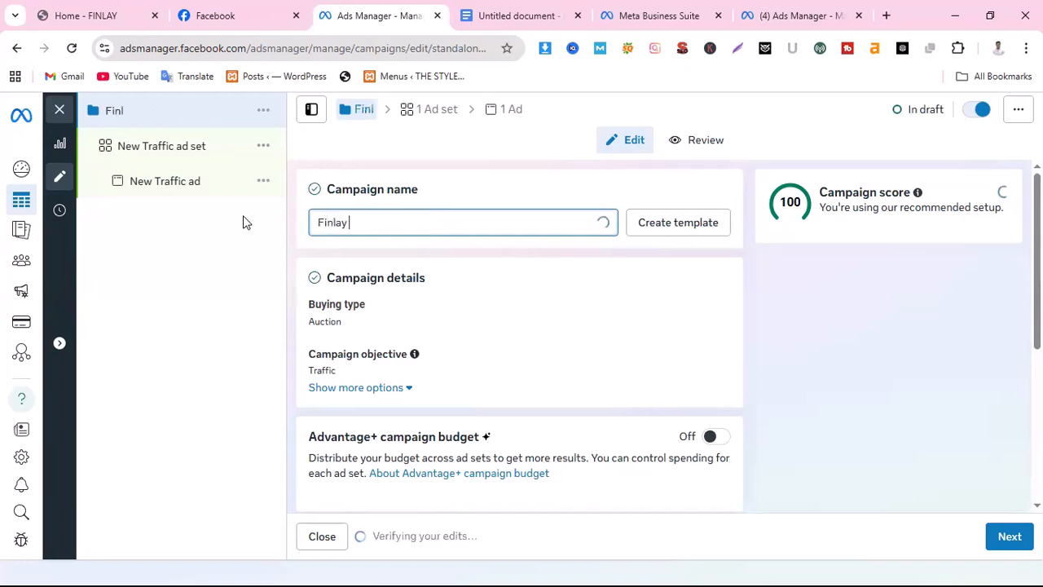
pyautogui.write(' BD S')
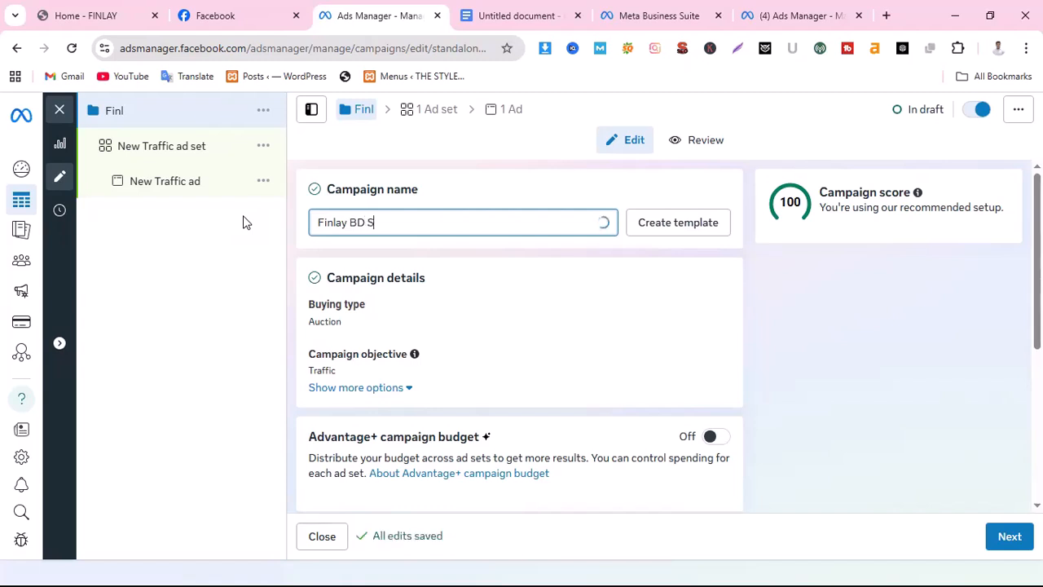
pyautogui.write('hop')
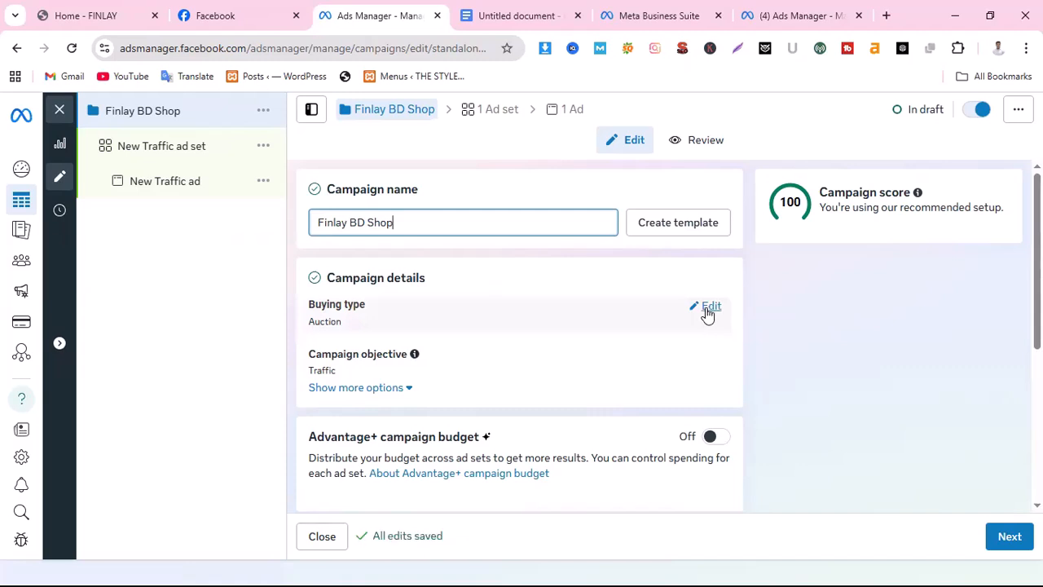
# Examine the available buying types and campaign objectives in the campaign details, keeping Auction and Traffic selected
pyautogui.click(705, 308)
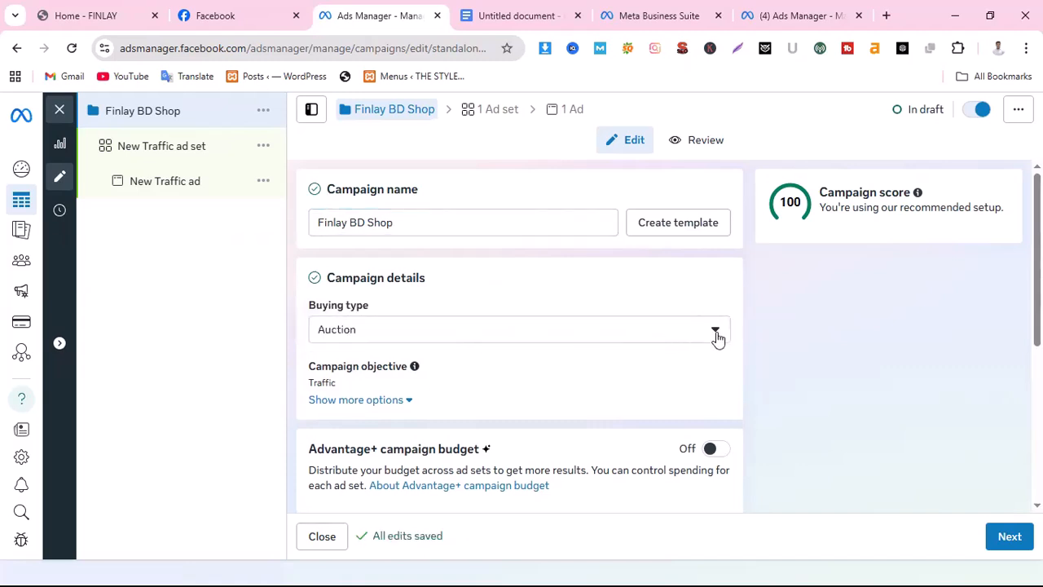
pyautogui.click(717, 337)
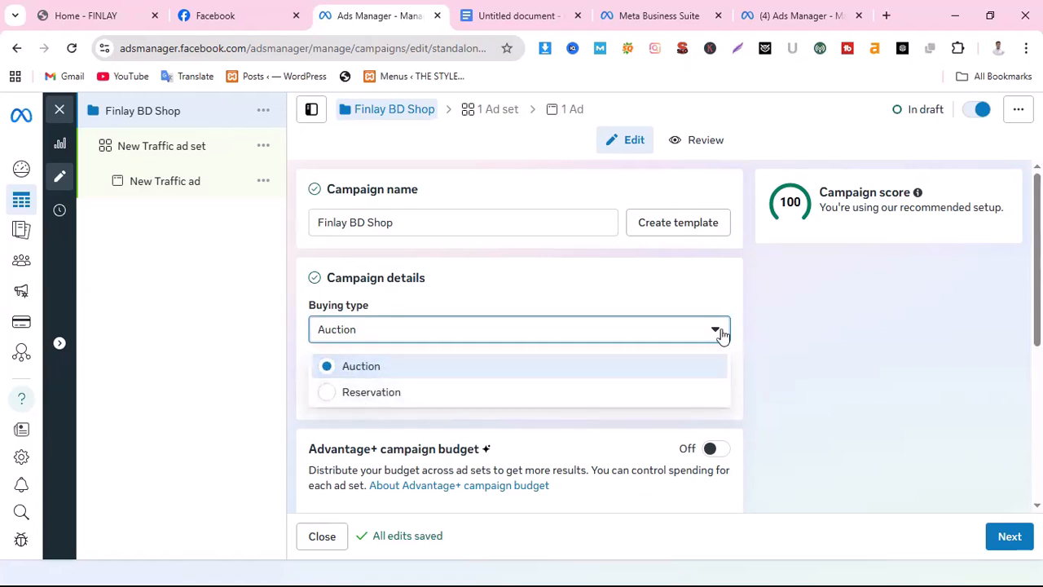
pyautogui.click(765, 339)
pyautogui.scroll(-1, 692, 366)
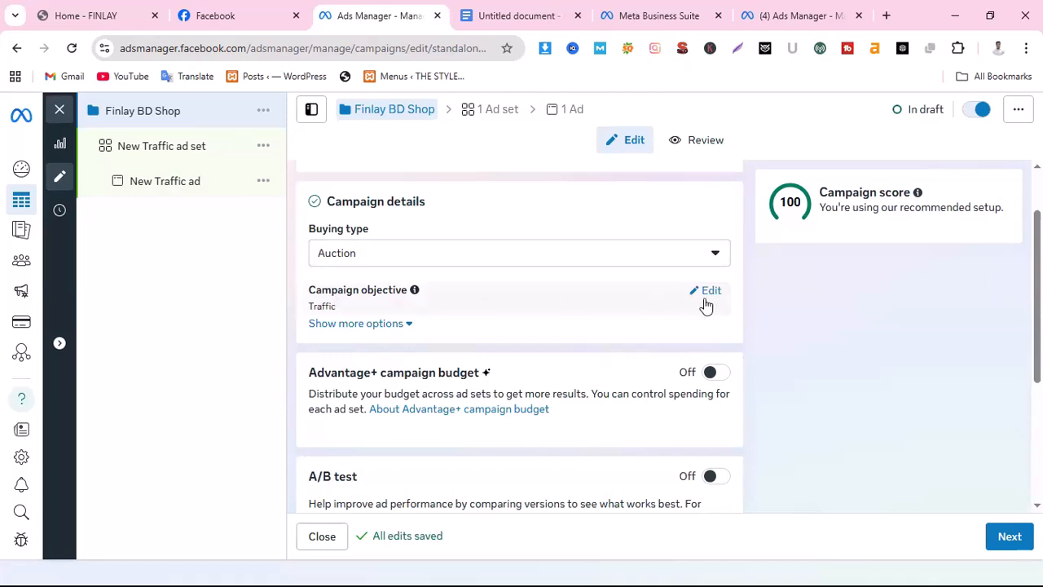
pyautogui.click(704, 292)
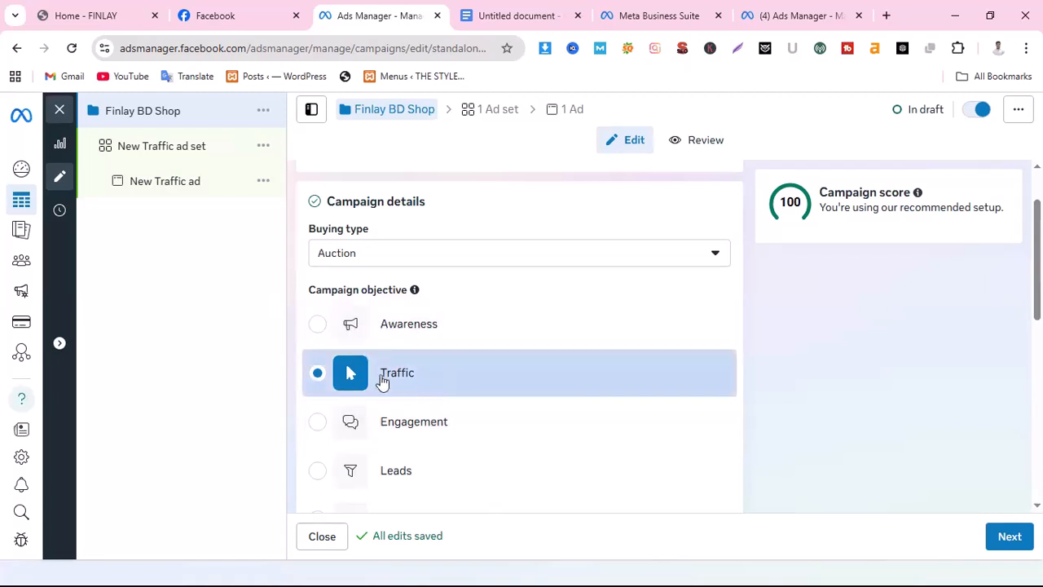
pyautogui.scroll(-1, 436, 381)
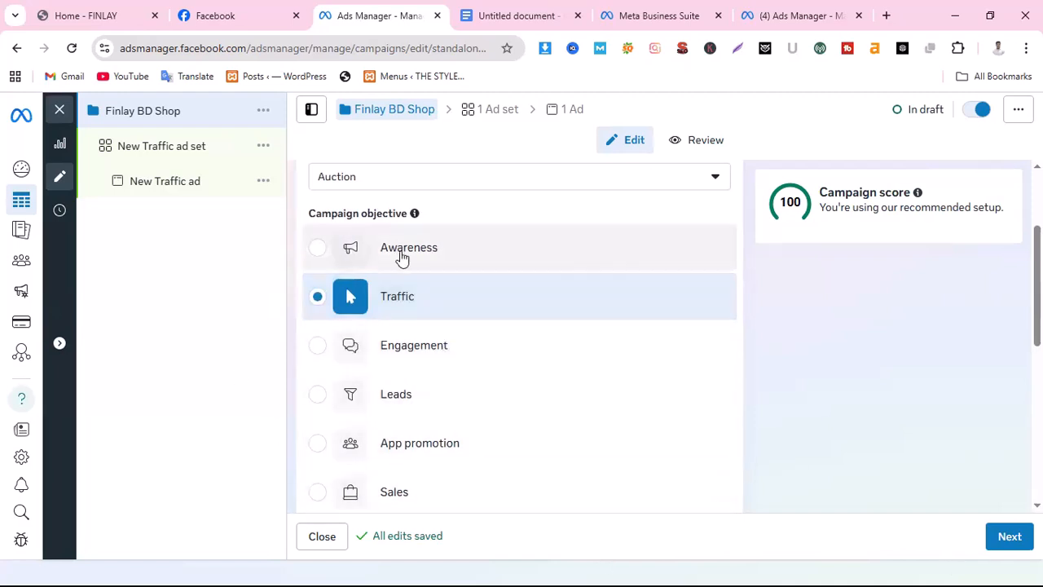
pyautogui.scroll(-2, 407, 361)
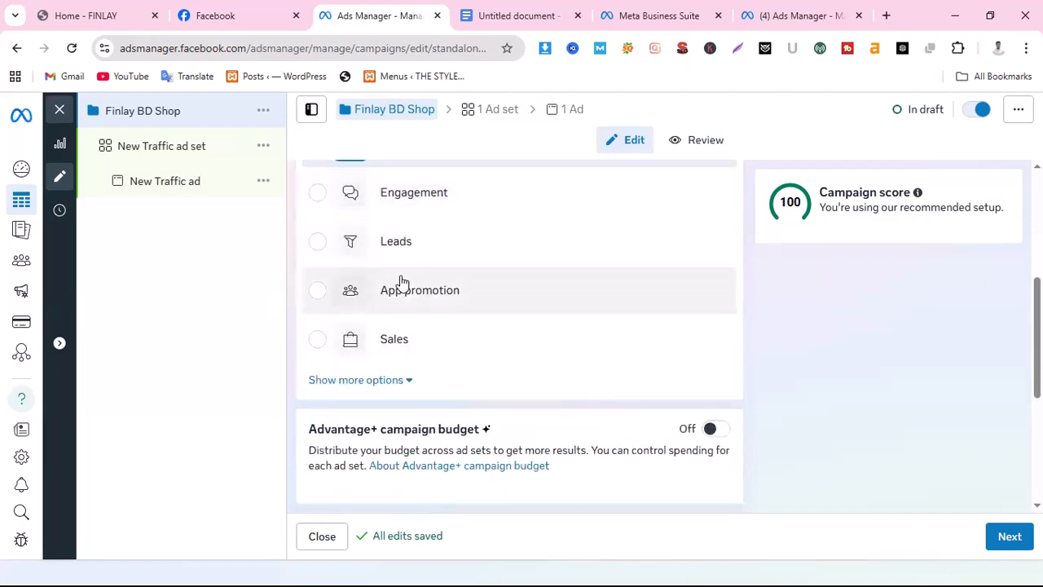
pyautogui.scroll(3, 465, 321)
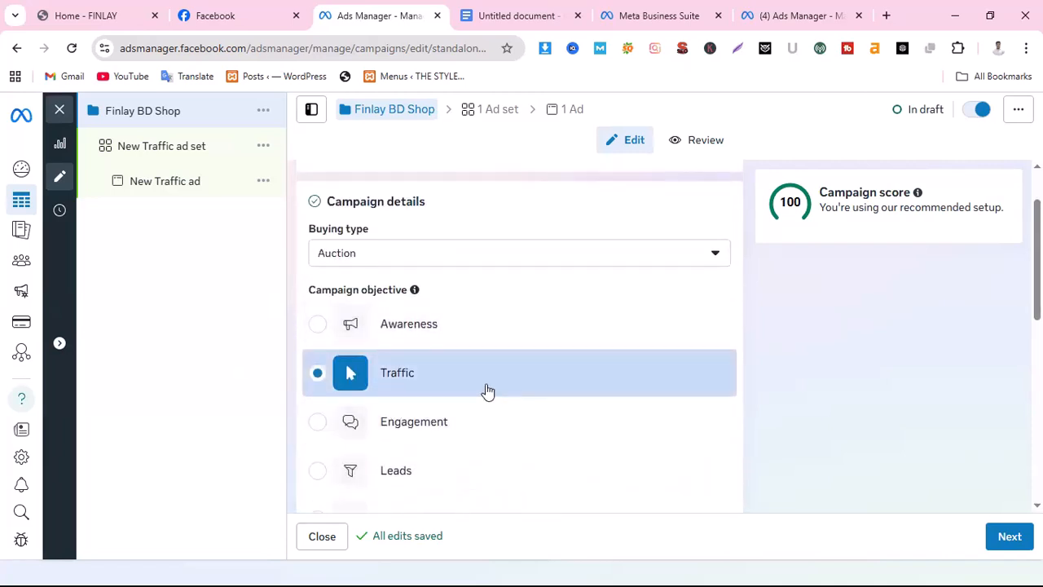
pyautogui.scroll(-2, 497, 383)
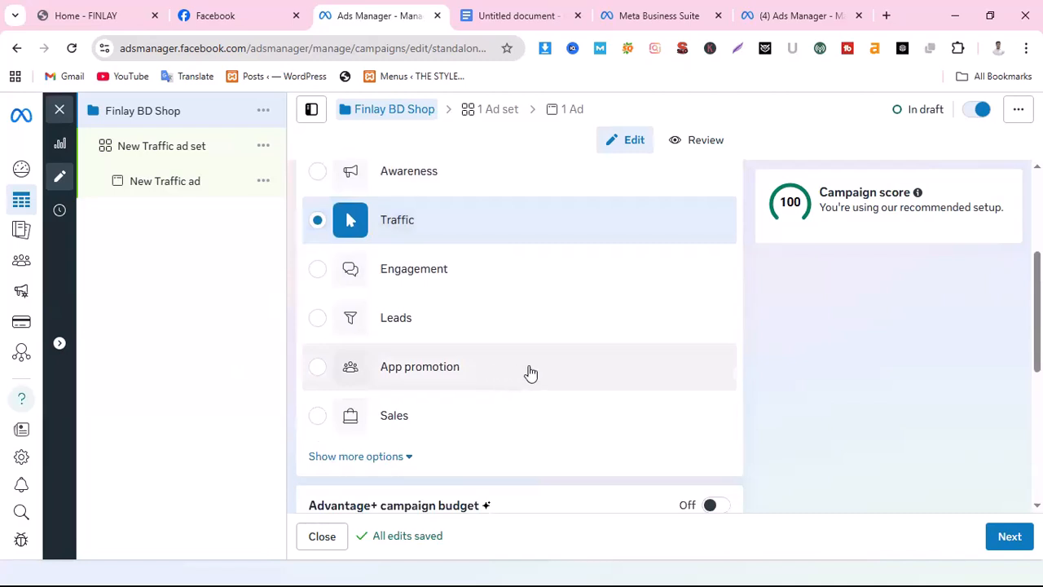
# Turn on the Advantage+ campaign budget and choose Daily budget as its budget type
pyautogui.scroll(-2, 527, 372)
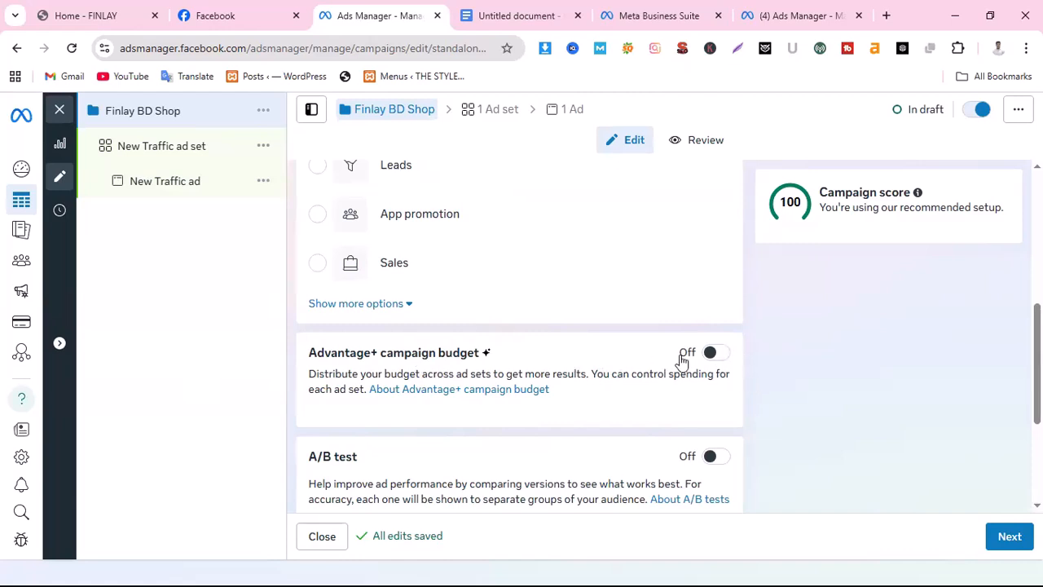
pyautogui.click(715, 354)
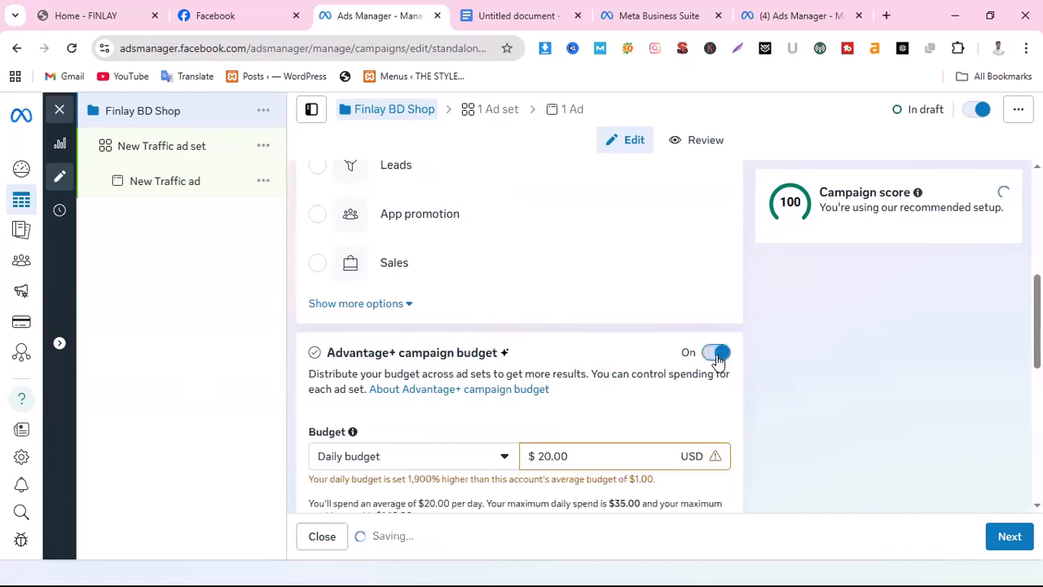
pyautogui.scroll(-1, 543, 361)
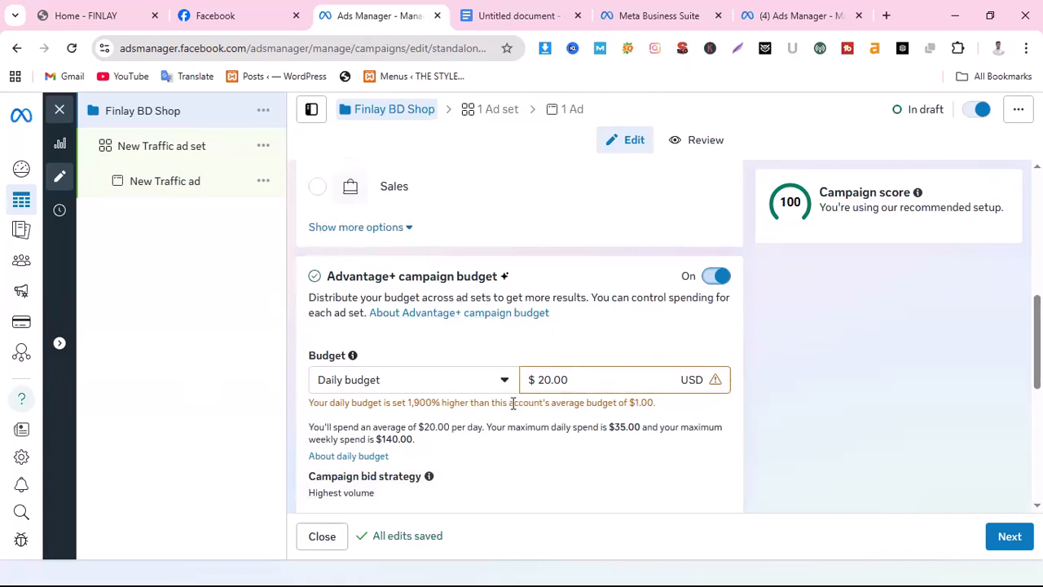
pyautogui.scroll(-1, 603, 375)
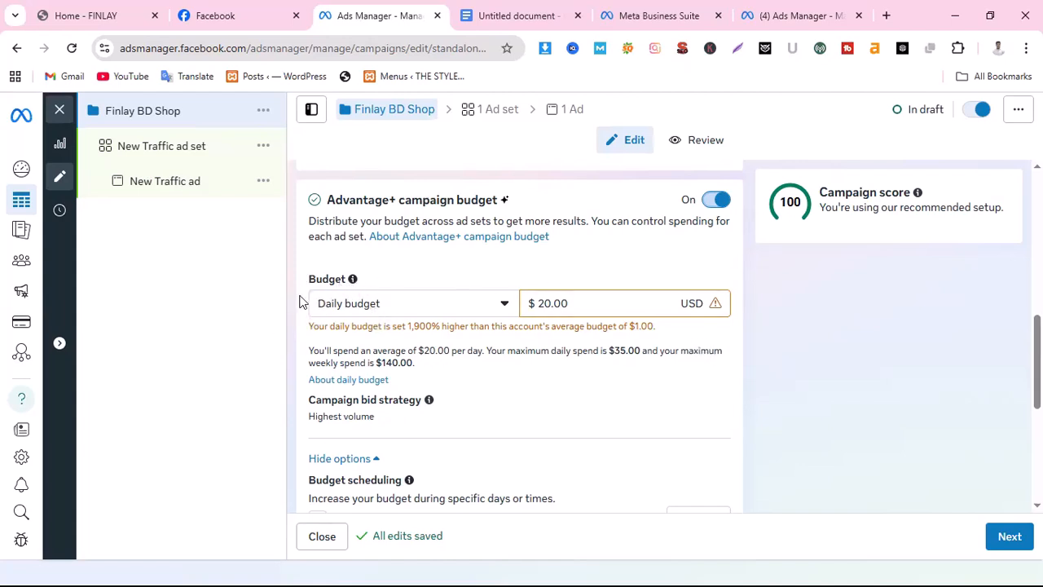
pyautogui.click(503, 308)
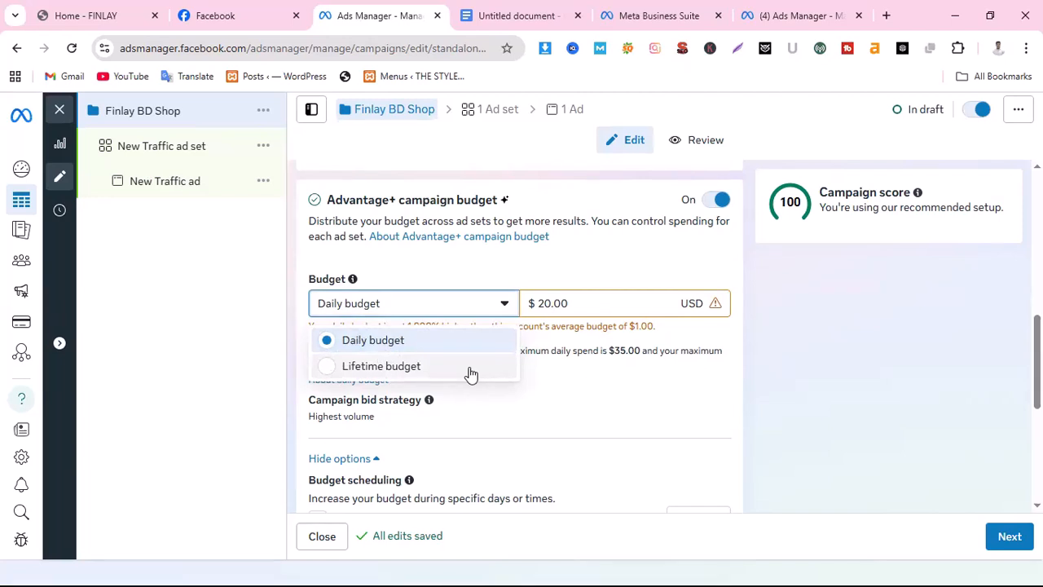
pyautogui.click(431, 346)
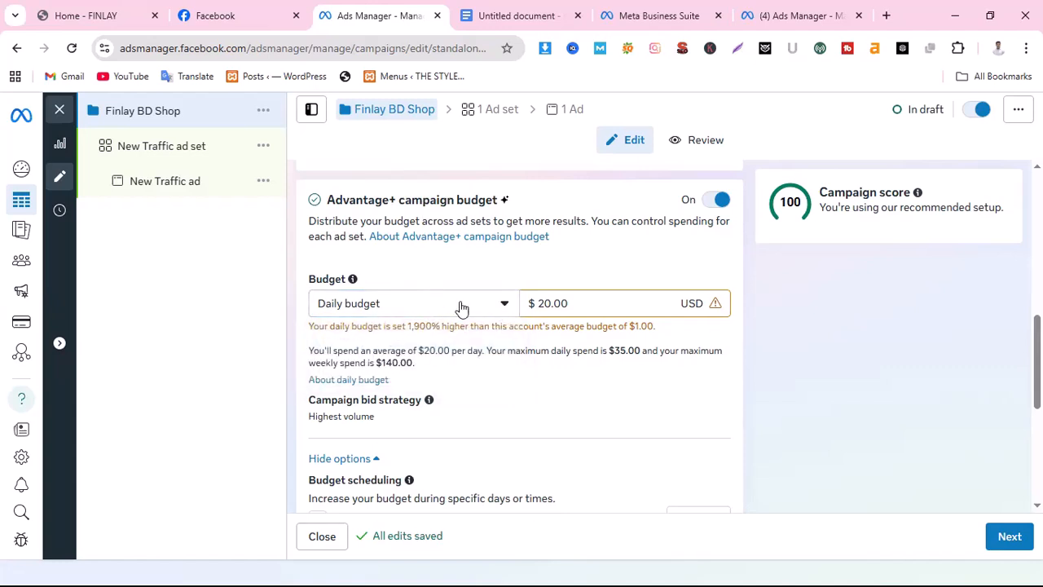
# Set the campaign's daily budget to $10.00
pyautogui.click(542, 304)
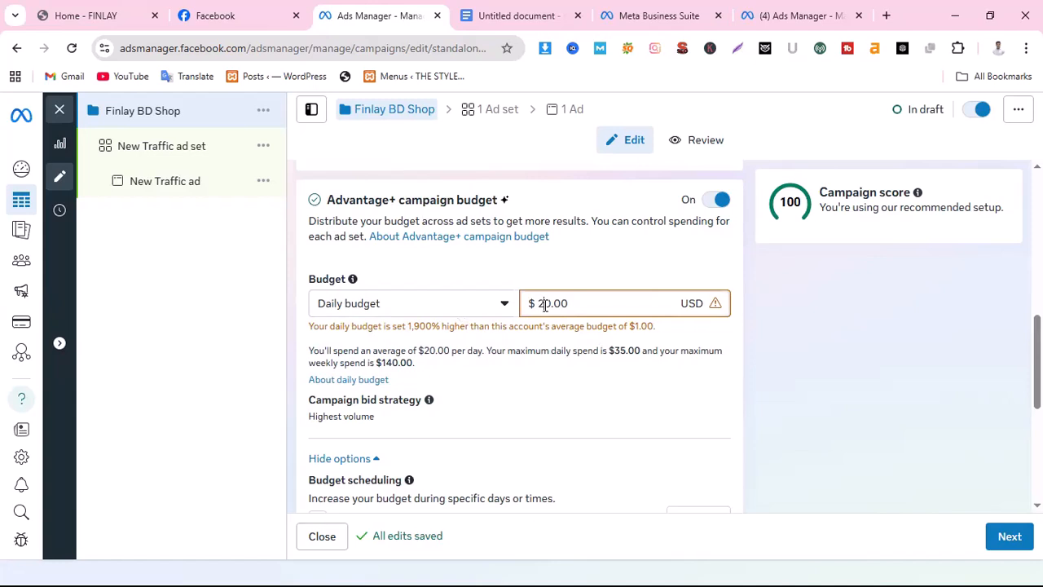
pyautogui.press('Delete')
pyautogui.write('1')
pyautogui.moveTo(528, 303); pyautogui.dragTo(500, 311)
pyautogui.moveTo(596, 301); pyautogui.dragTo(508, 307)
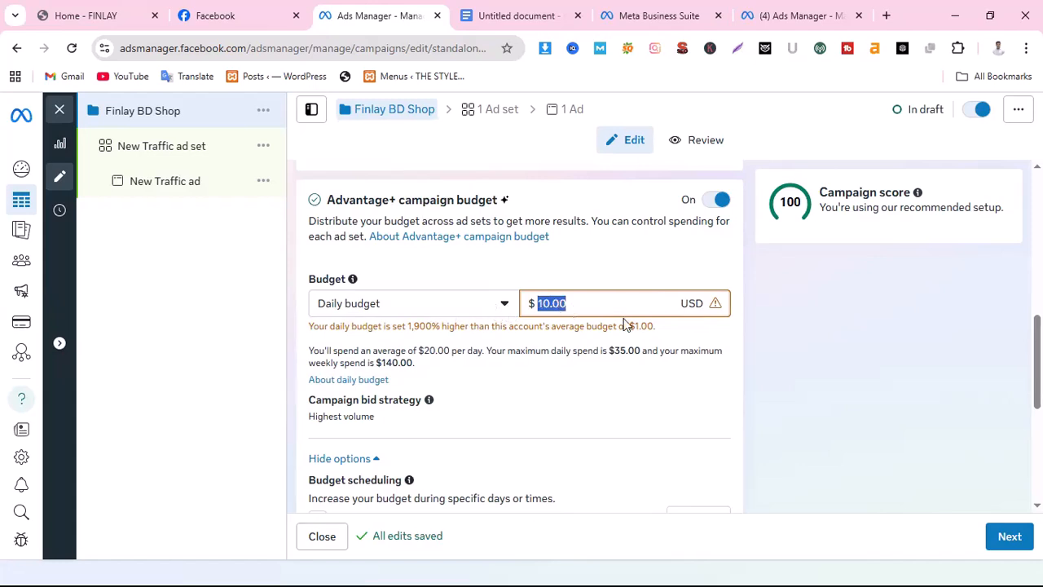
pyautogui.click(600, 303)
pyautogui.scroll(-2, 556, 403)
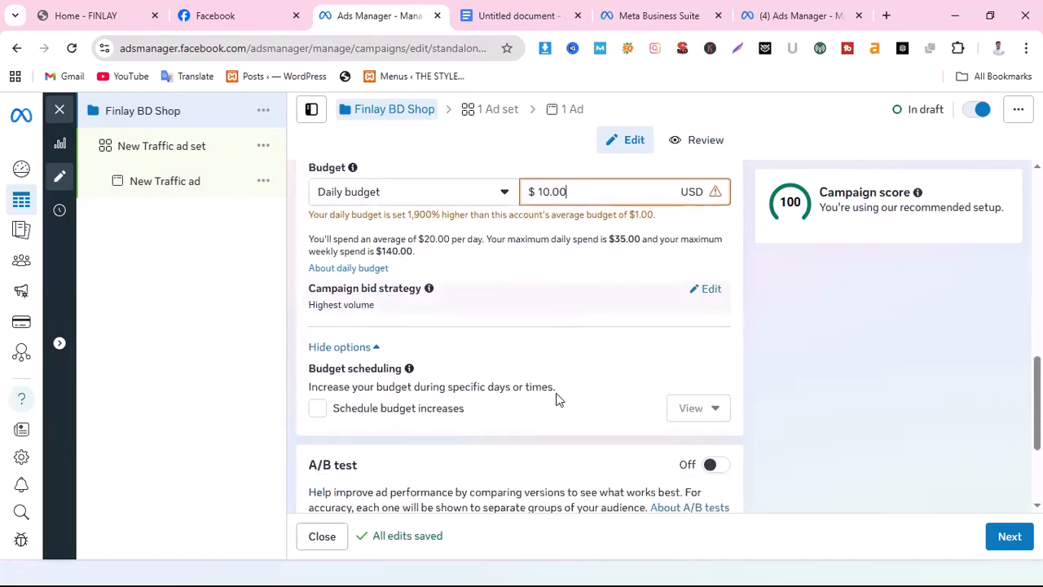
pyautogui.scroll(2, 456, 314)
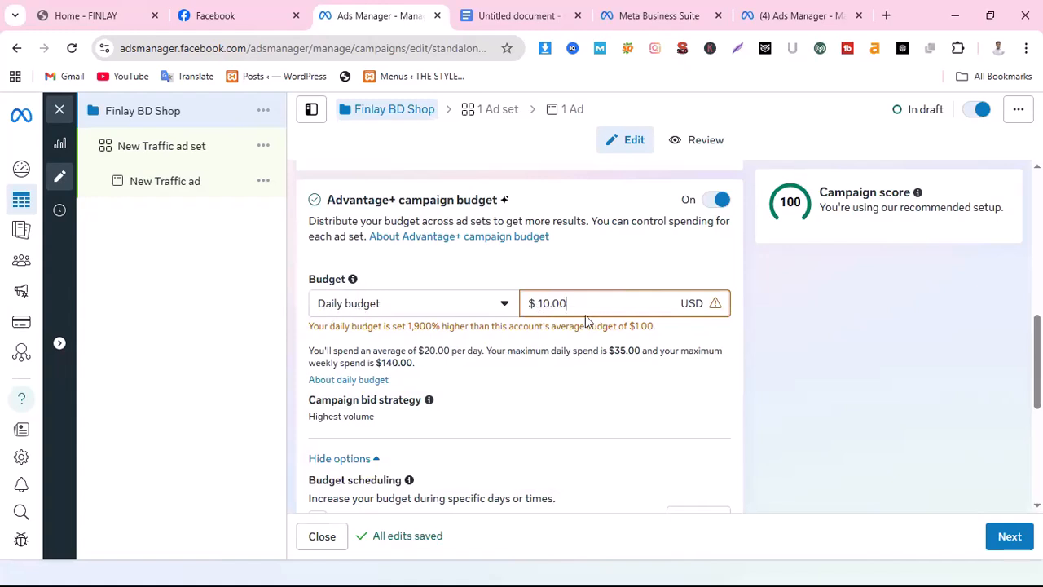
# Open the campaign bid strategy for editing and view the strategies on offer
pyautogui.scroll(-1, 563, 350)
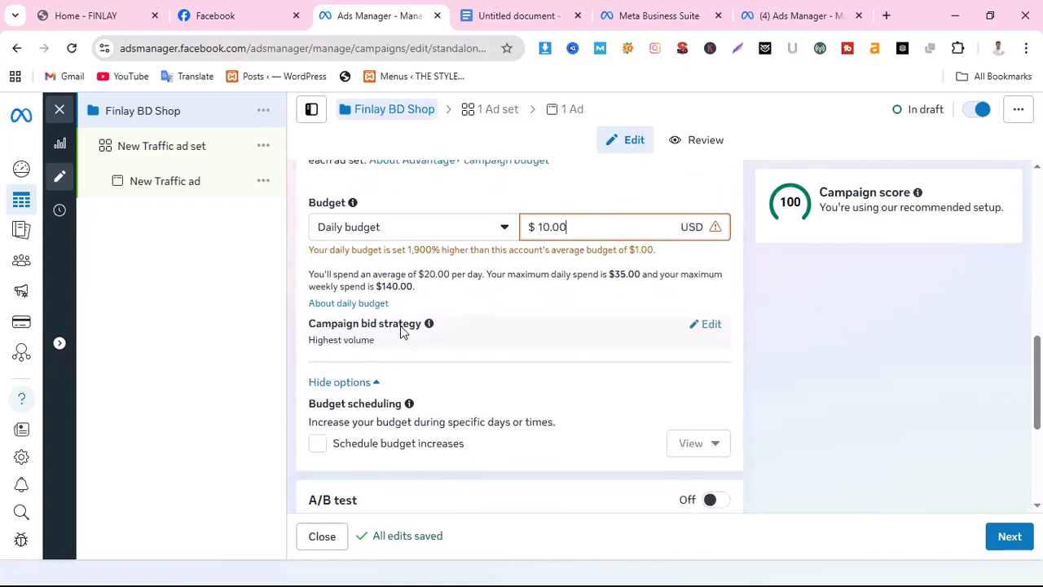
pyautogui.click(708, 323)
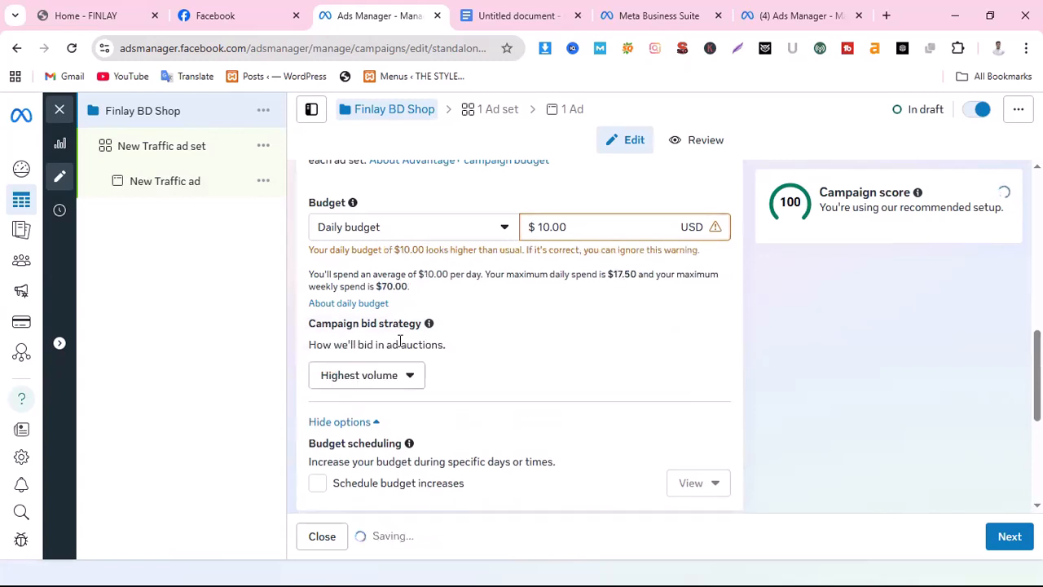
pyautogui.scroll(-1, 454, 321)
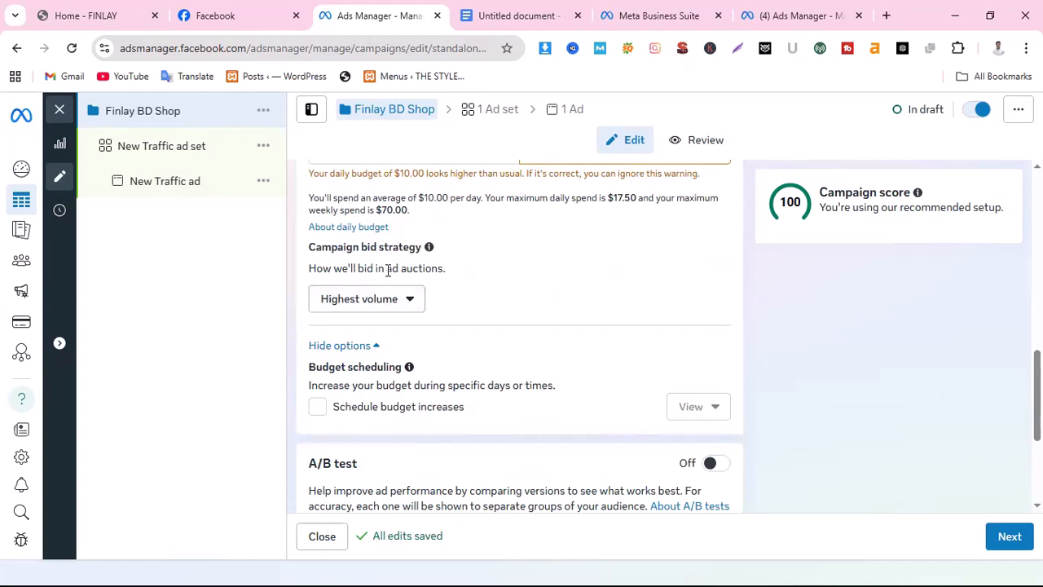
pyautogui.click(402, 299)
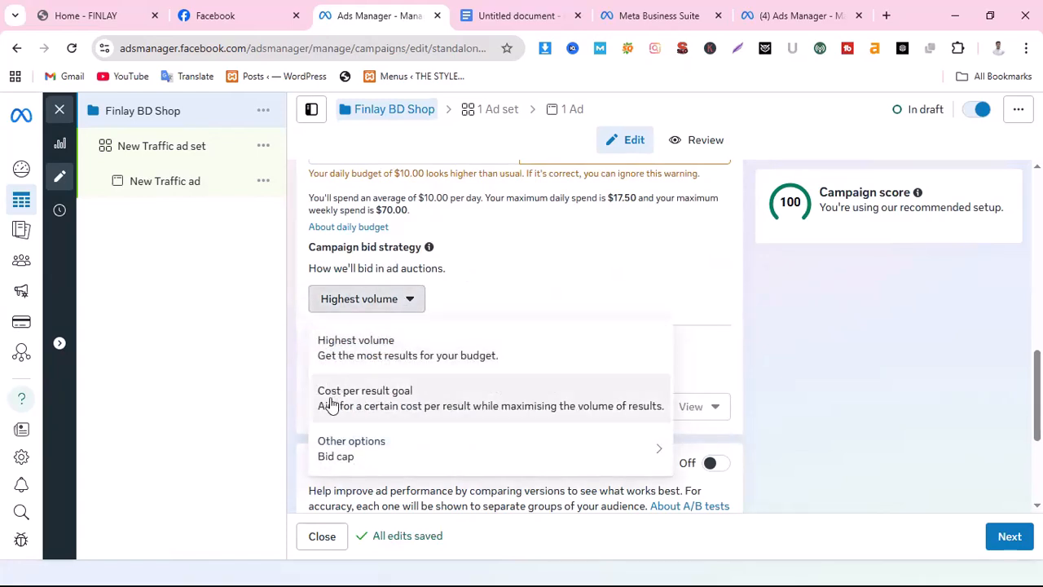
pyautogui.moveTo(321, 454)
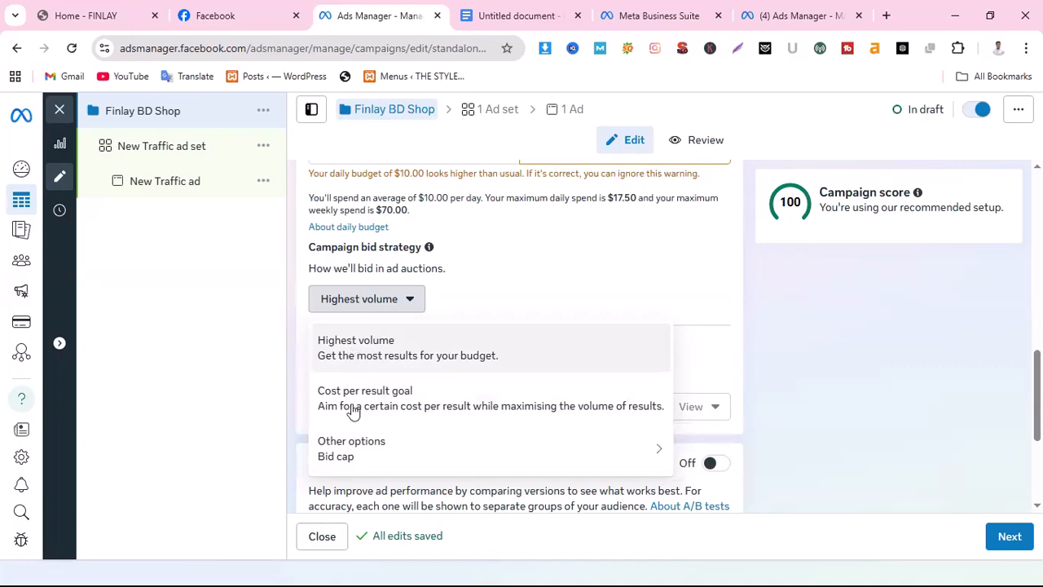
# Check the posts on the Finlay BD Shop Facebook page and the home page of the FINLAY website
pyautogui.click(228, 20)
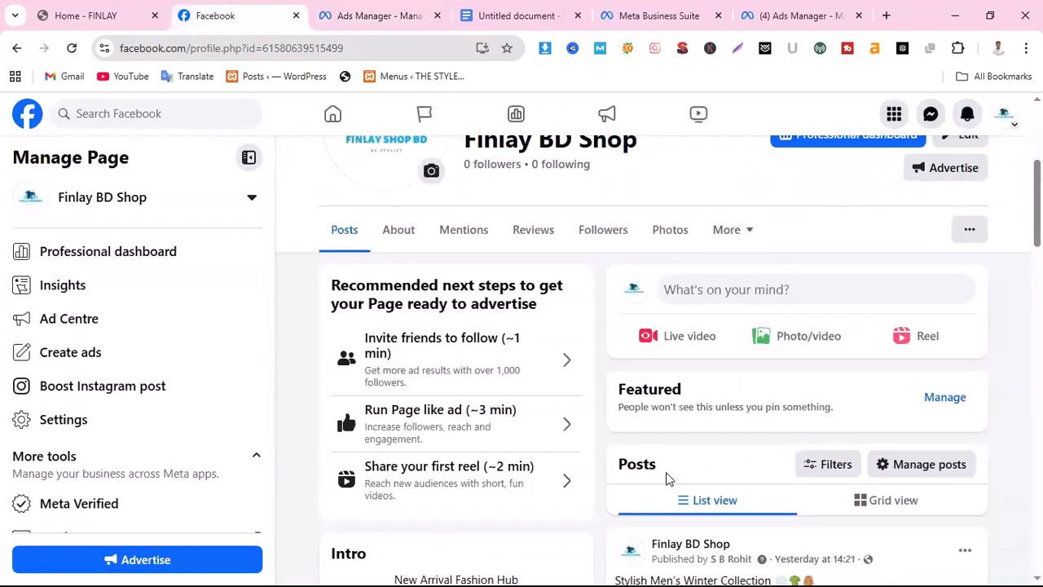
pyautogui.scroll(4, 668, 478)
pyautogui.scroll(-5, 720, 427)
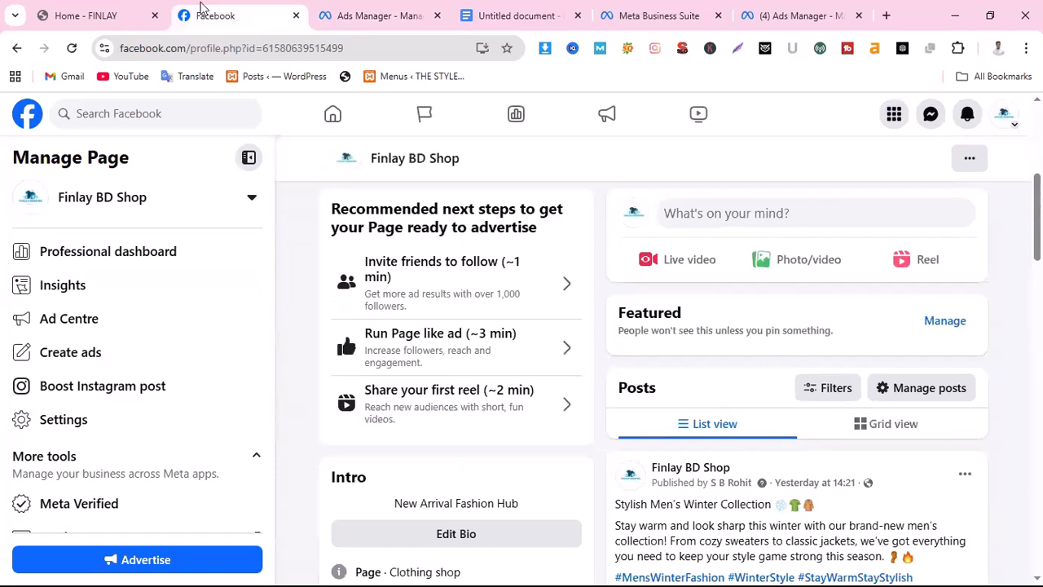
pyautogui.click(79, 17)
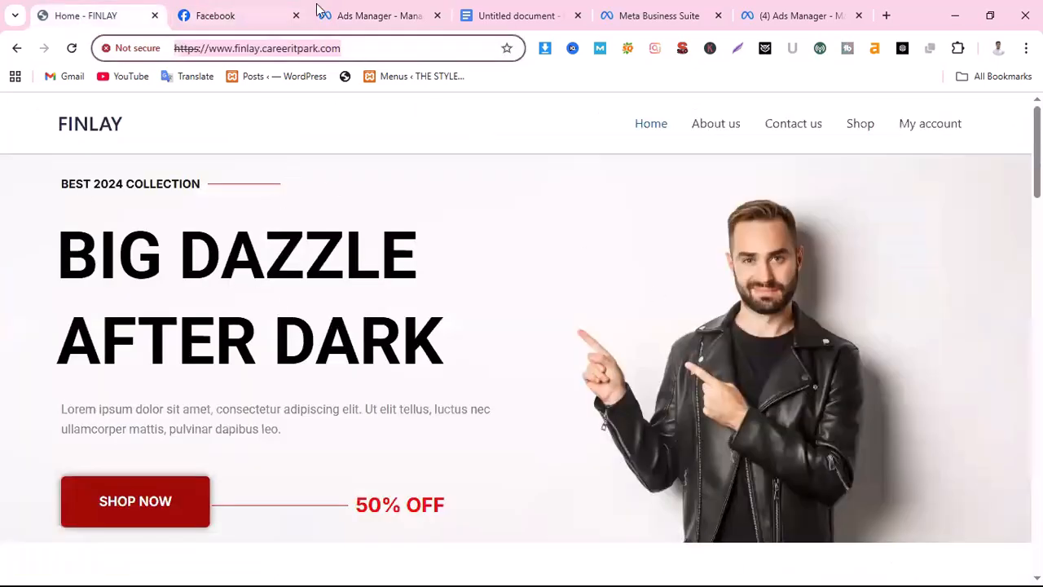
# Return to the campaign in Ads Manager and choose Highest volume as its bid strategy
pyautogui.click(371, 16)
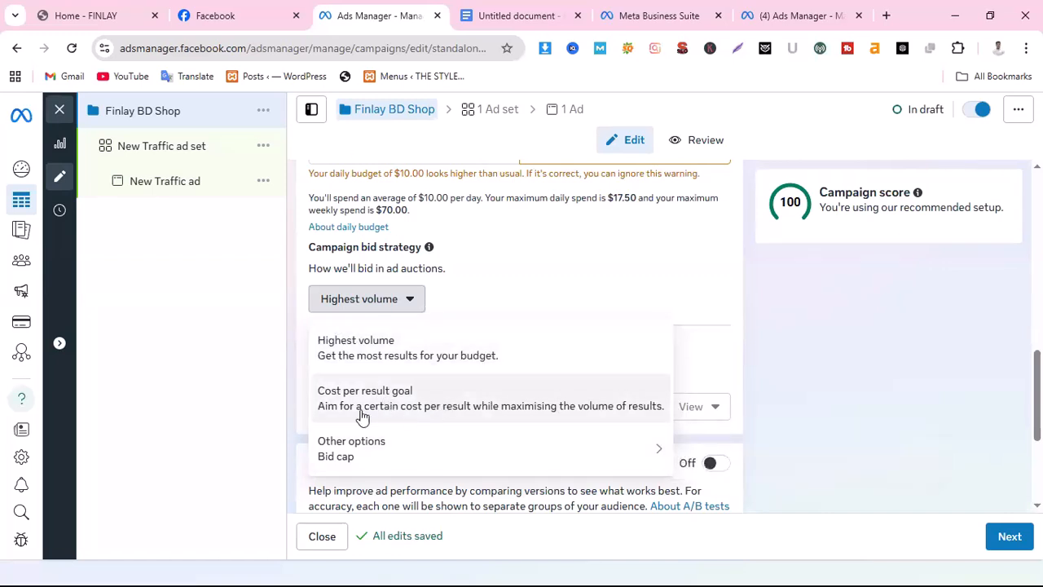
pyautogui.click(392, 355)
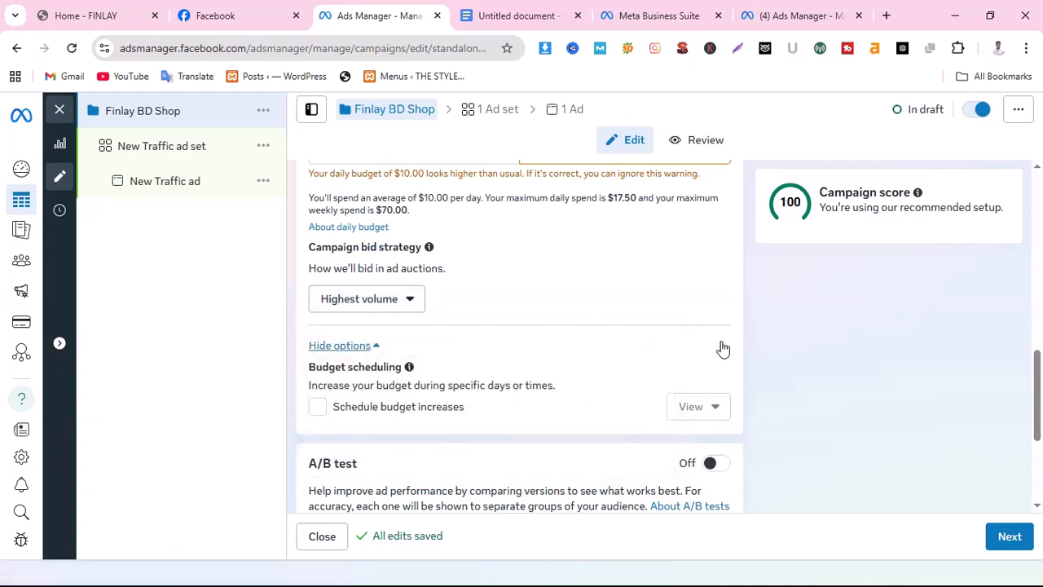
pyautogui.scroll(-1, 722, 349)
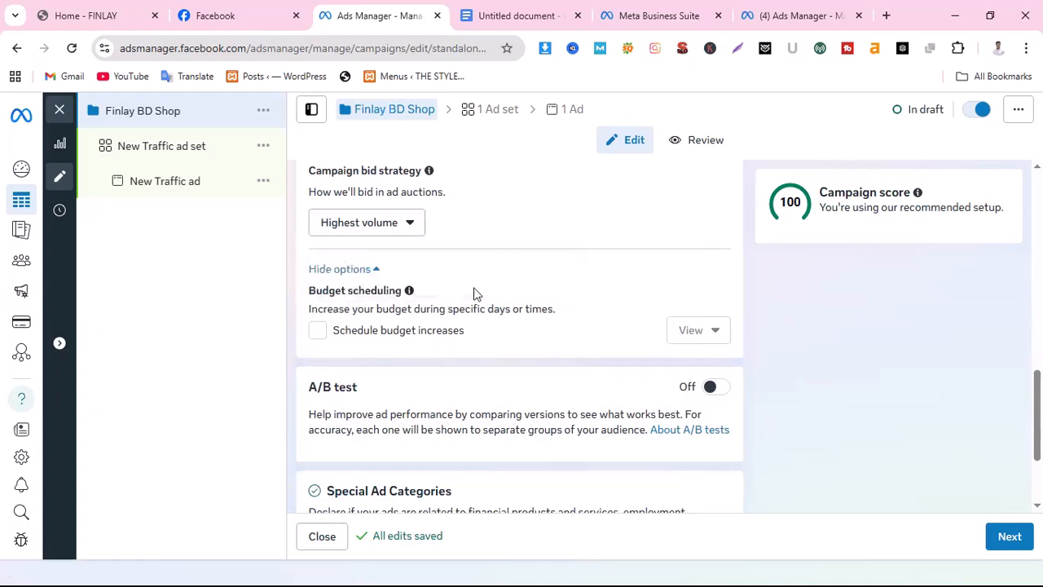
# Turn on scheduled budget increases for the campaign and review the default time period against the daily budget settings
pyautogui.click(318, 331)
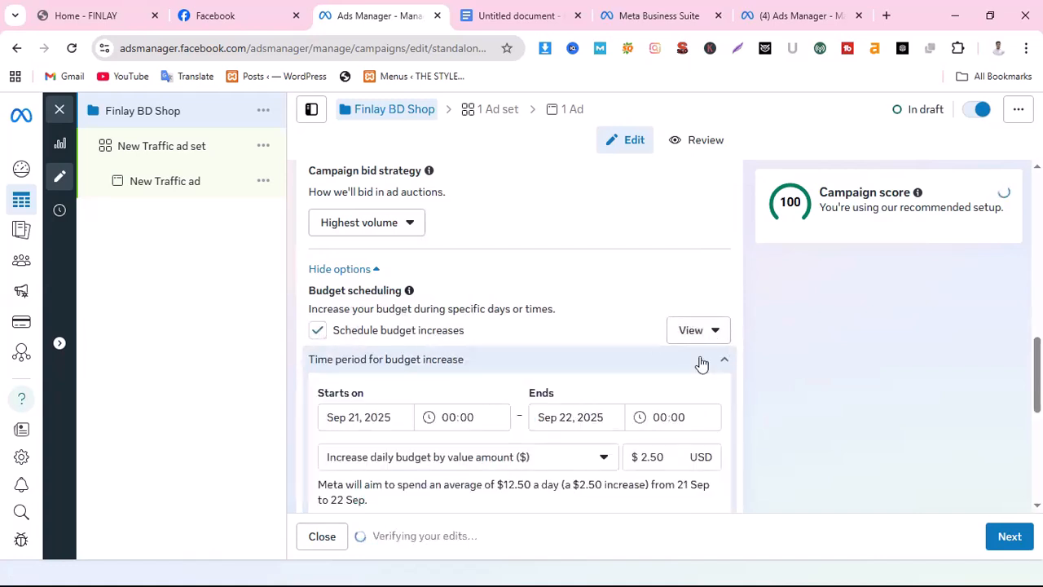
pyautogui.scroll(-1, 719, 395)
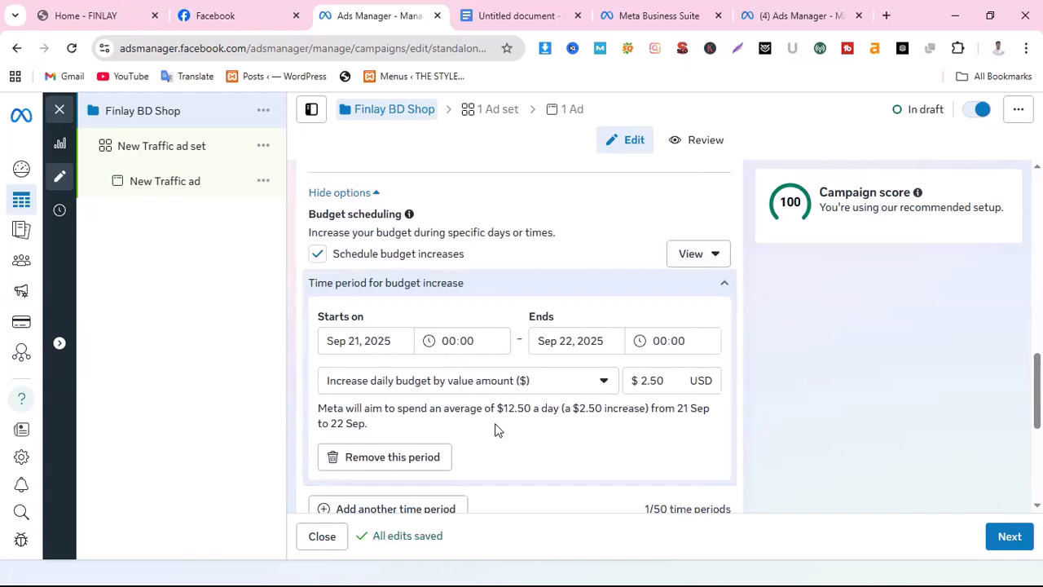
pyautogui.scroll(5, 634, 453)
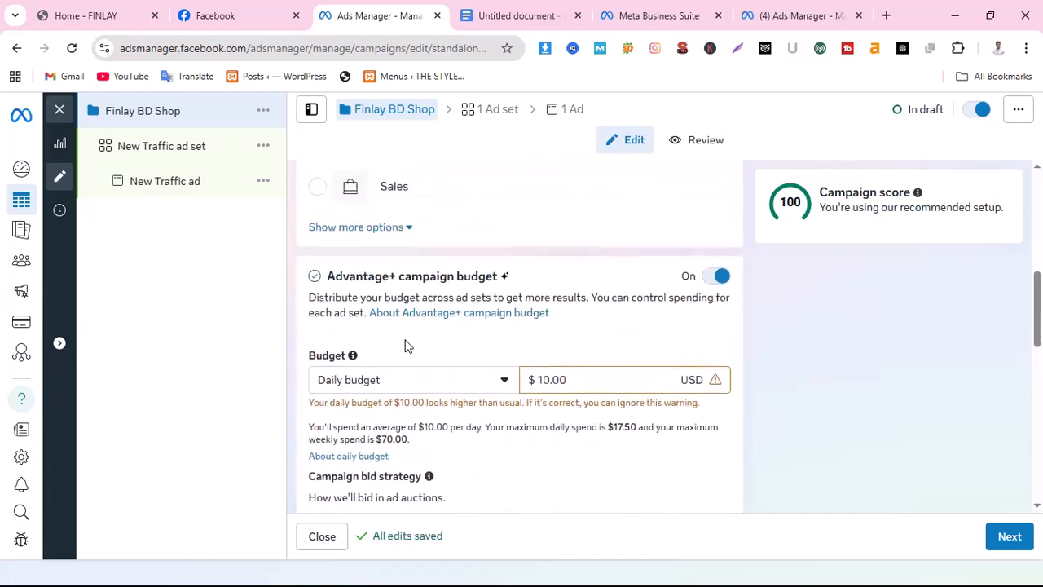
pyautogui.scroll(-1, 513, 346)
pyautogui.scroll(-1, 513, 346)
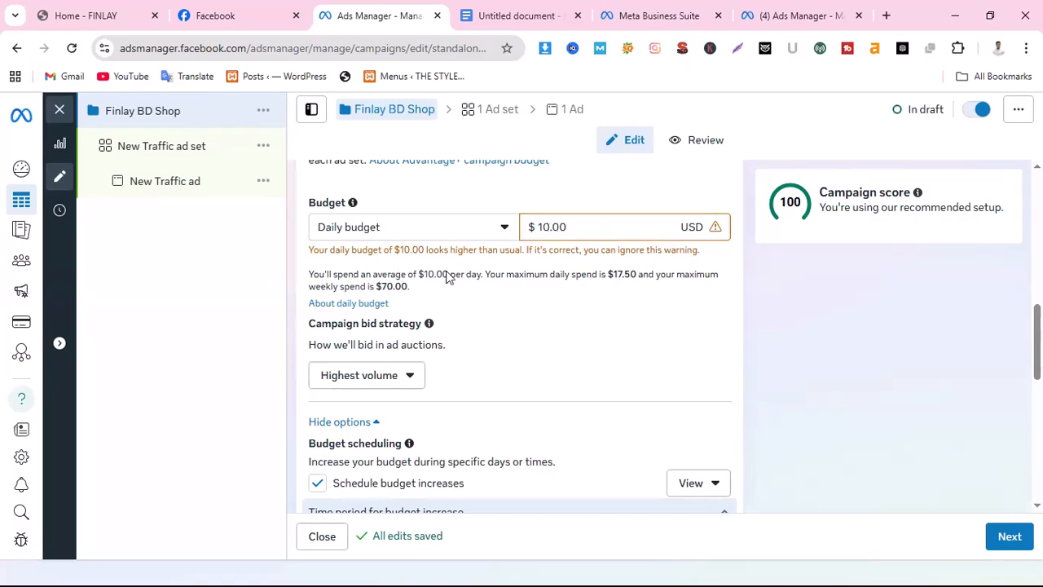
pyautogui.scroll(-1, 573, 344)
pyautogui.scroll(-2, 375, 350)
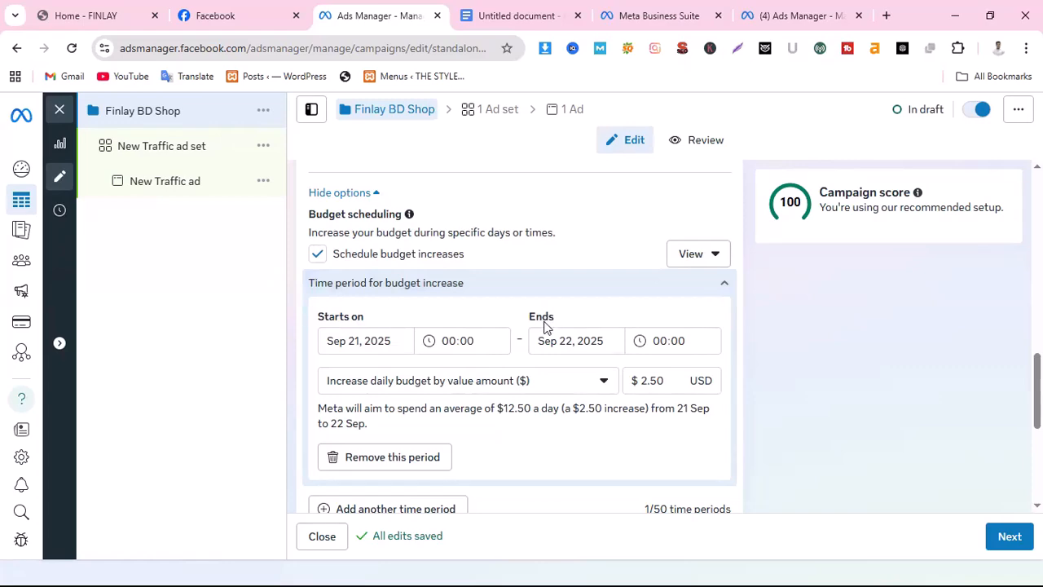
pyautogui.scroll(2, 437, 399)
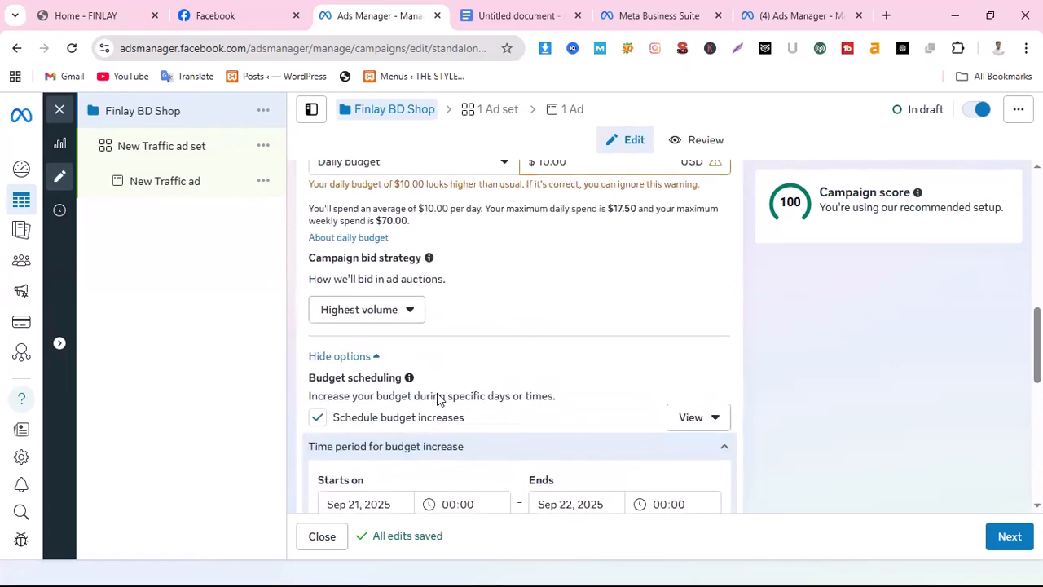
pyautogui.scroll(2, 437, 398)
pyautogui.scroll(-4, 447, 401)
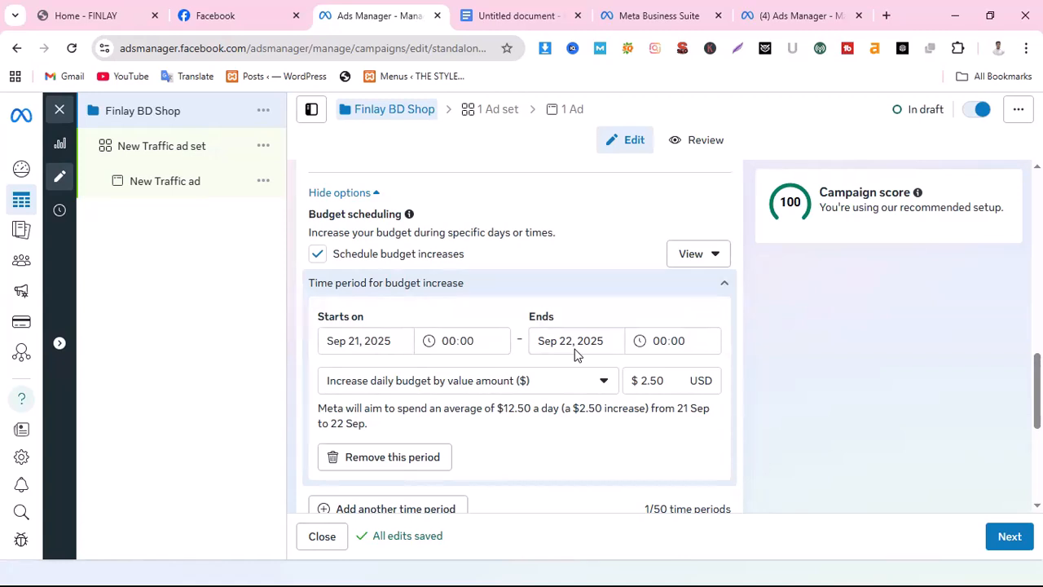
# Set the budget increase period to start on Sep 28, 2025 and end on Sep 30, 2025
pyautogui.click(356, 342)
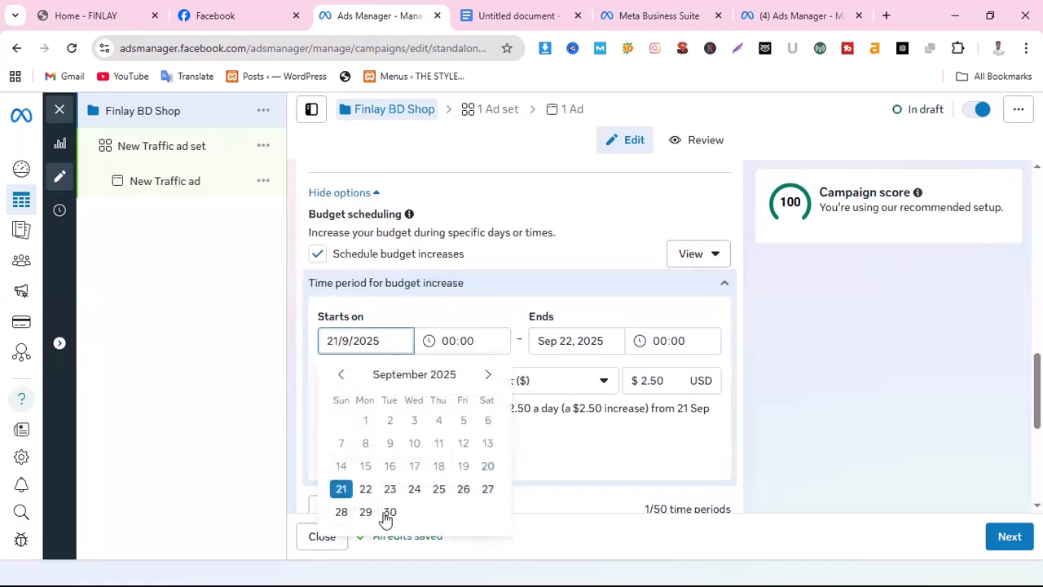
pyautogui.click(341, 512)
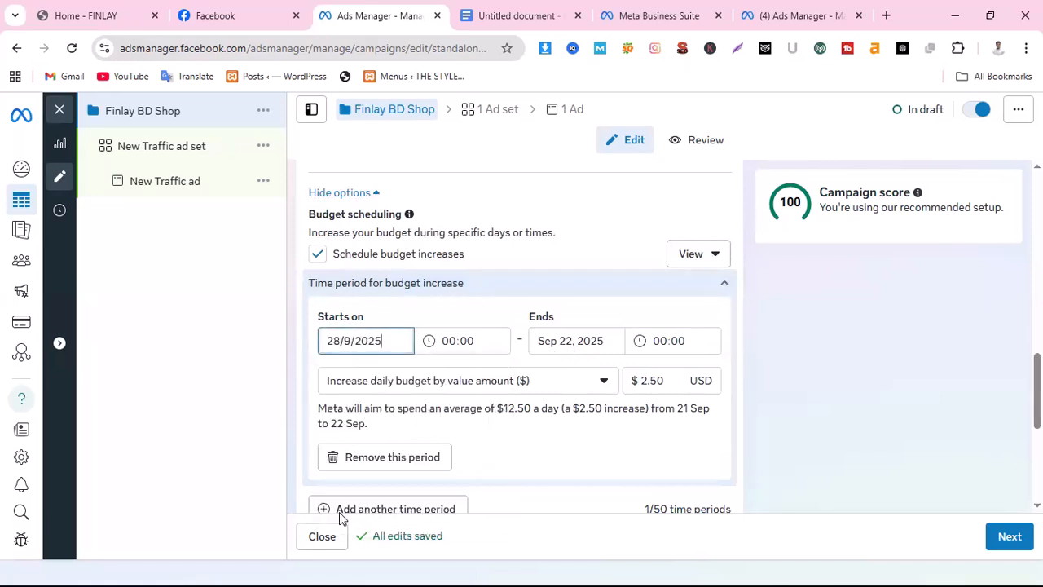
pyautogui.click(563, 340)
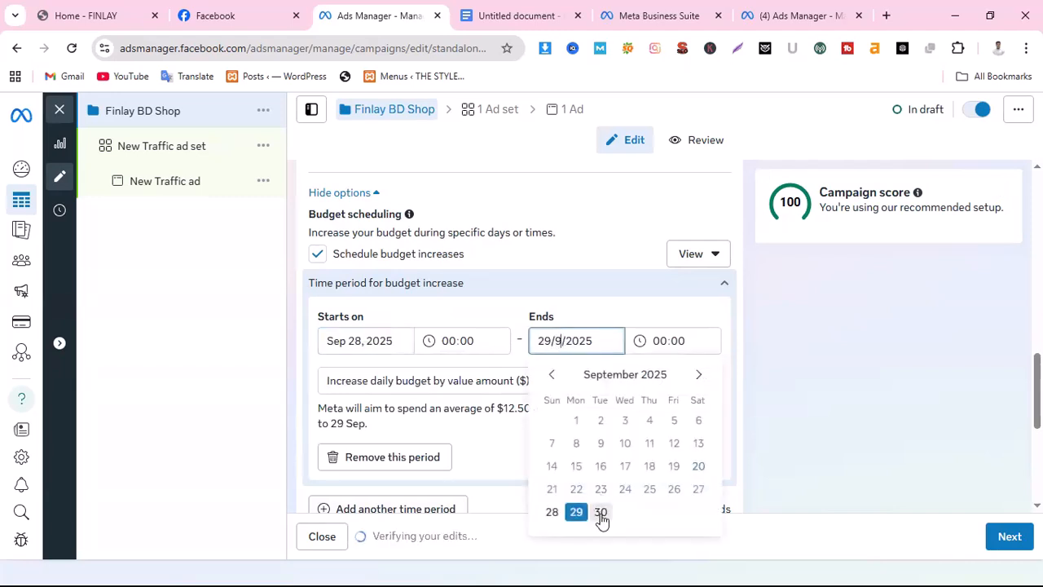
pyautogui.click(601, 513)
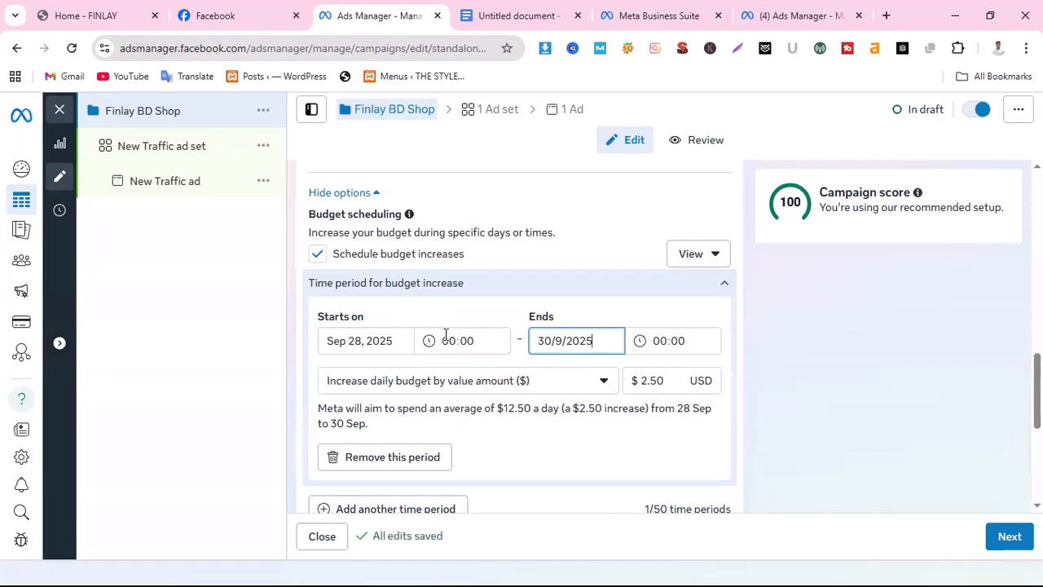
# Look through the start times offered for the budget increase period and leave the list without choosing one
pyautogui.click(446, 336)
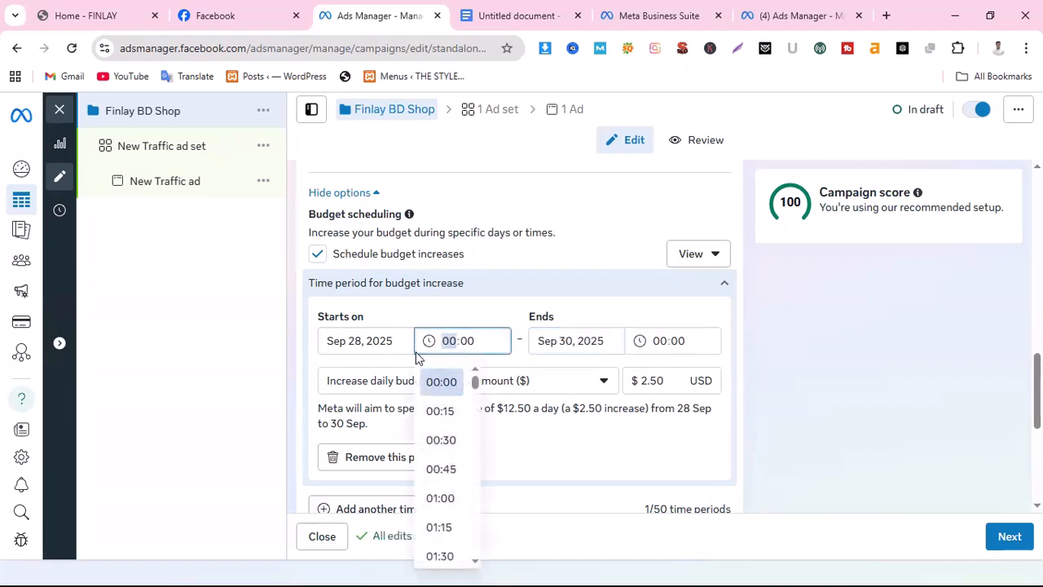
pyautogui.scroll(1, 518, 297)
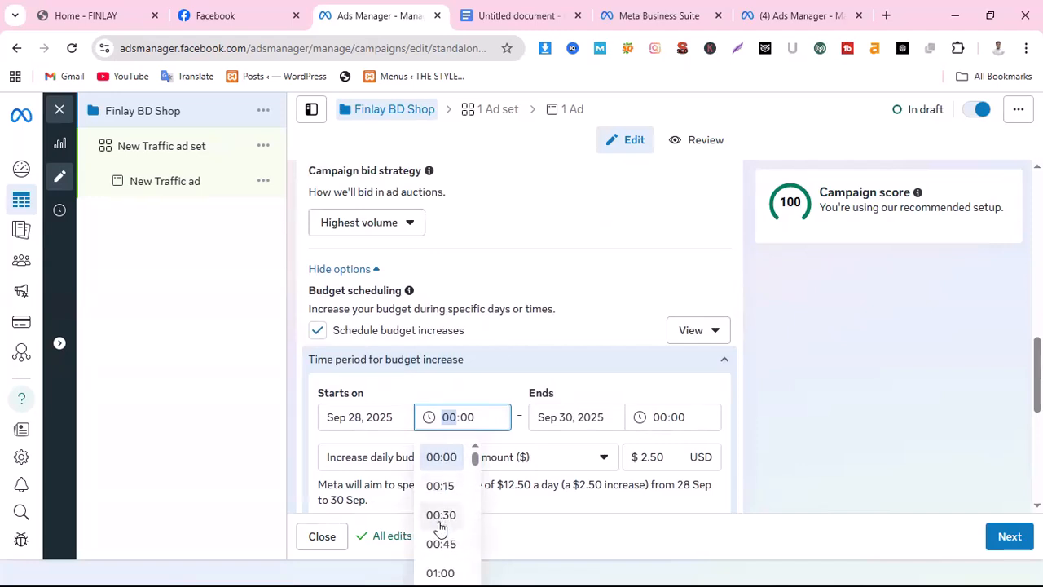
pyautogui.scroll(-1, 439, 496)
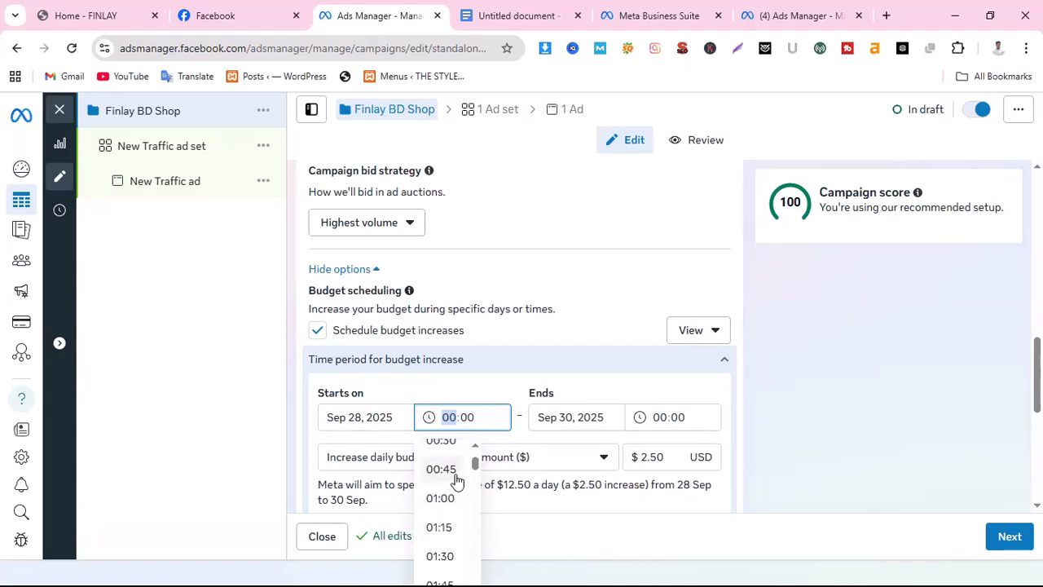
pyautogui.click(574, 389)
pyautogui.scroll(-1, 617, 437)
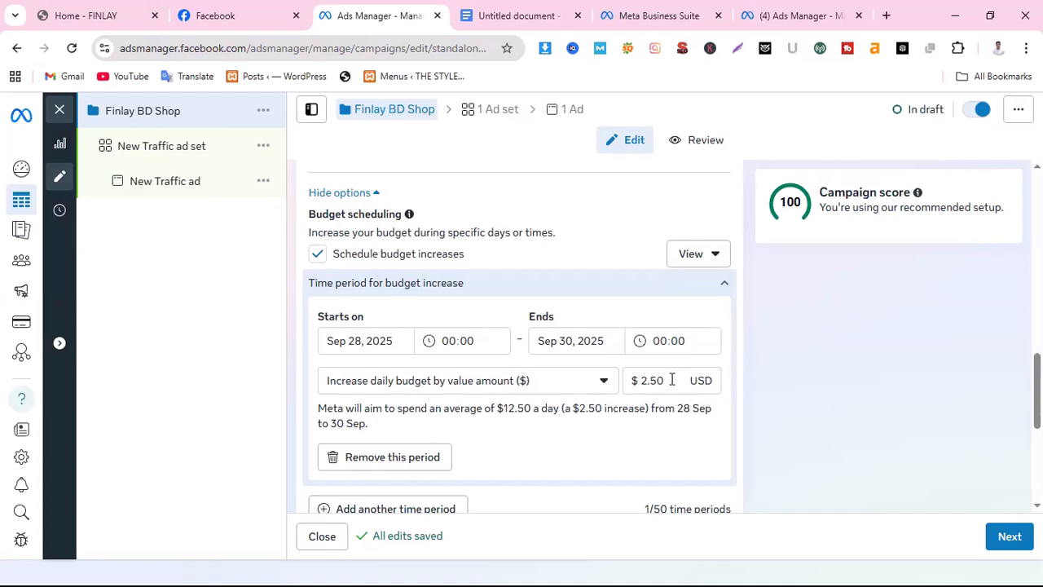
# Turn off scheduled budget increases for the campaign
pyautogui.scroll(-1, 640, 423)
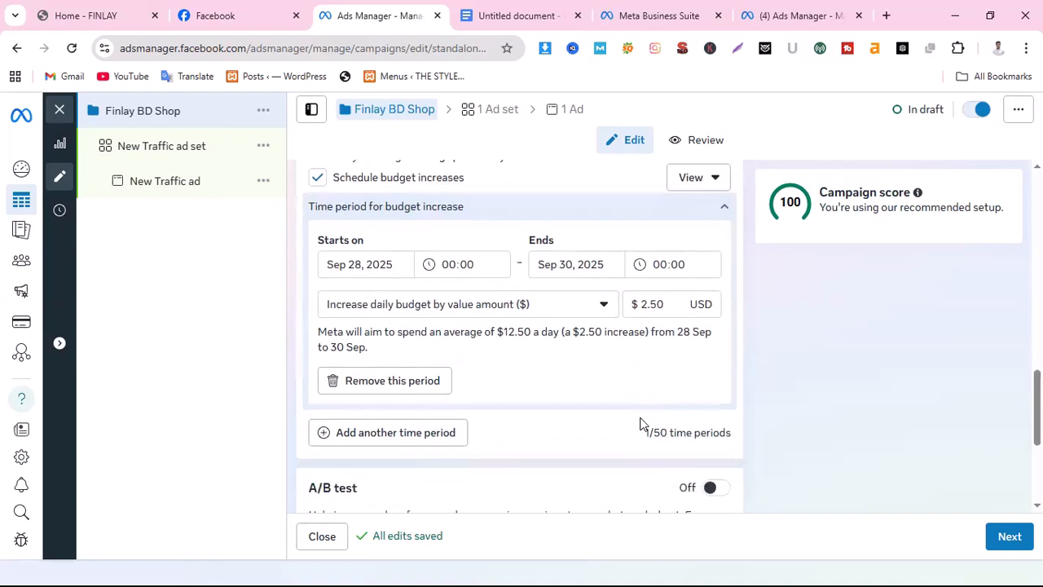
pyautogui.scroll(1, 643, 424)
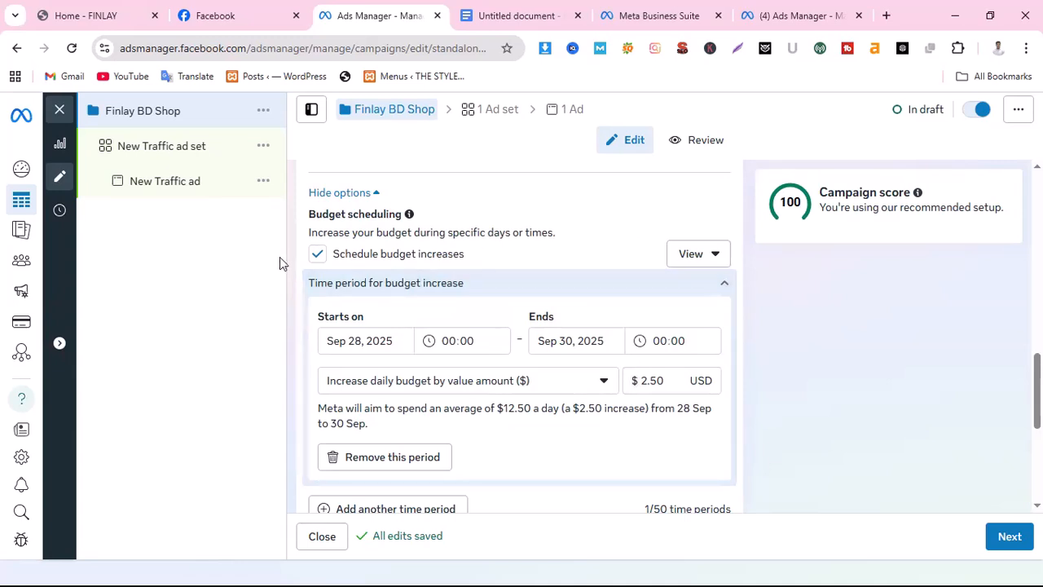
pyautogui.click(318, 255)
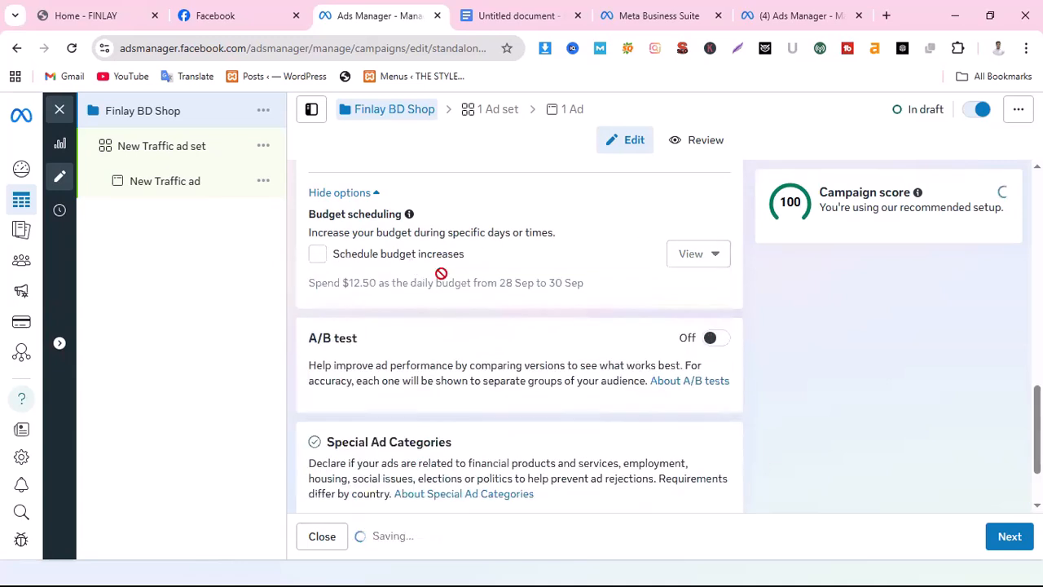
# In the other Ads Manager tab, open the Experiments tool and view its available tests and test results
pyautogui.scroll(-1, 485, 320)
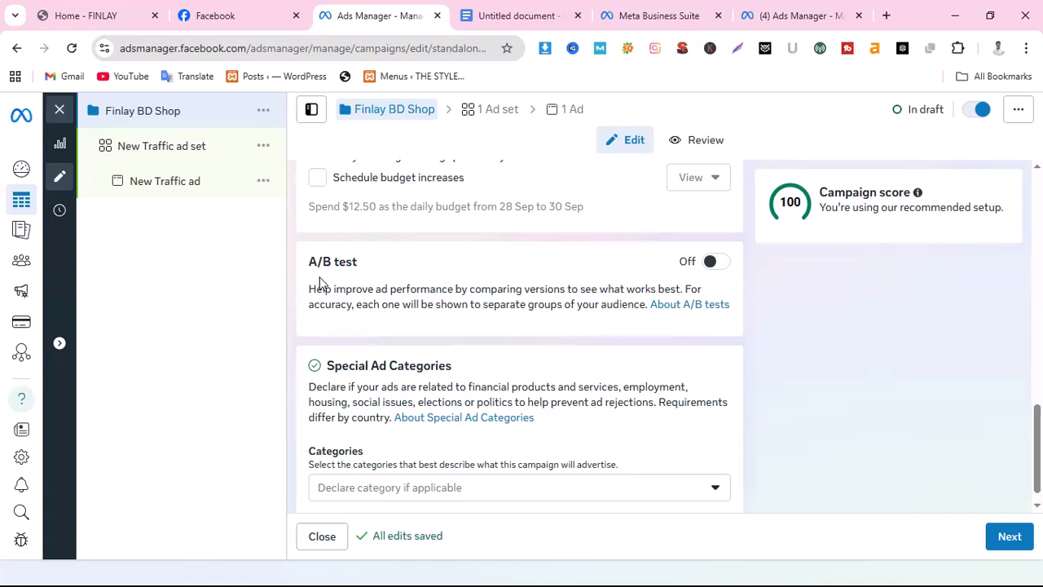
pyautogui.click(798, 16)
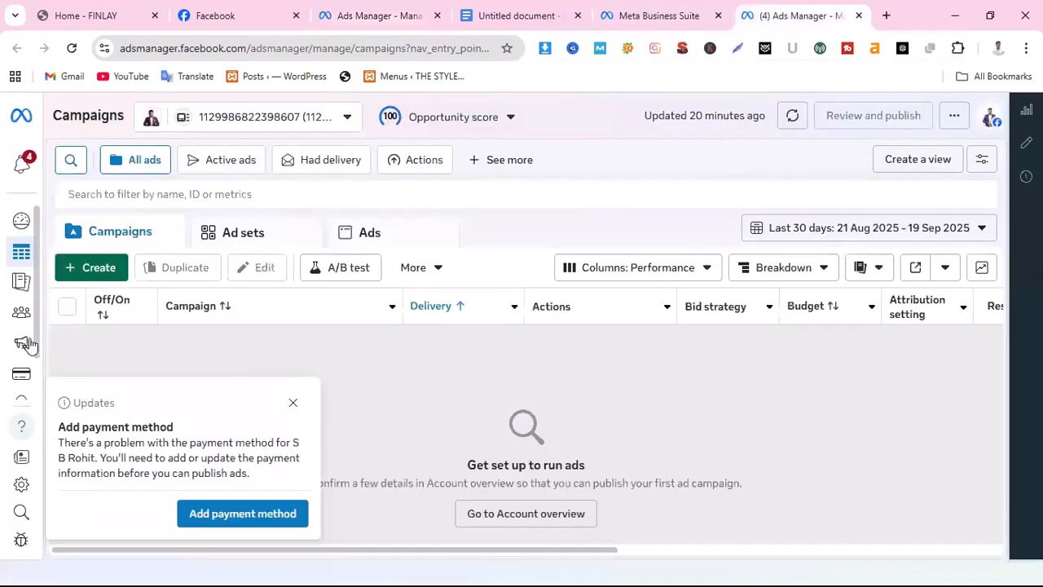
pyautogui.moveTo(20, 290)
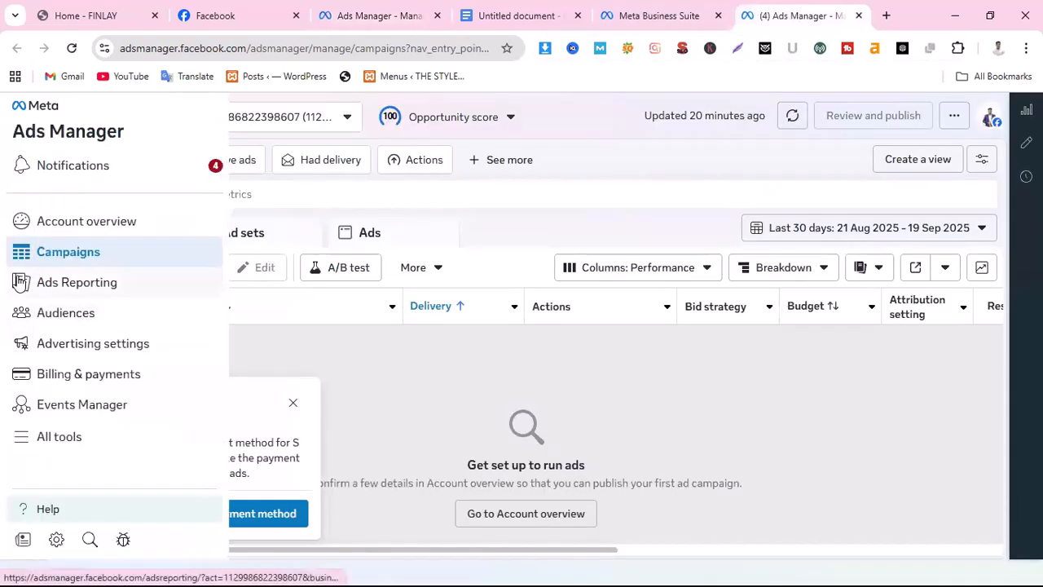
pyautogui.click(66, 439)
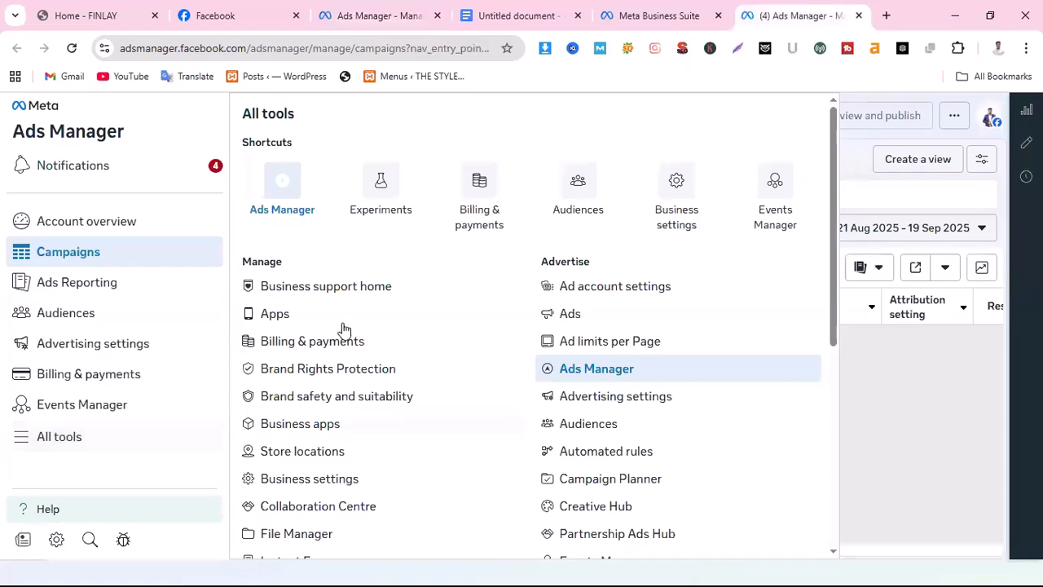
pyautogui.scroll(-5, 354, 421)
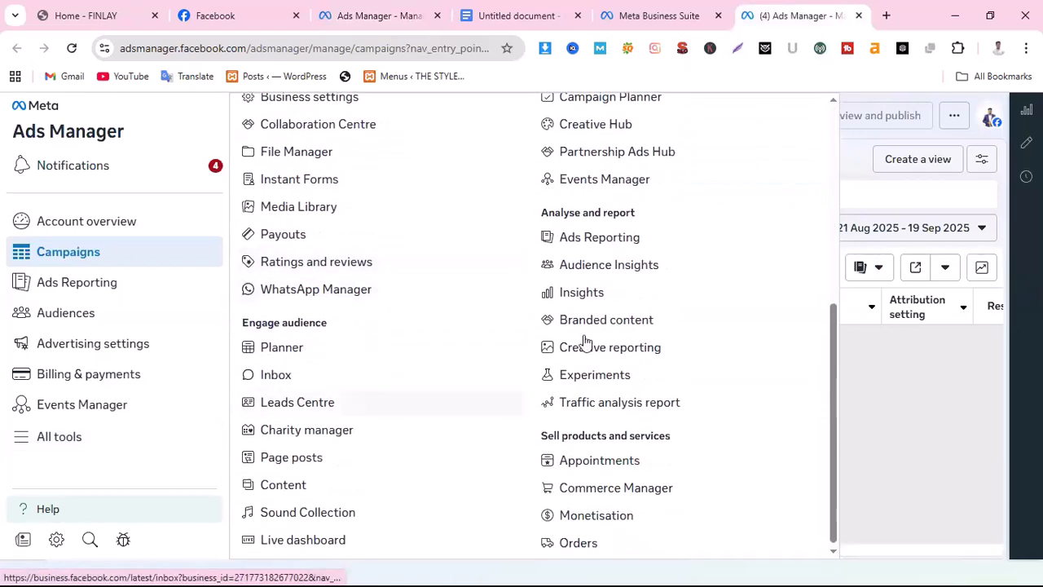
pyautogui.click(593, 379)
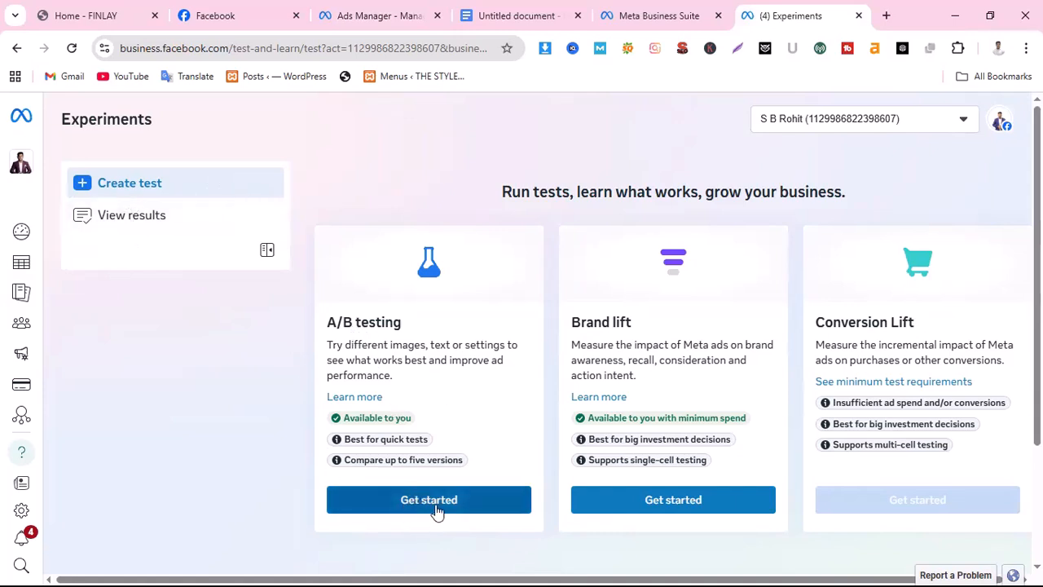
pyautogui.click(114, 218)
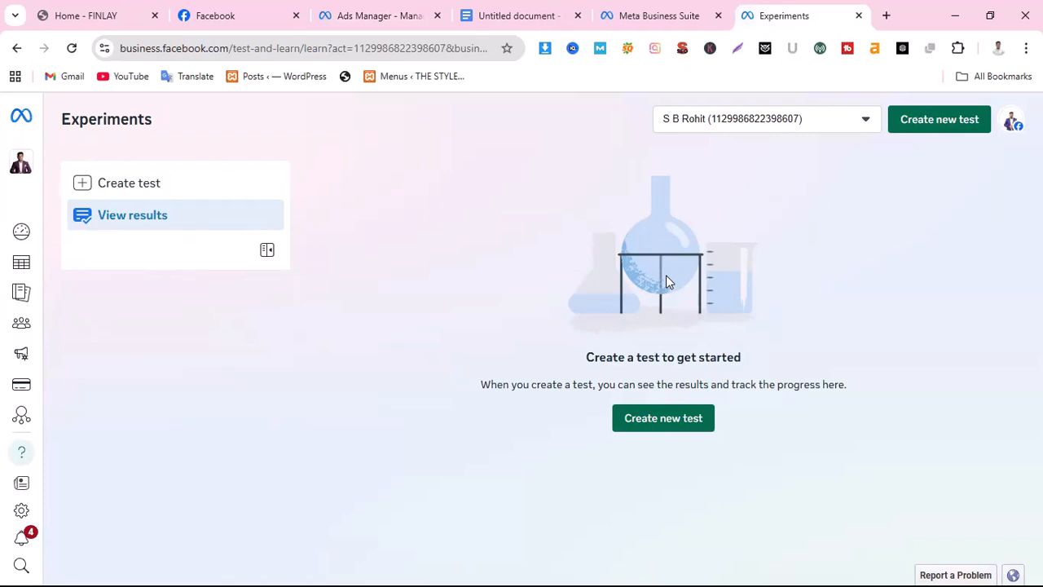
# Return to the Finlay BD Shop campaign and turn on its A/B test to show the test settings
pyautogui.click(400, 15)
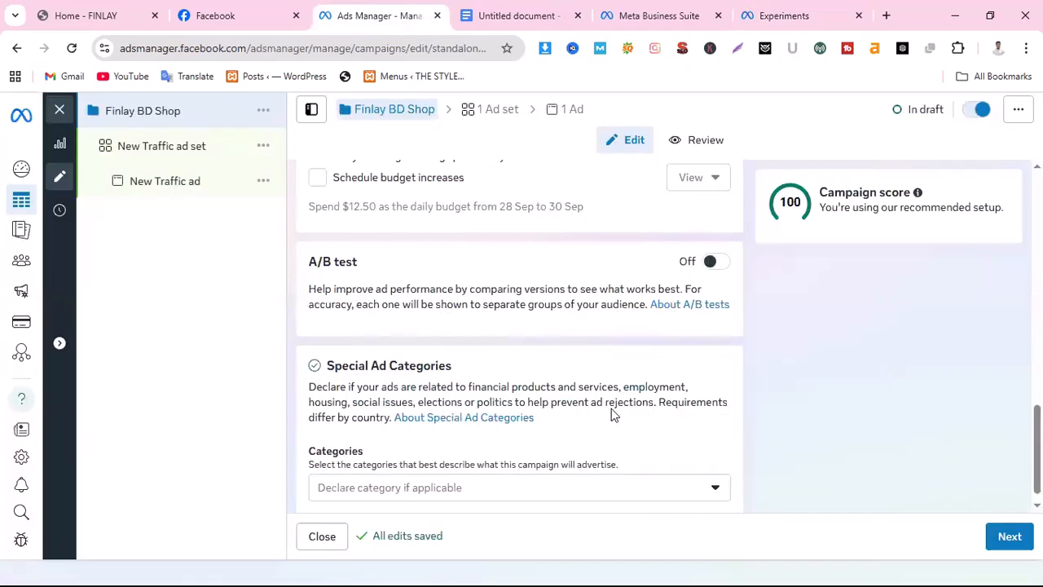
pyautogui.scroll(-1, 615, 418)
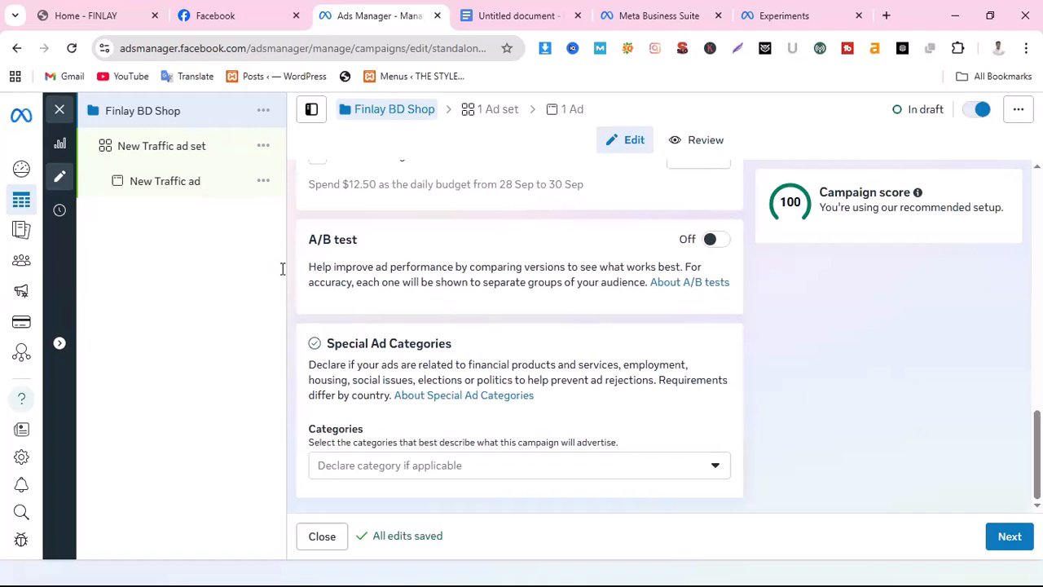
pyautogui.click(717, 240)
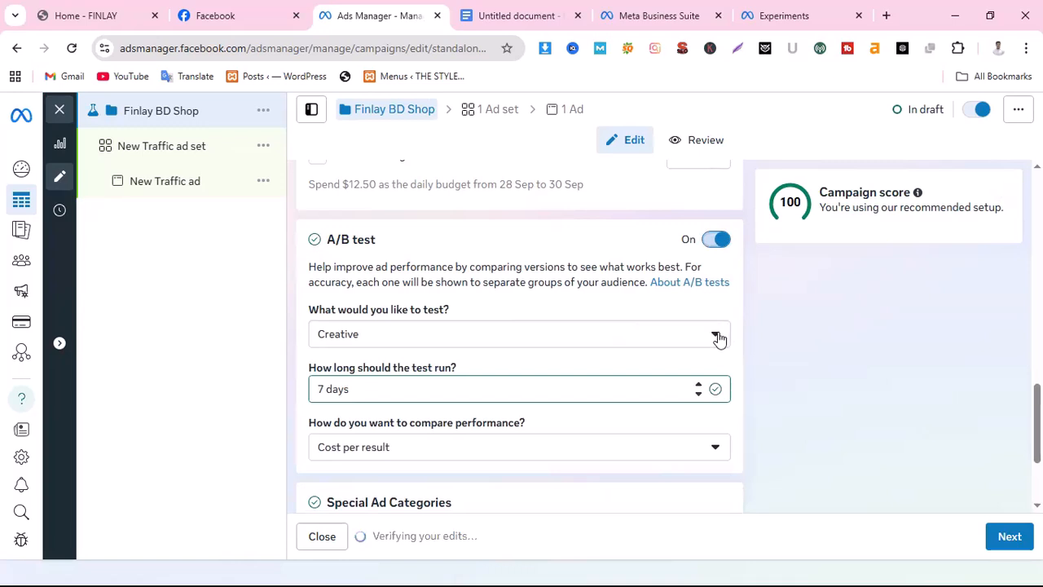
pyautogui.scroll(-1, 570, 394)
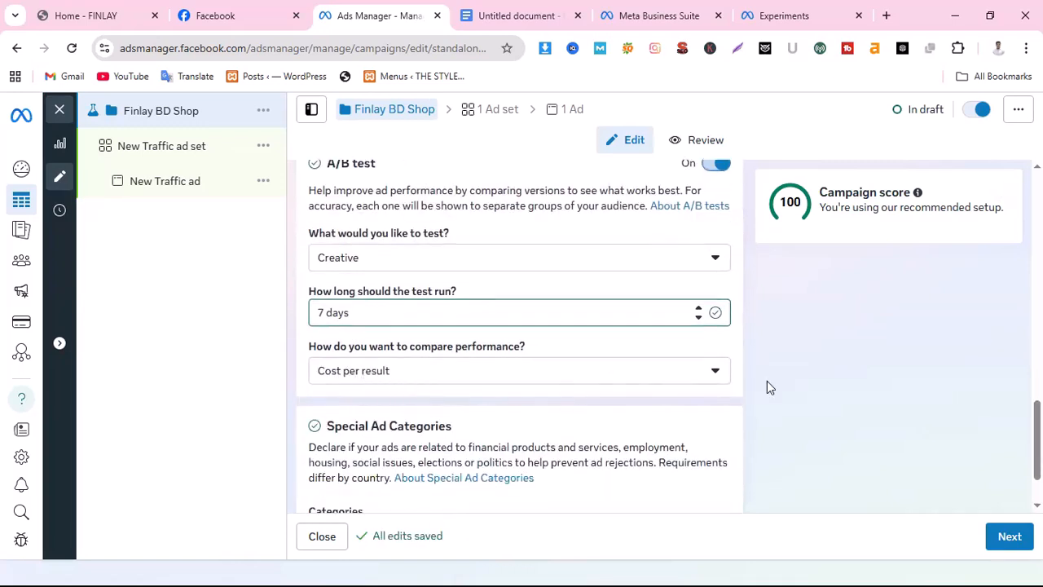
# Look through the metrics offered for comparing A/B test performance, and turn the A/B test off
pyautogui.click(712, 372)
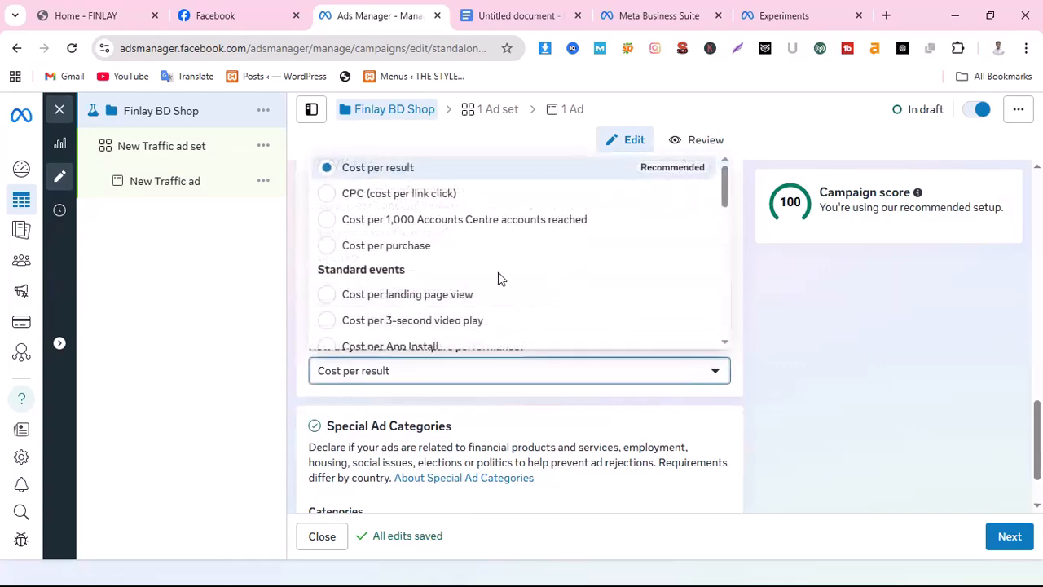
pyautogui.scroll(-2, 497, 275)
pyautogui.scroll(2, 489, 277)
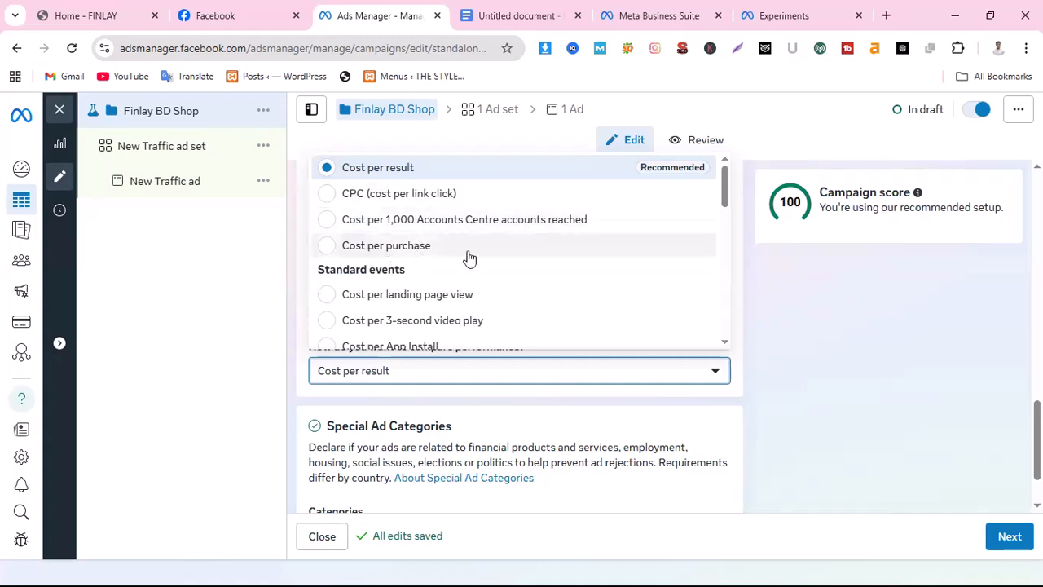
pyautogui.click(769, 281)
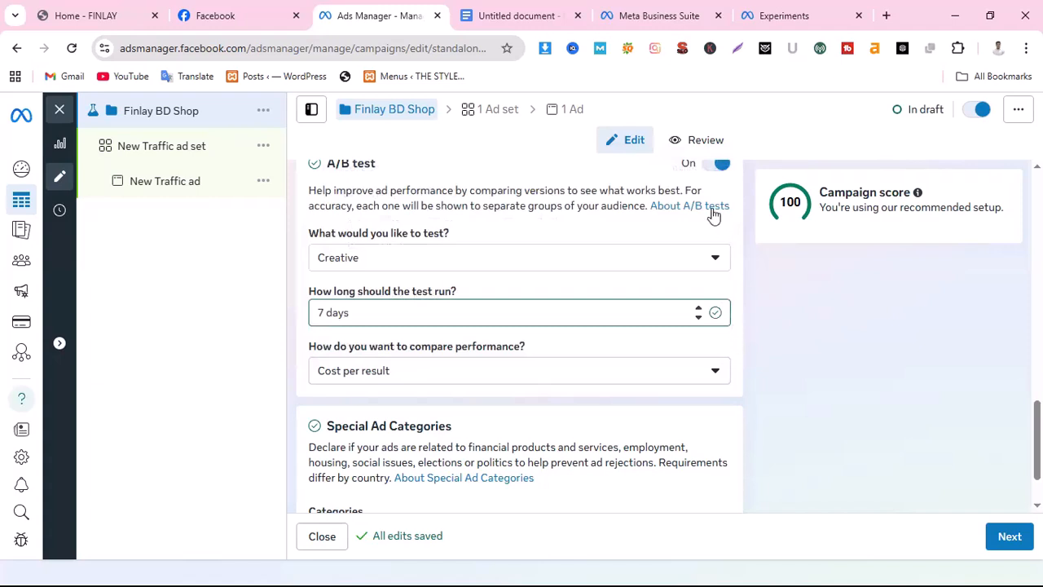
pyautogui.scroll(1, 709, 225)
pyautogui.click(709, 240)
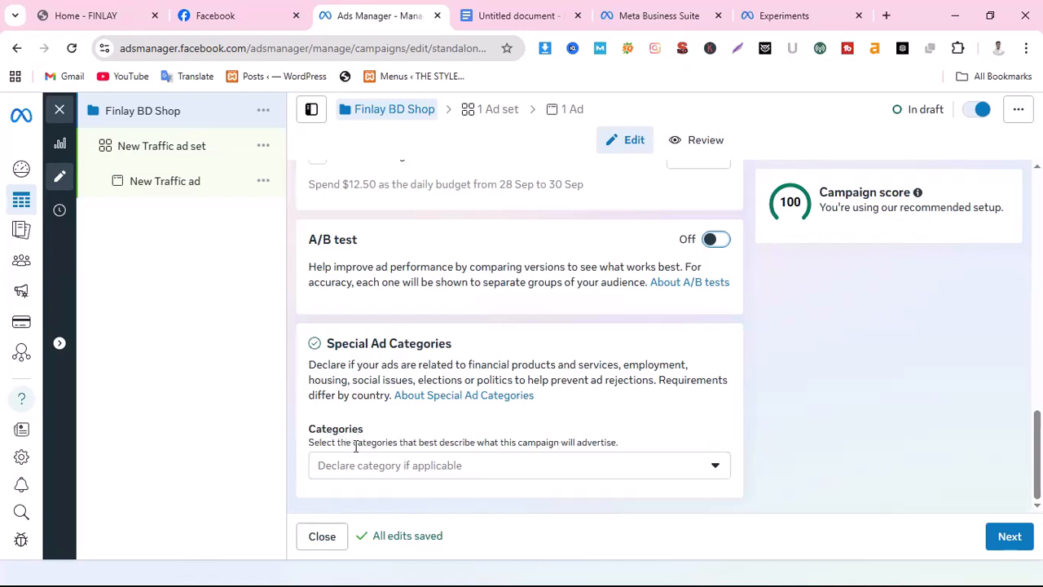
# Look through the special ad categories that can be declared for the campaign, and close the list without selecting any
pyautogui.click(718, 470)
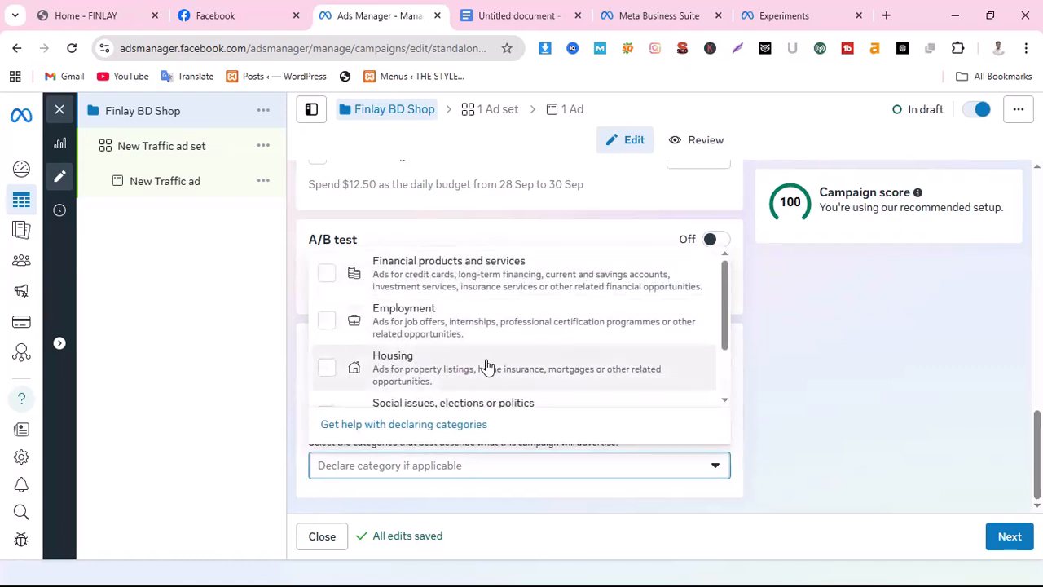
pyautogui.scroll(-1, 487, 367)
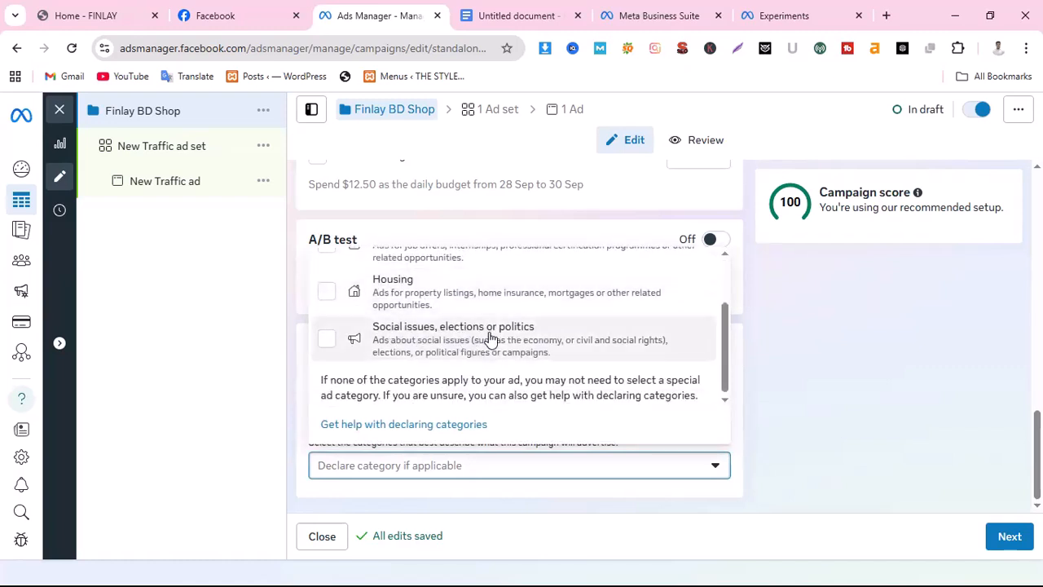
pyautogui.scroll(1, 585, 346)
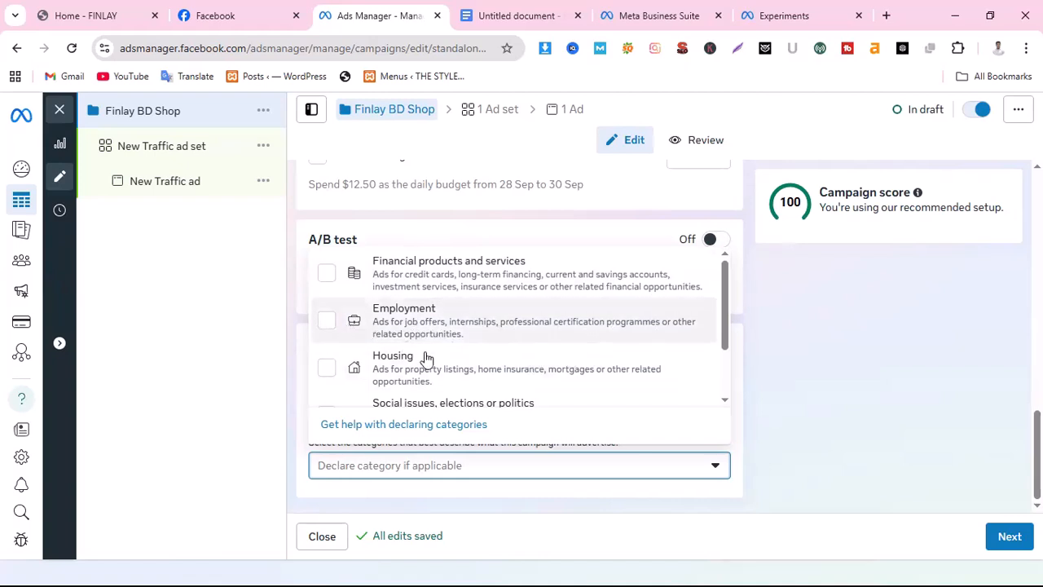
pyautogui.scroll(-2, 426, 363)
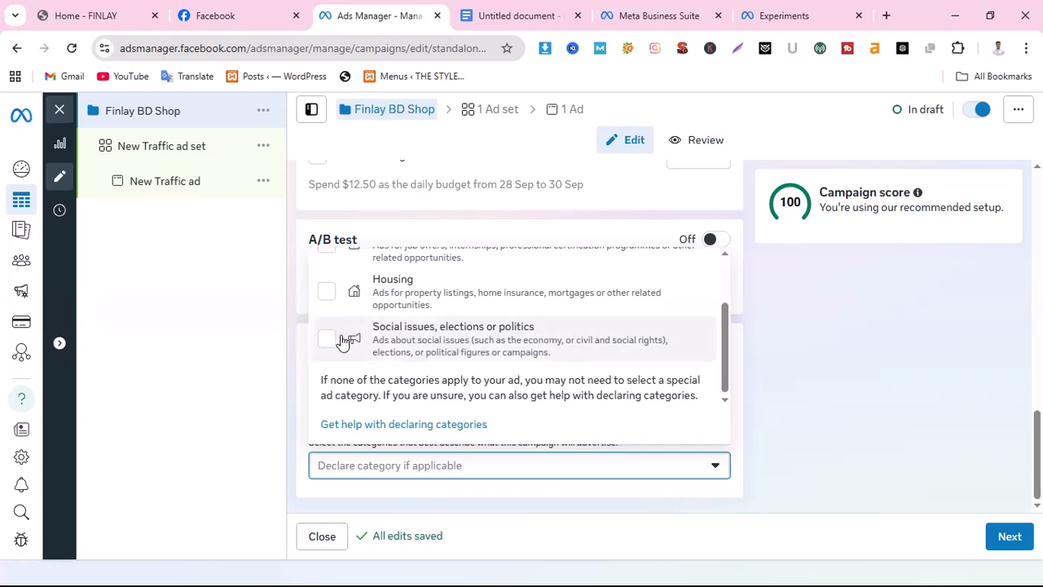
pyautogui.scroll(3, 507, 359)
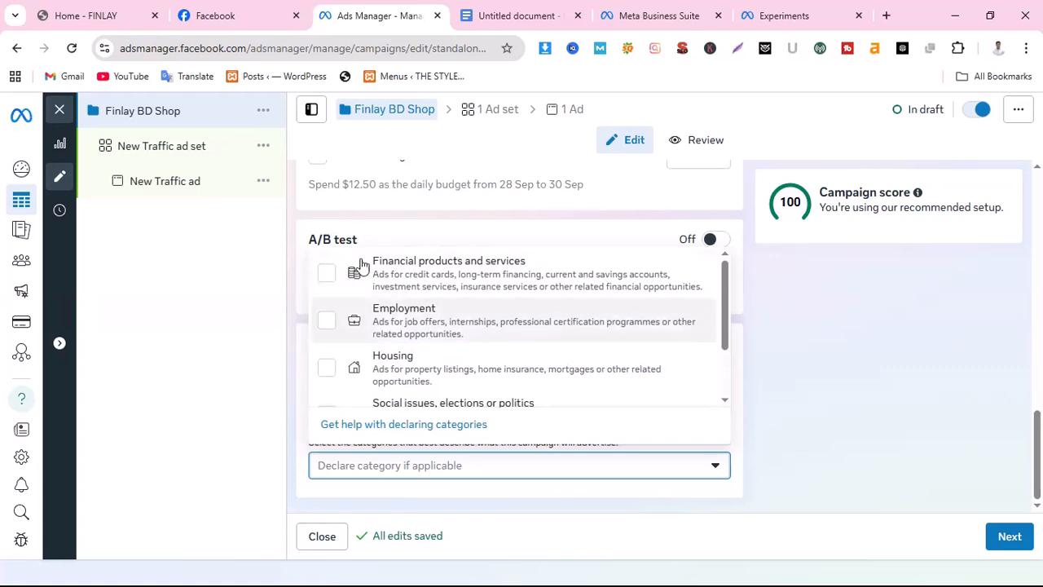
pyautogui.click(753, 349)
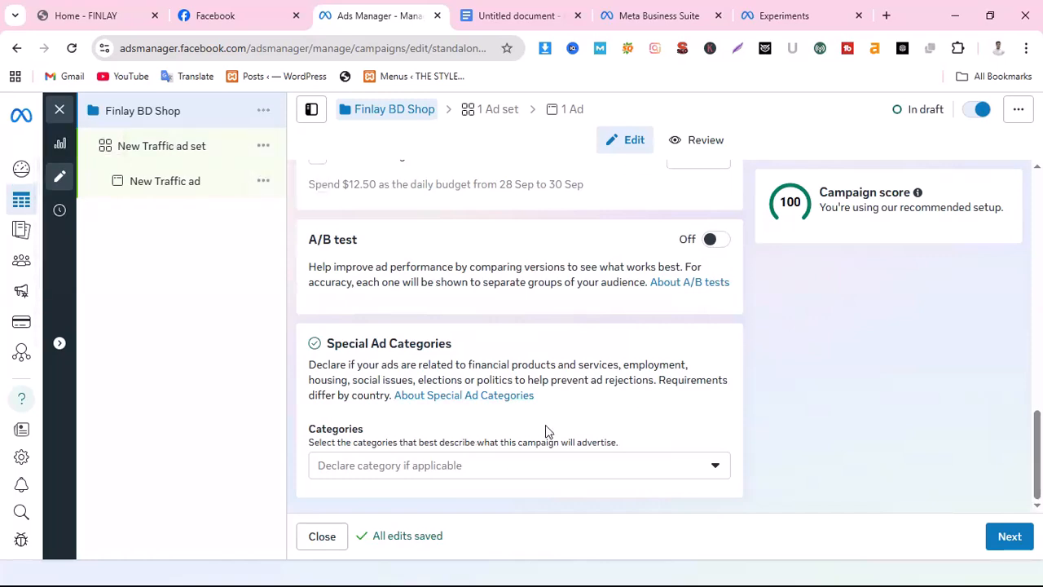
# Review the campaign-level settings from the campaign name and objective through budget, bid strategy and A/B test to the special ad categories
pyautogui.scroll(15, 477, 386)
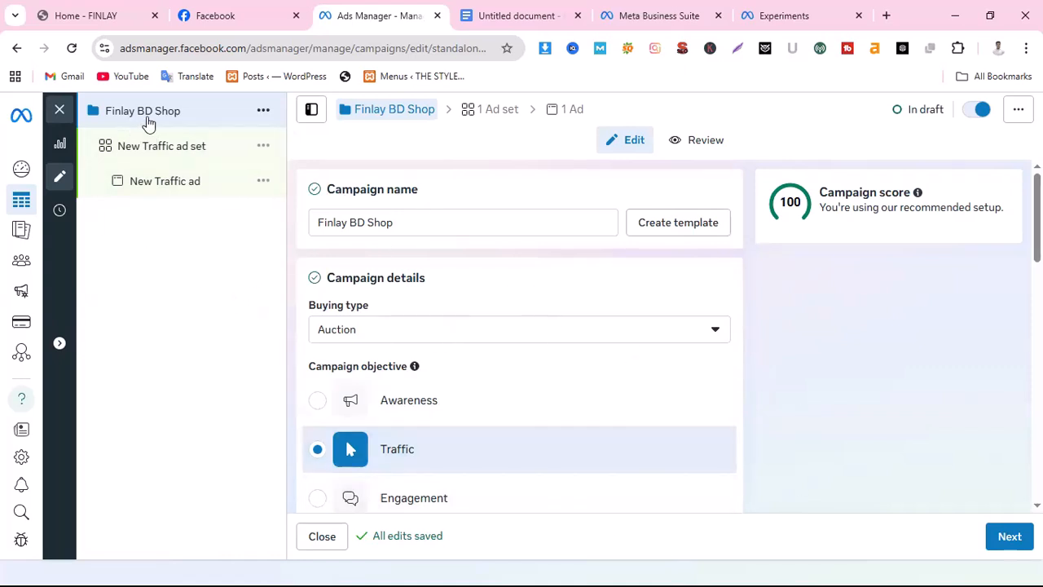
pyautogui.scroll(-10, 536, 377)
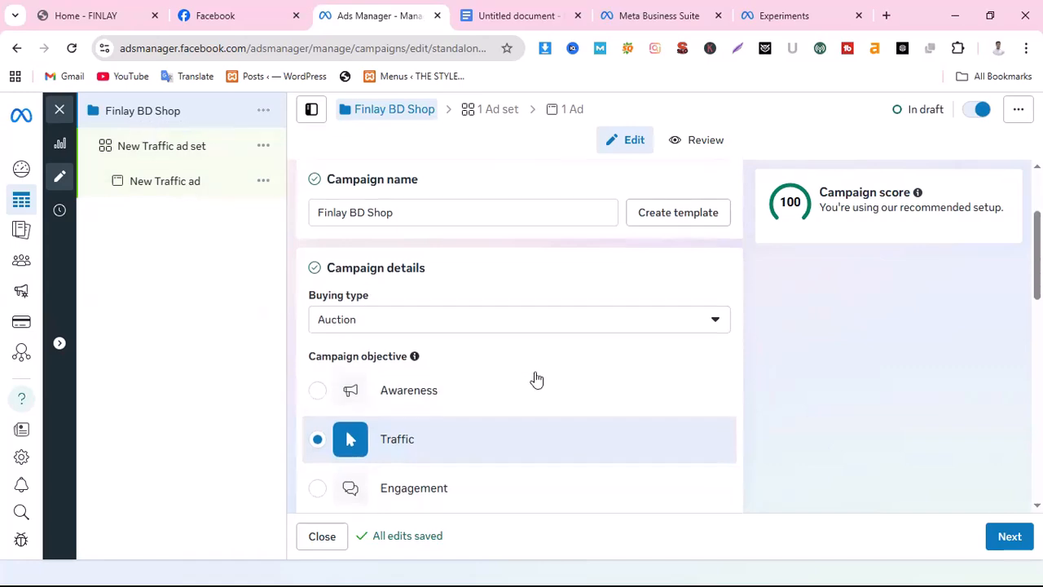
pyautogui.scroll(5, 535, 447)
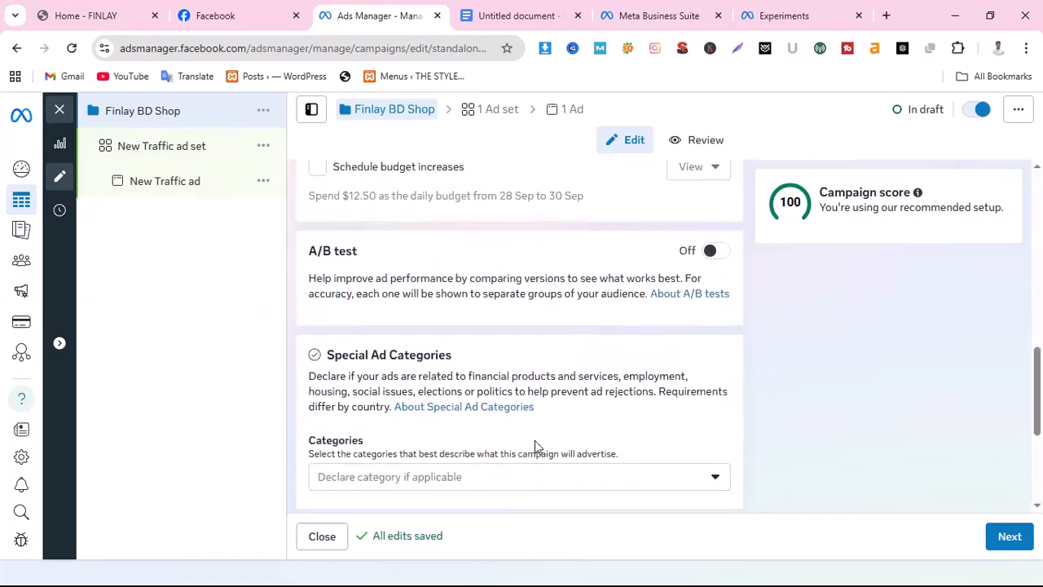
pyautogui.scroll(5, 559, 386)
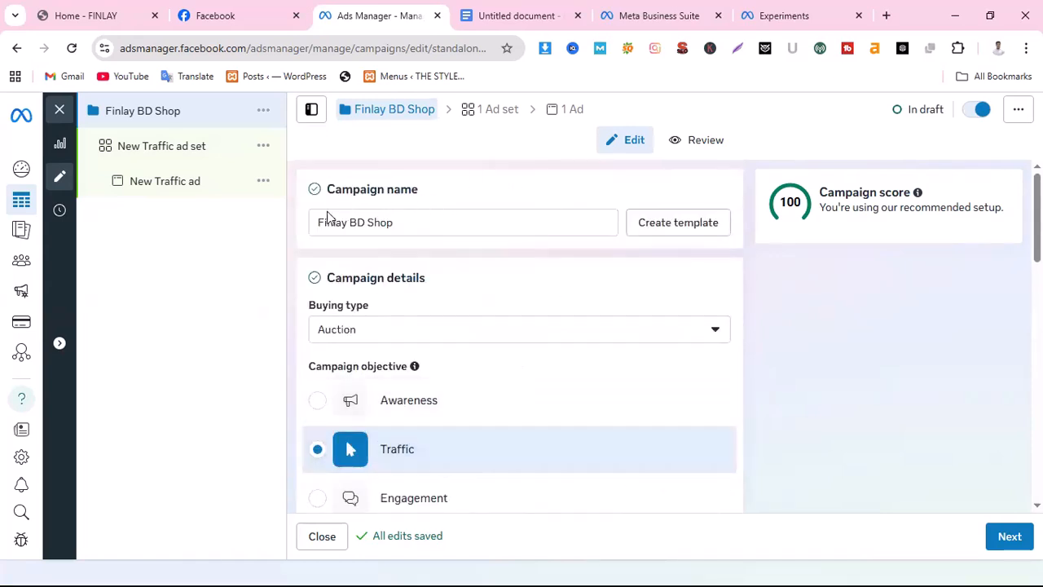
pyautogui.scroll(-6, 432, 335)
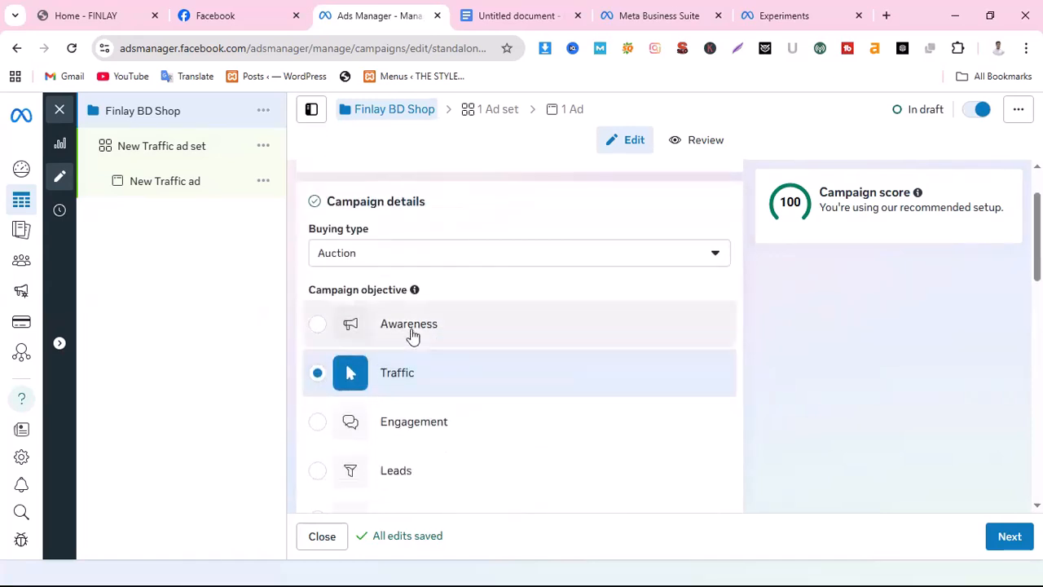
pyautogui.scroll(-1, 619, 379)
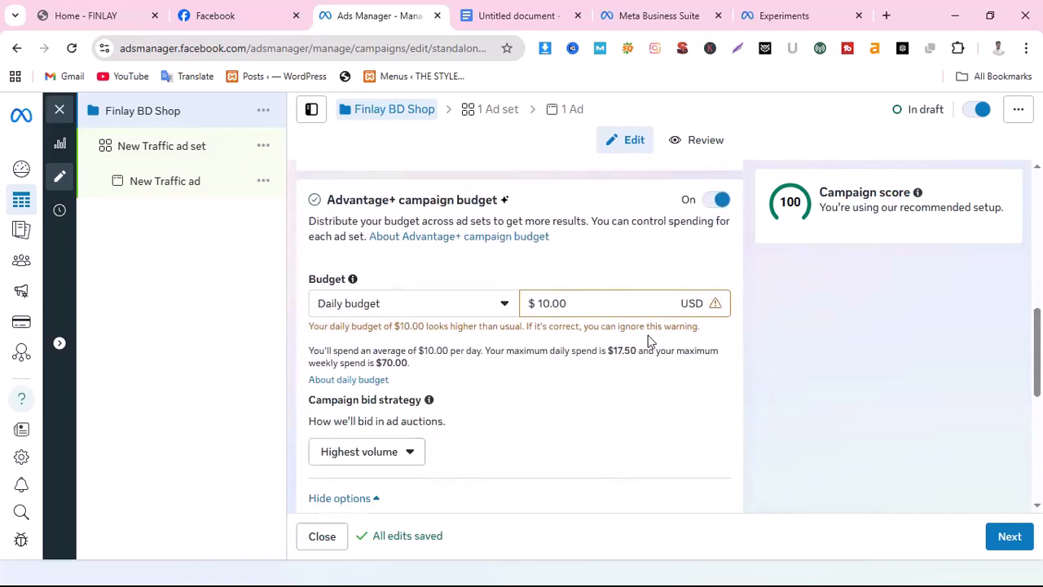
pyautogui.scroll(-3, 664, 379)
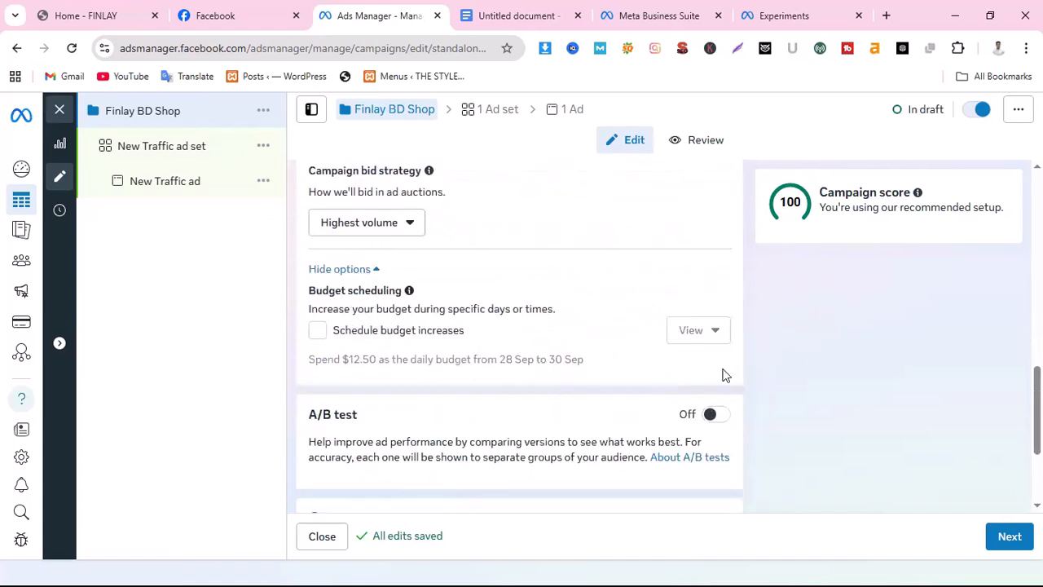
pyautogui.scroll(-2, 514, 412)
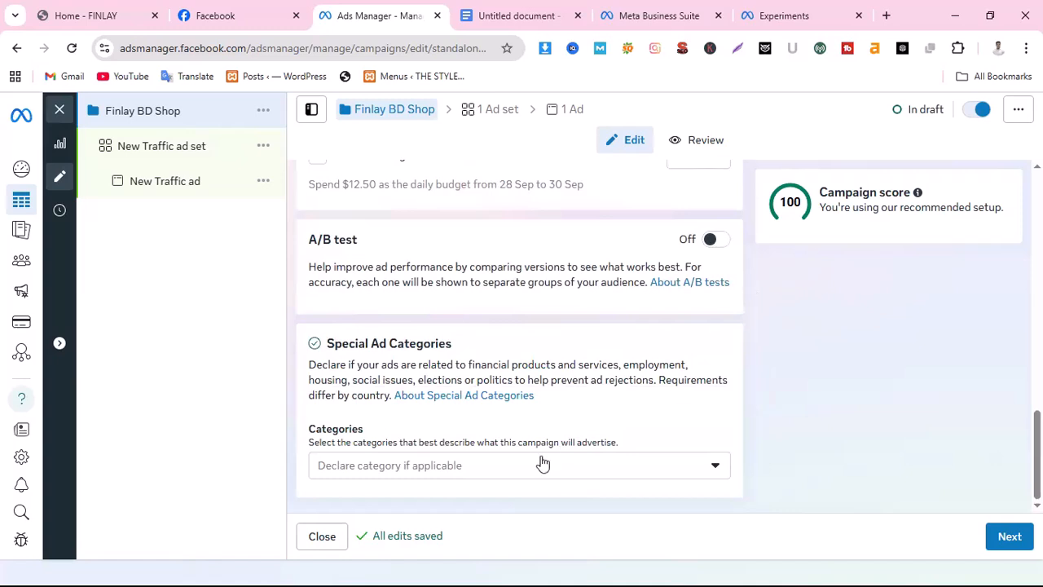